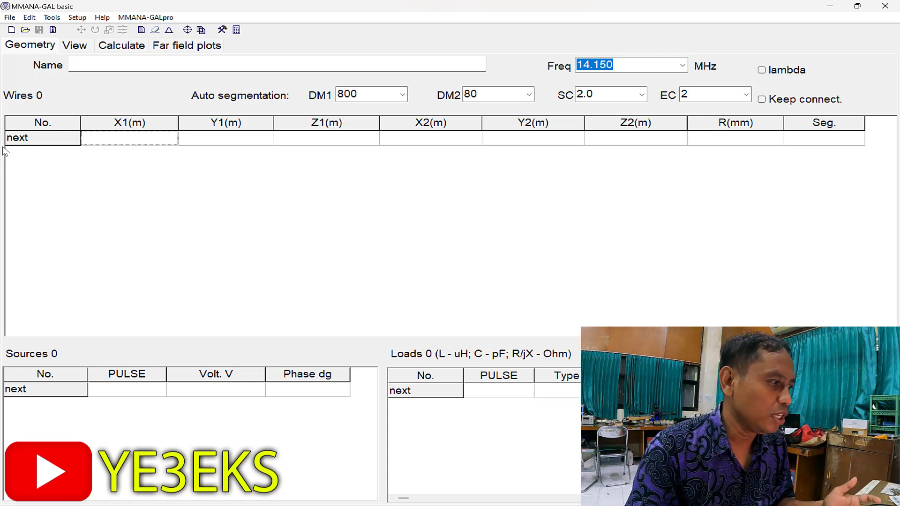
# Define the first wire from X1 = -10 m to X2 = 10 m and inspect it in the 3D view.
pyautogui.click(126, 140)
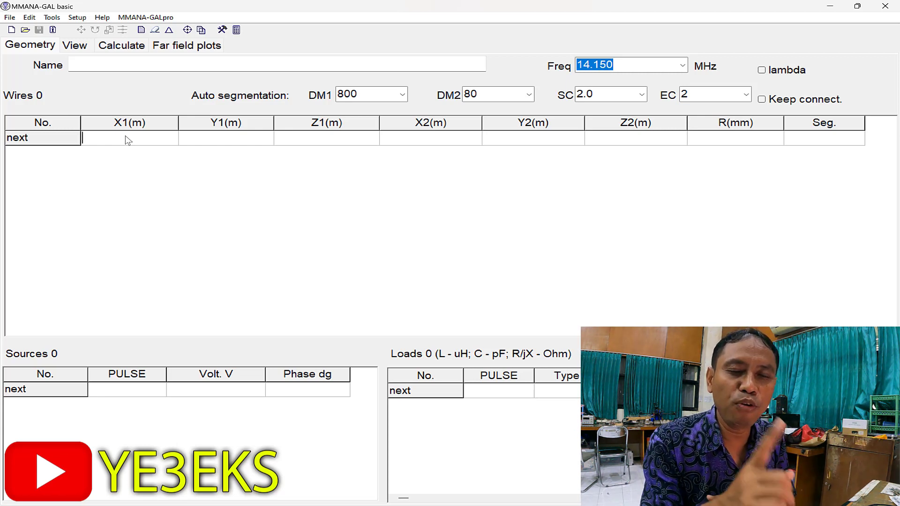
pyautogui.write('-10')
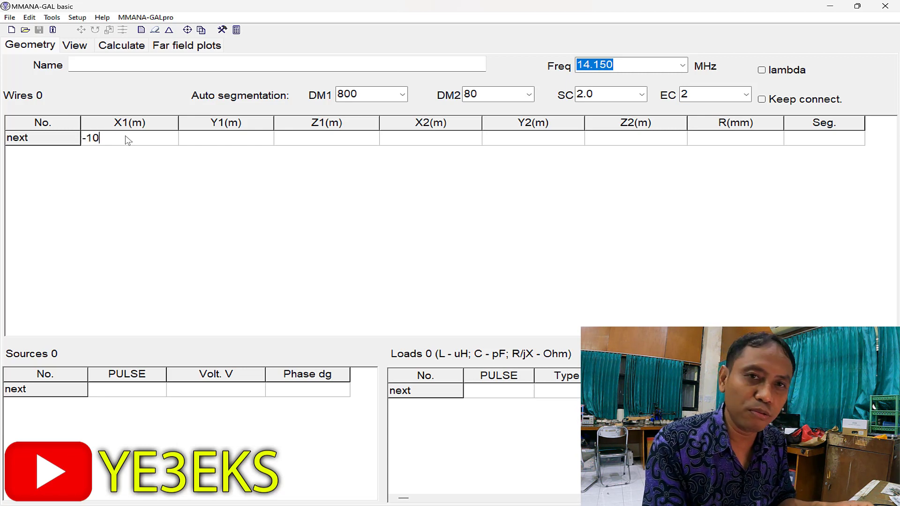
pyautogui.press('Return')
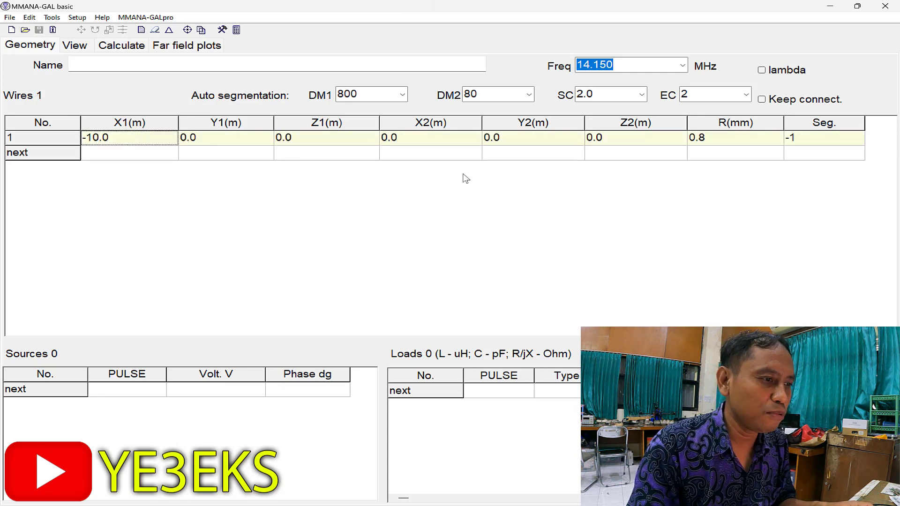
pyautogui.click(467, 141)
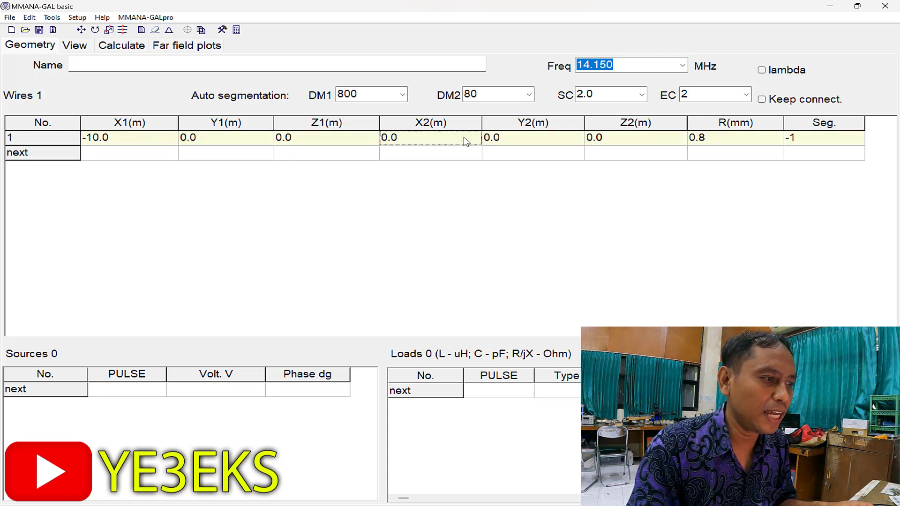
pyautogui.click(464, 138)
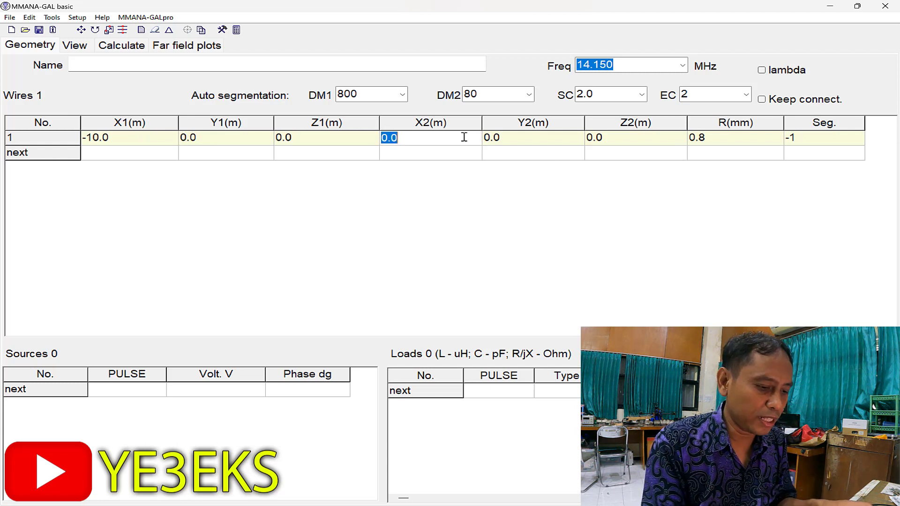
pyautogui.write('10')
pyautogui.press('Return')
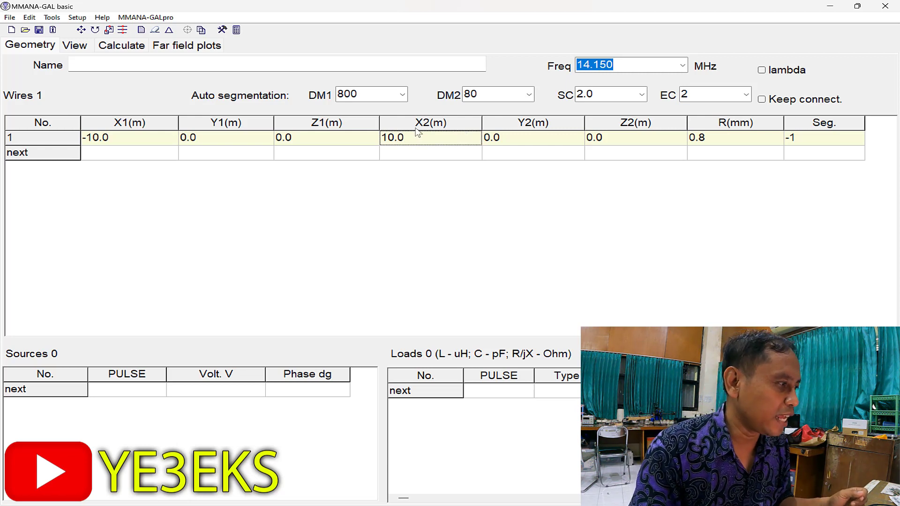
pyautogui.click(85, 50)
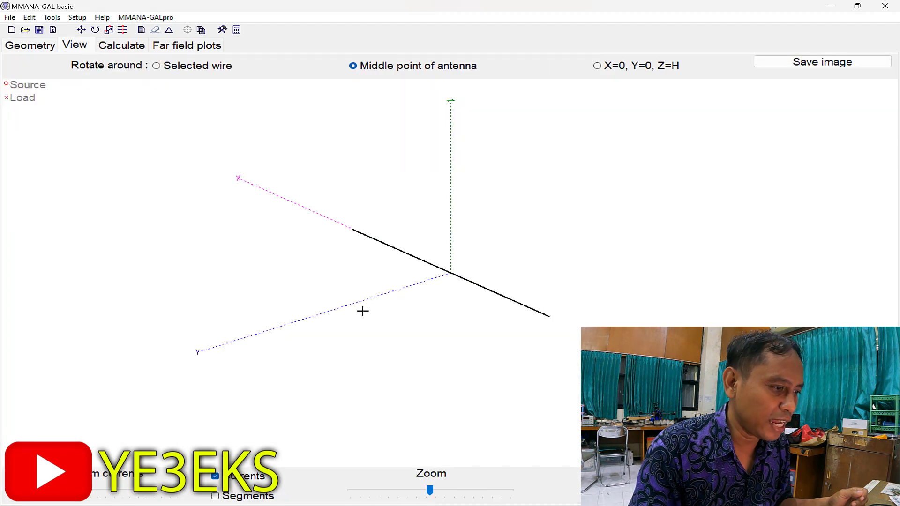
pyautogui.moveTo(385, 310); pyautogui.dragTo(404, 305)
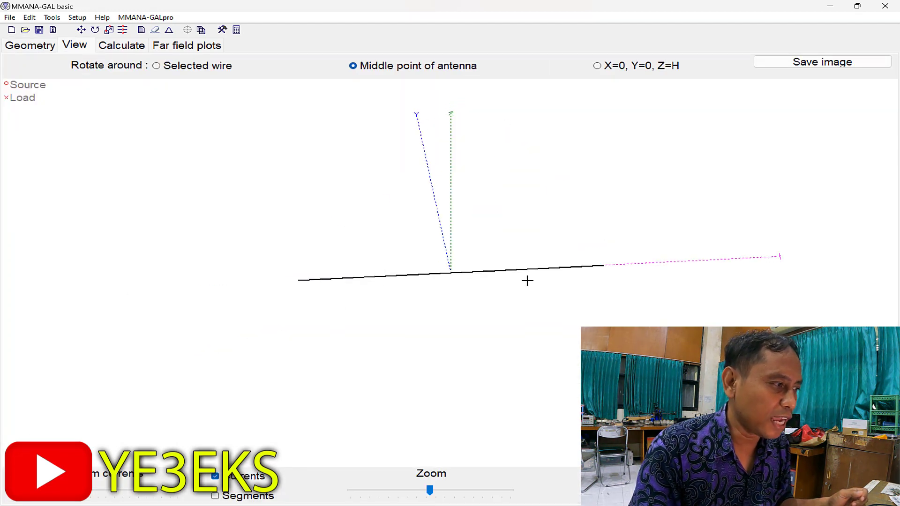
pyautogui.click(40, 55)
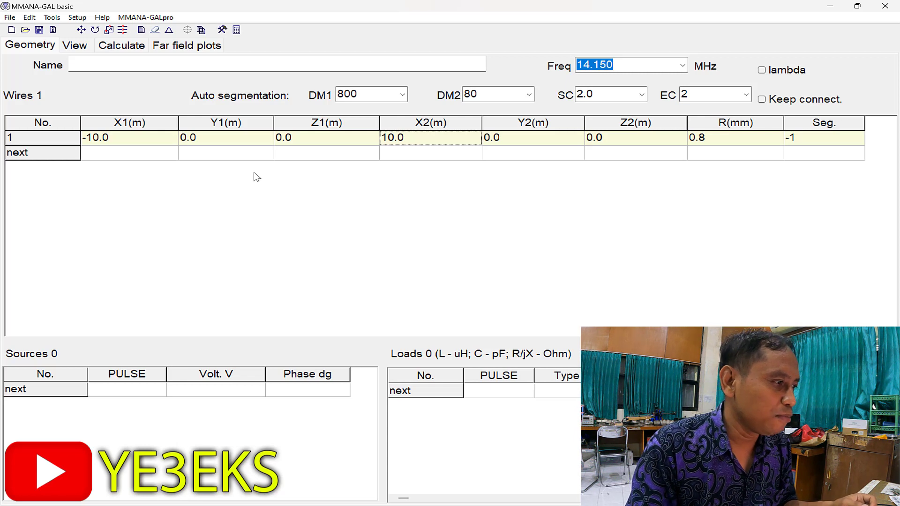
# Set the antenna's design frequency to 7.050 MHz.
pyautogui.click(642, 62)
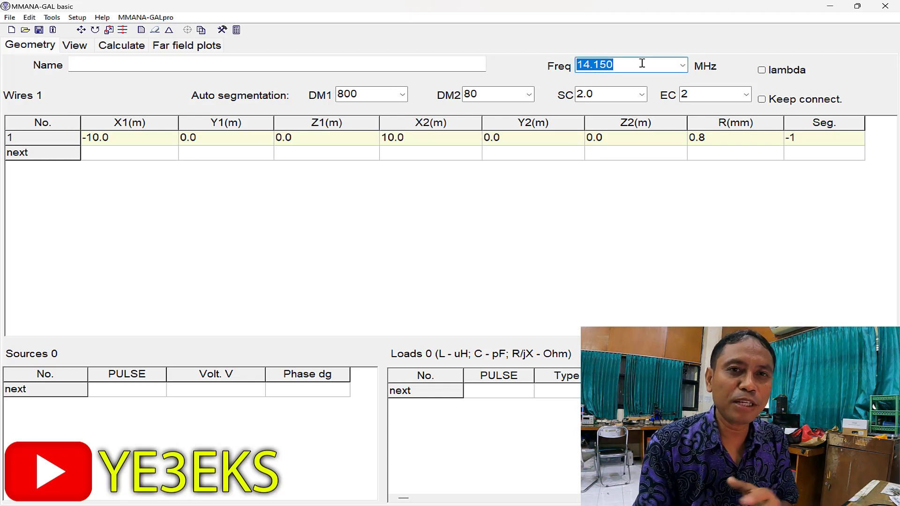
pyautogui.click(683, 65)
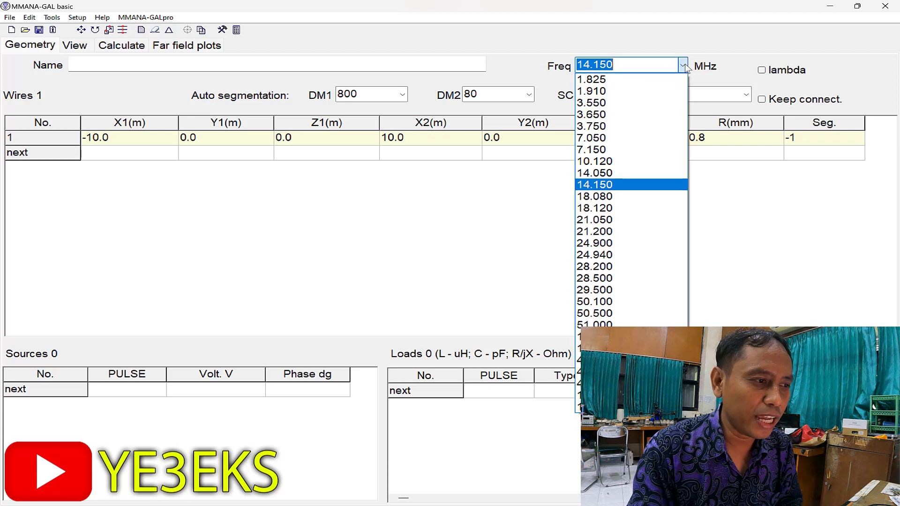
pyautogui.click(628, 138)
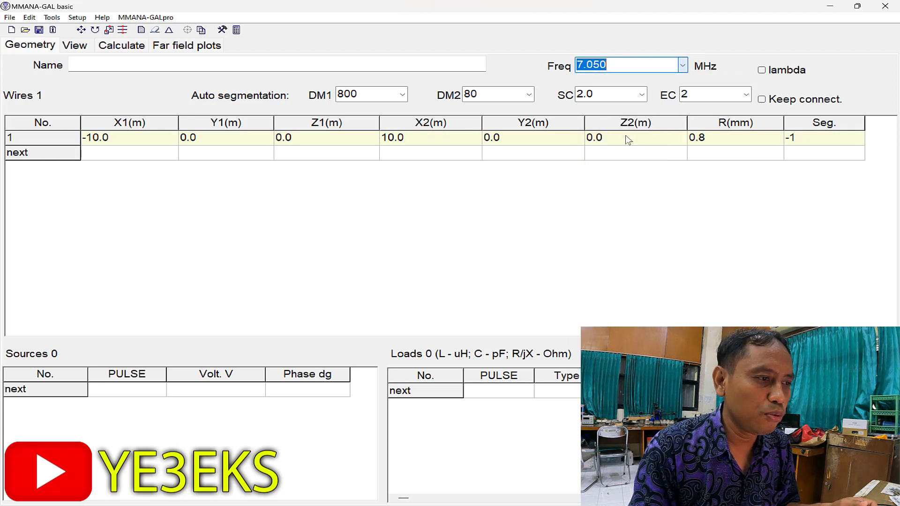
pyautogui.click(617, 65)
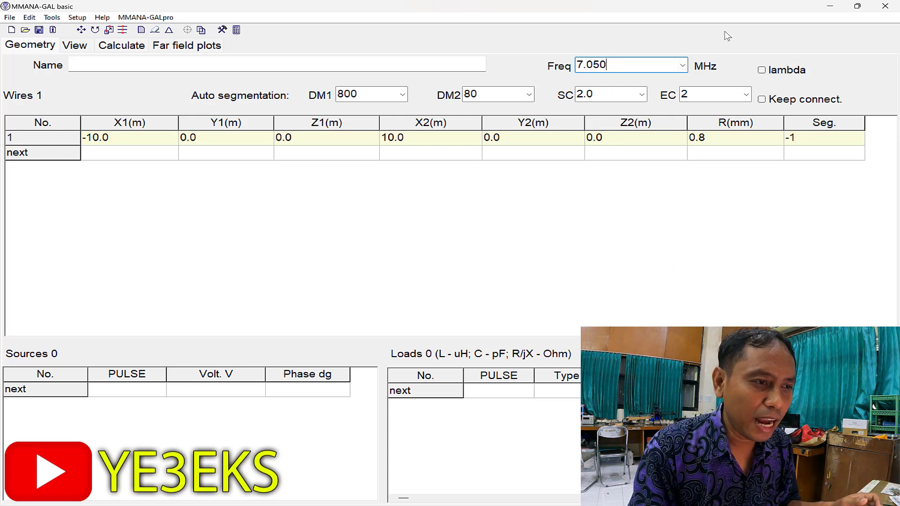
# Examine the wire's coordinates in wavelengths and its enlarged 3D view, including the segment markers.
pyautogui.click(764, 71)
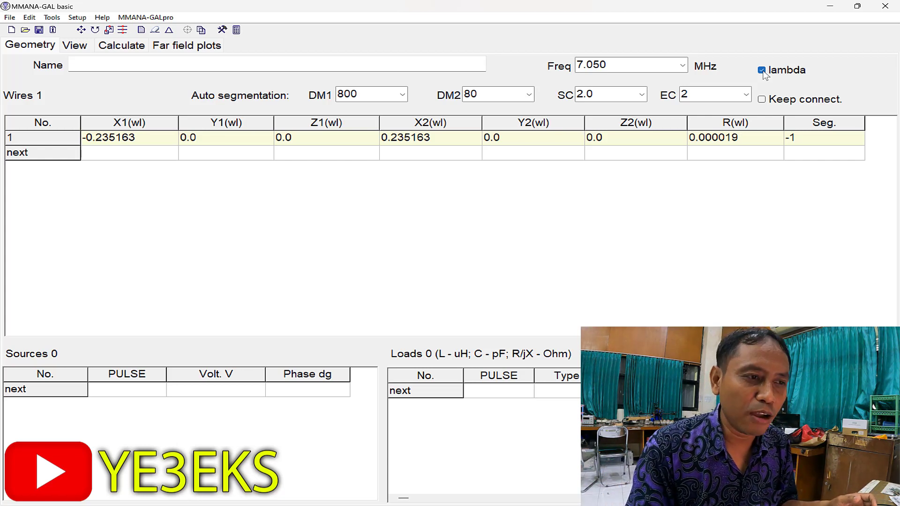
pyautogui.click(763, 71)
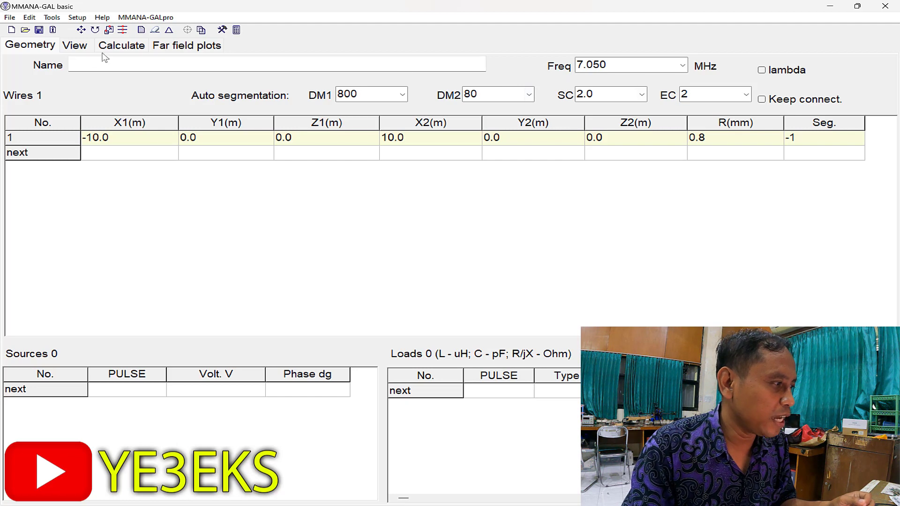
pyautogui.click(75, 45)
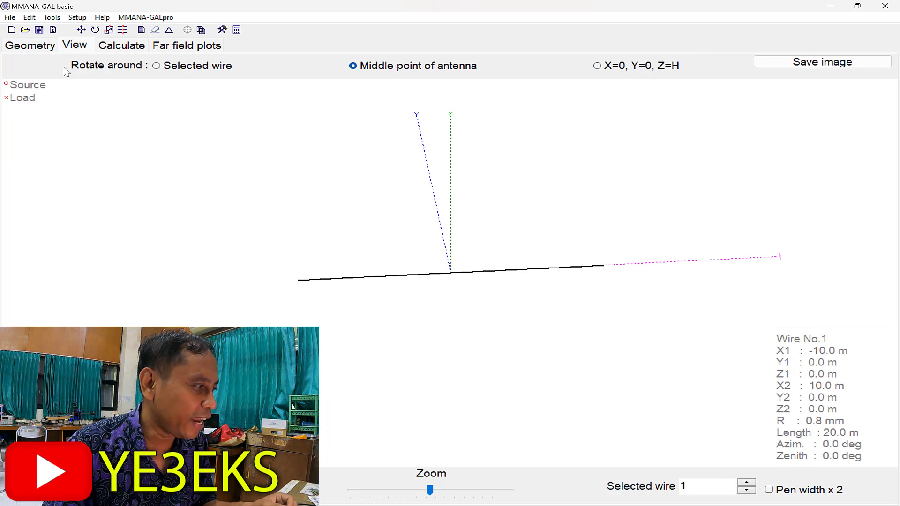
pyautogui.click(41, 47)
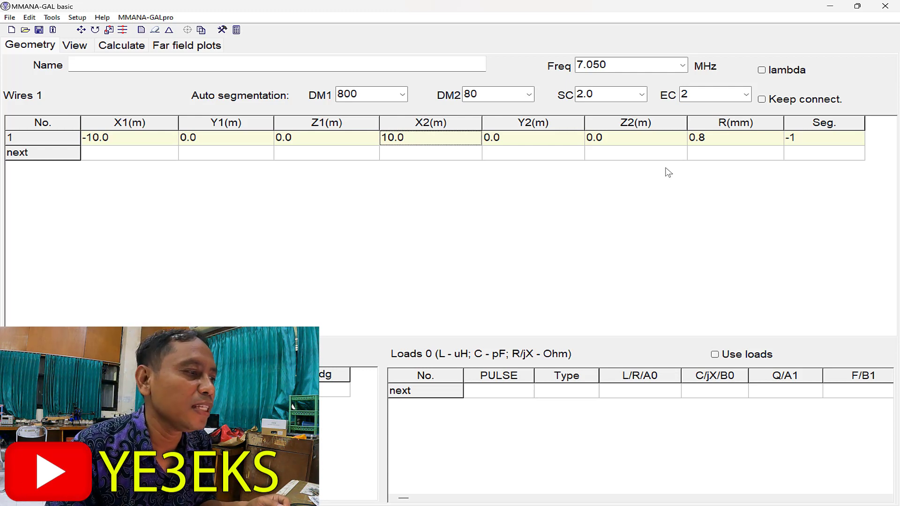
pyautogui.click(77, 49)
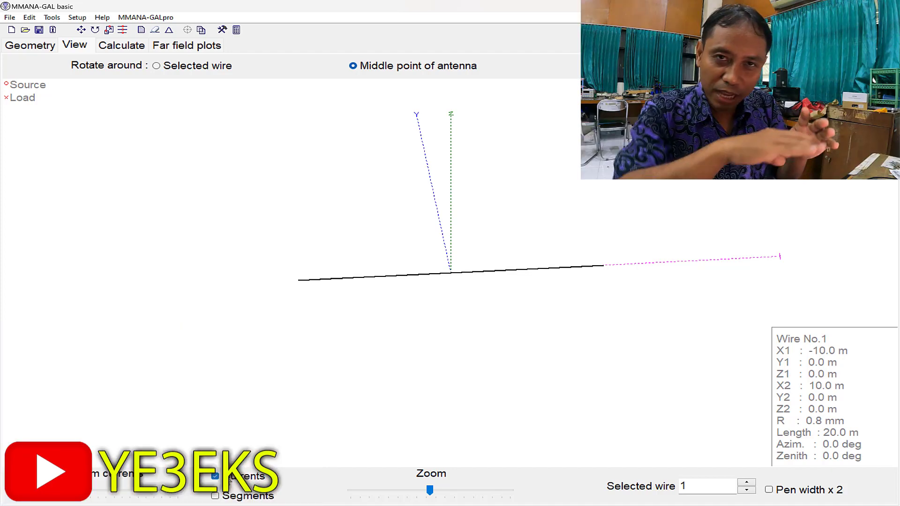
pyautogui.click(224, 499)
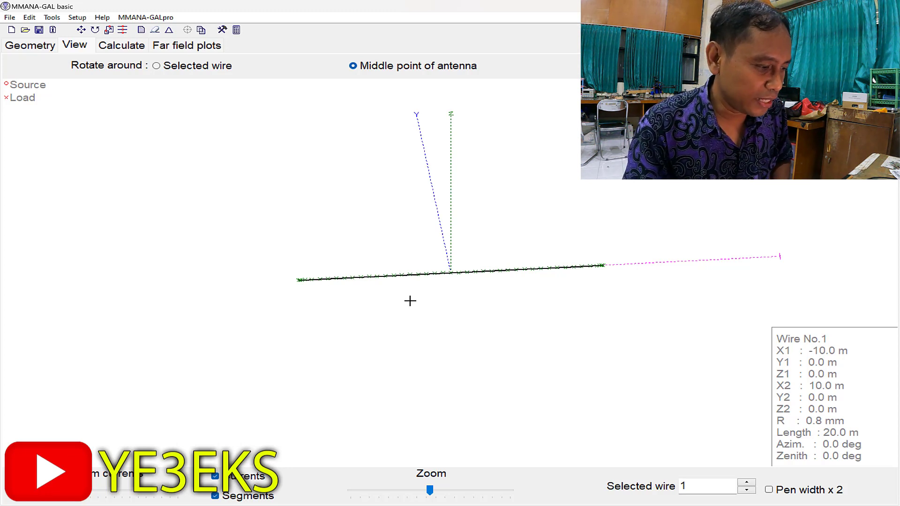
pyautogui.click(220, 497)
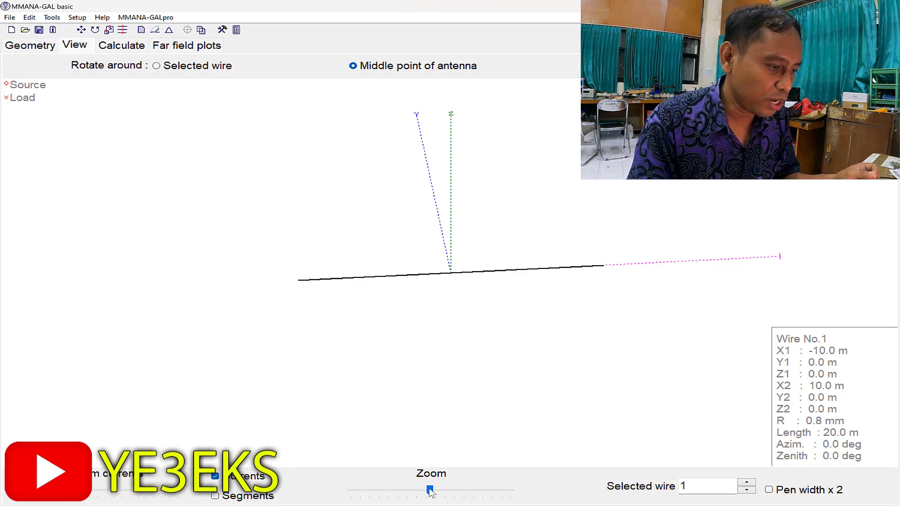
pyautogui.moveTo(430, 489)
pyautogui.mouseDown()
pyautogui.moveTo(451, 490)
pyautogui.moveTo(434, 490)
pyautogui.mouseUp()
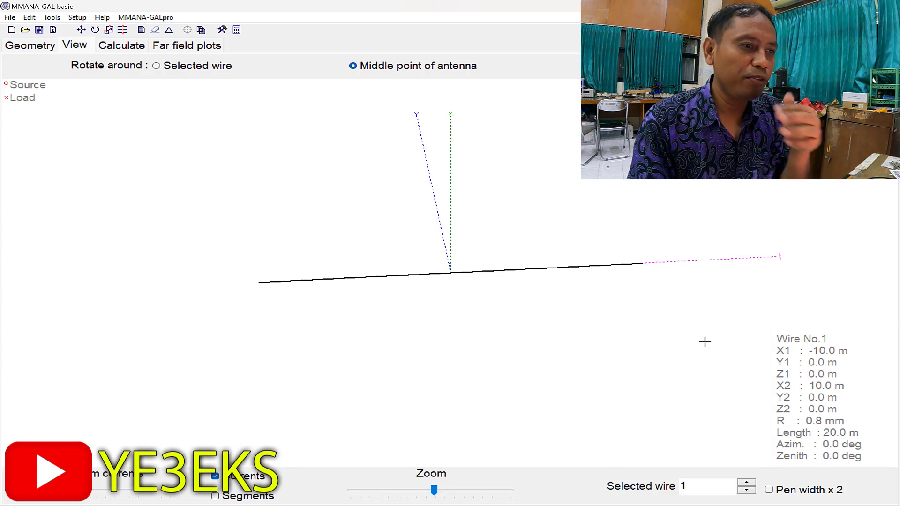
# Check the real ground's dielectric and conductivity parameters in the calculation settings.
pyautogui.click(132, 51)
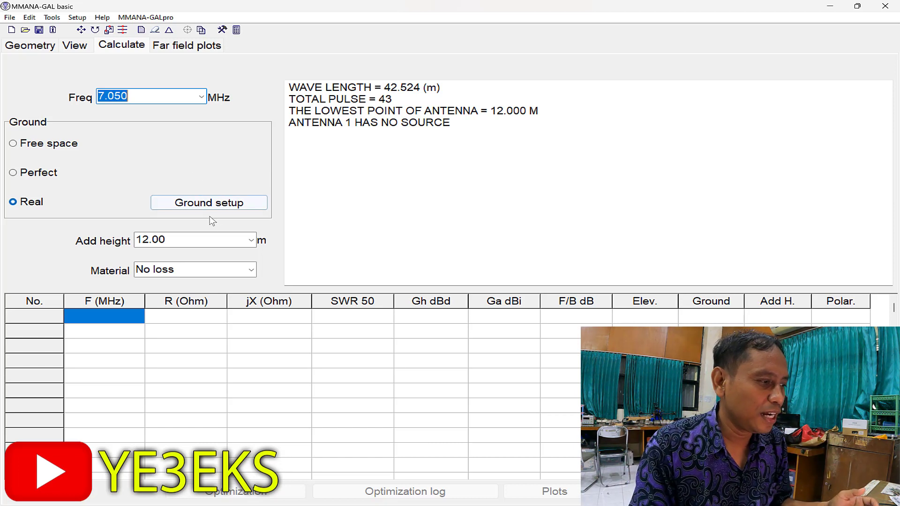
pyautogui.click(245, 207)
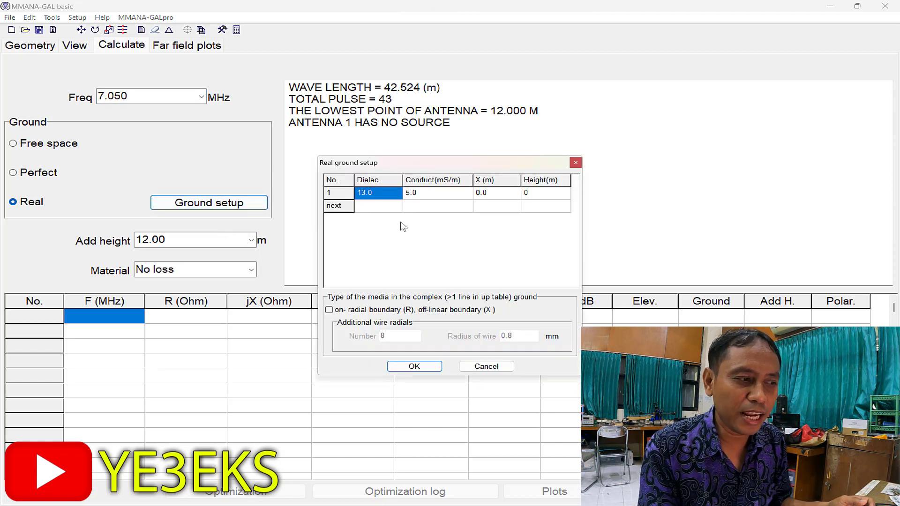
pyautogui.press('Escape')
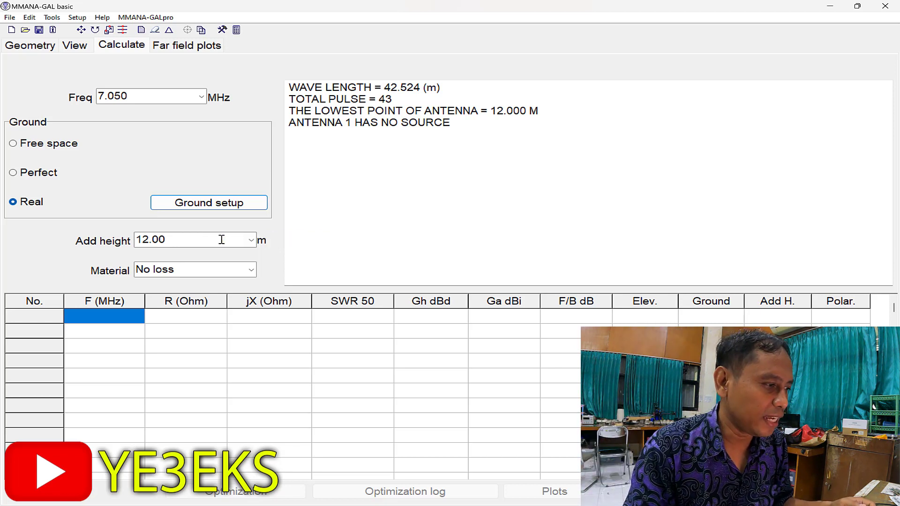
# Set the added antenna height to 15 m, with No loss as the wire material.
pyautogui.click(252, 240)
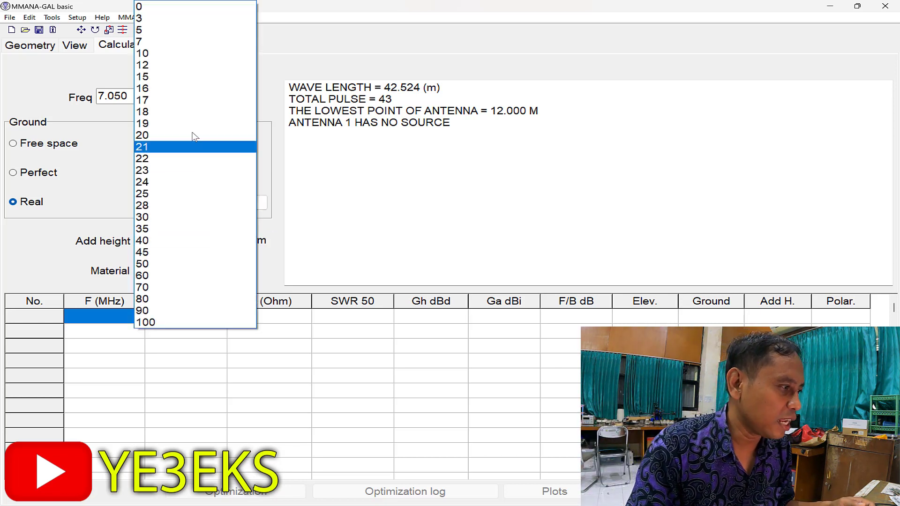
pyautogui.click(170, 76)
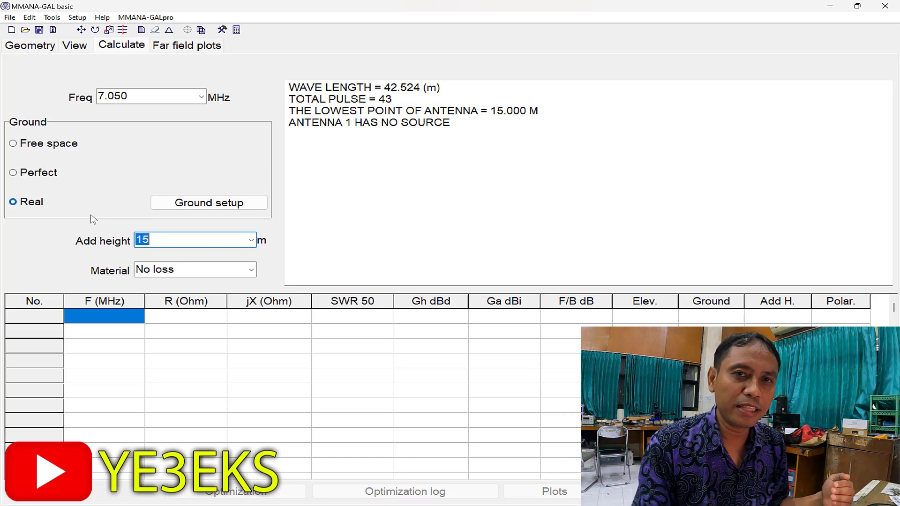
pyautogui.click(252, 271)
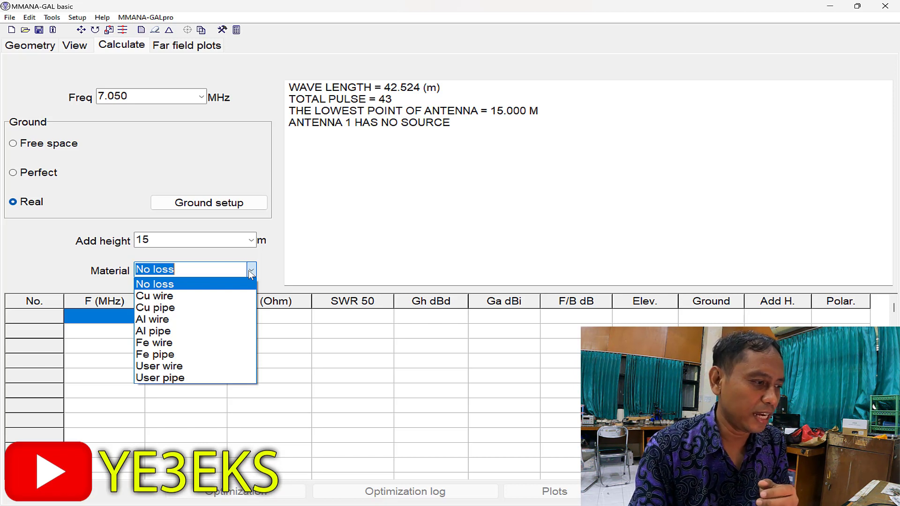
pyautogui.click(234, 285)
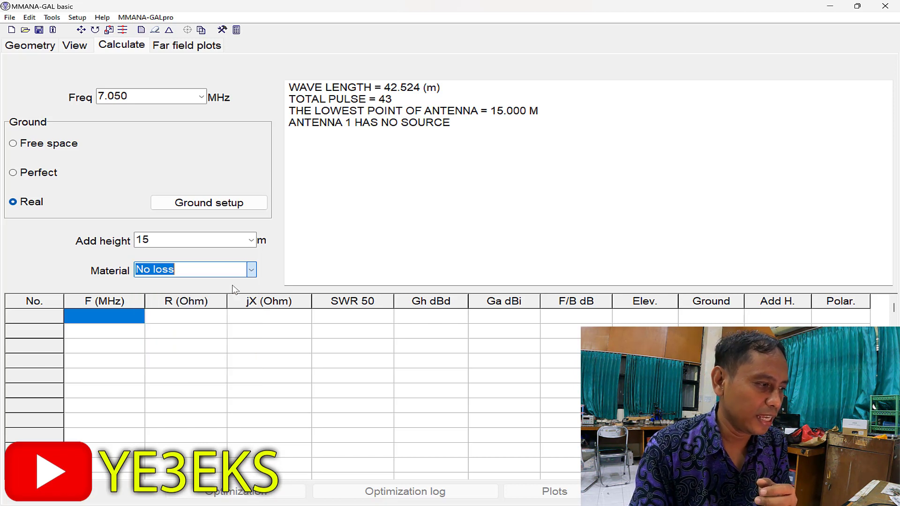
pyautogui.click(128, 207)
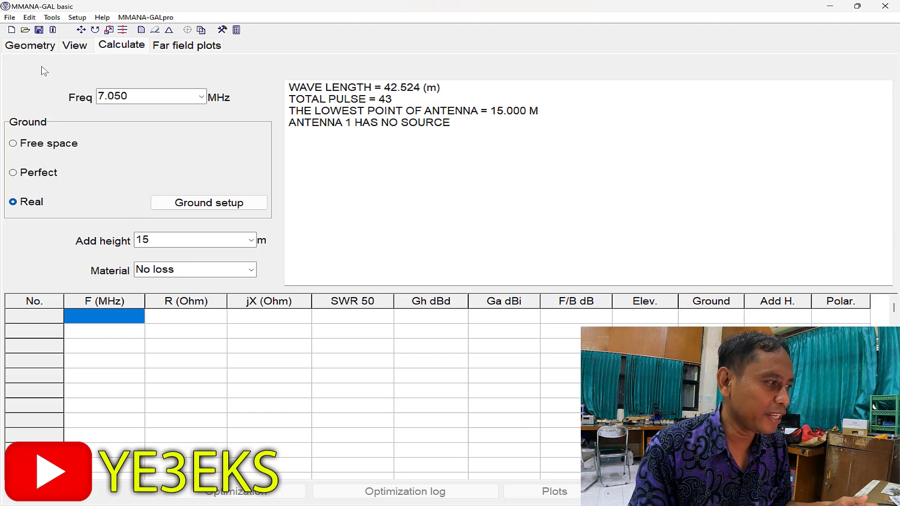
# Add a source at the centre of wire 1 with the pulse w1c.
pyautogui.click(40, 49)
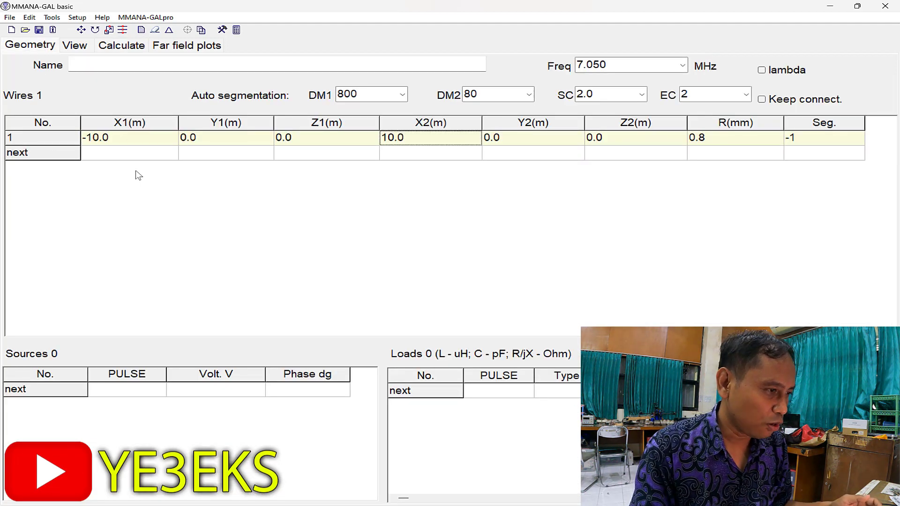
pyautogui.click(75, 50)
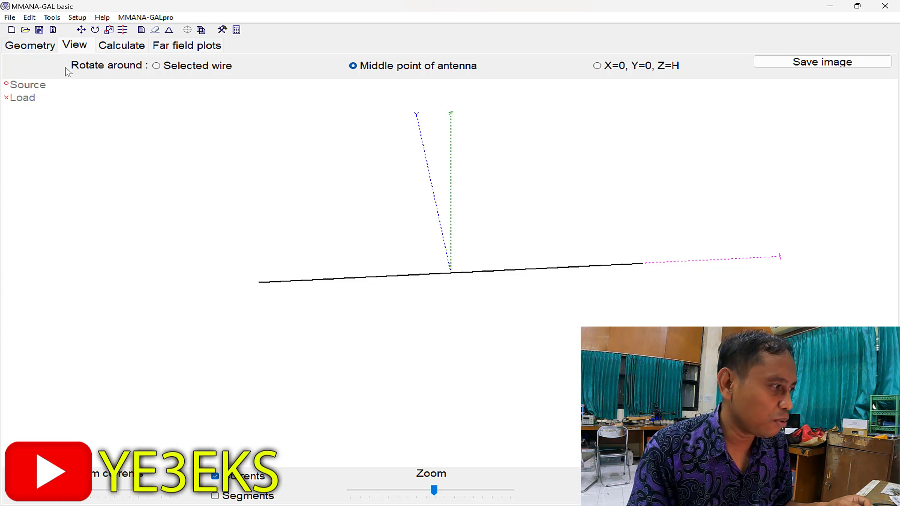
pyautogui.click(34, 49)
pyautogui.click(147, 392)
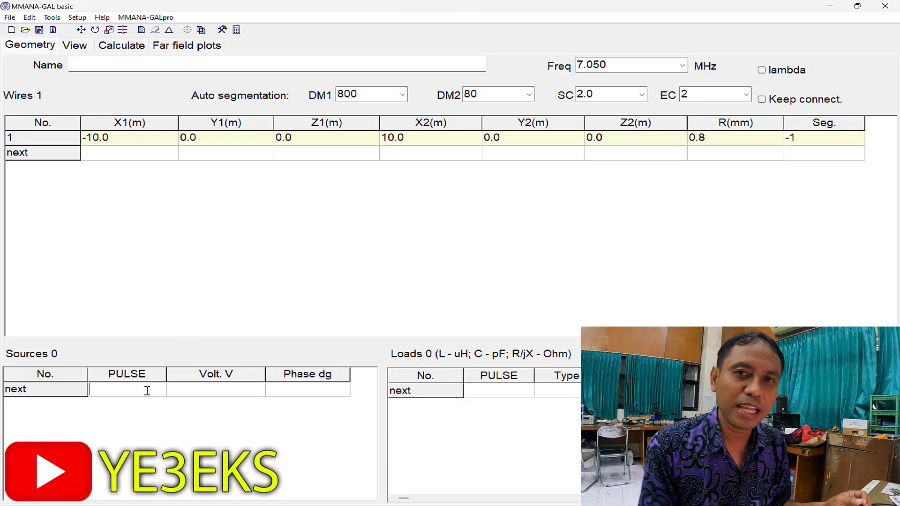
pyautogui.write('w')
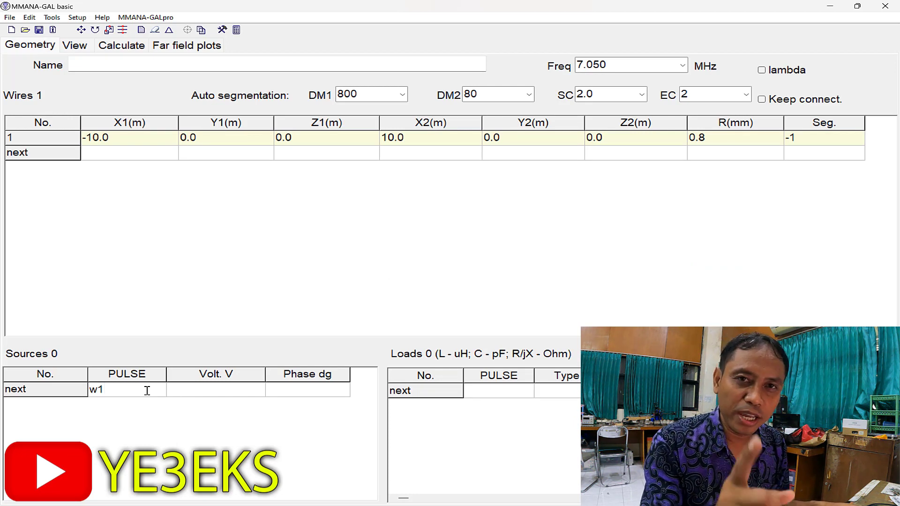
pyautogui.write('1')
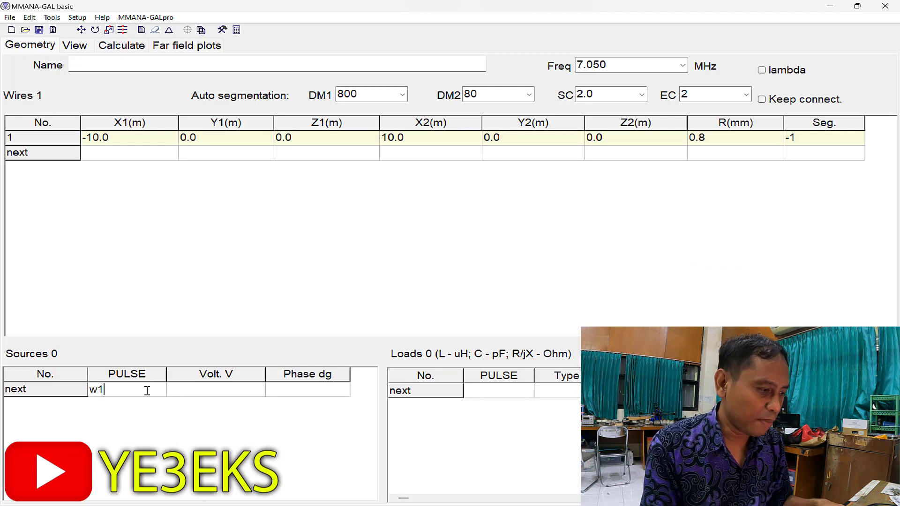
pyautogui.write('c')
pyautogui.press('Return')
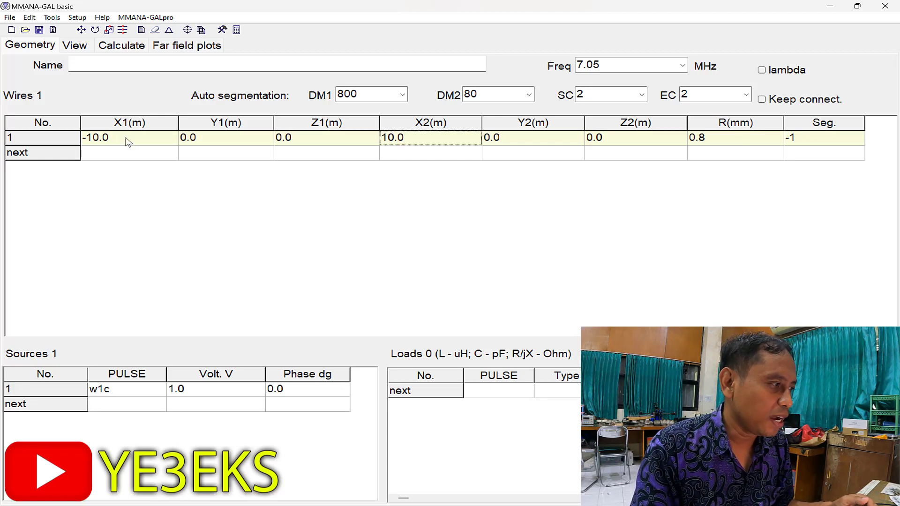
# Check the source placement in the antenna view and run the calculation at 7.05 MHz over real ground.
pyautogui.click(82, 46)
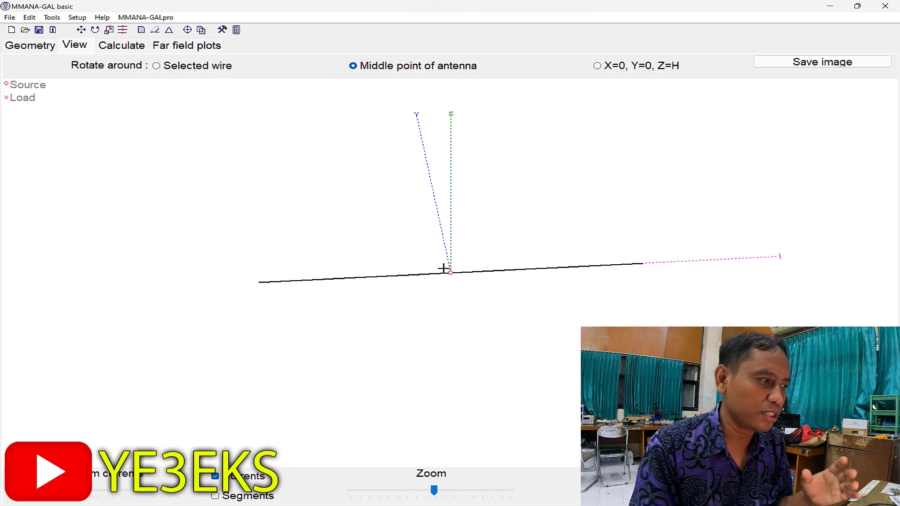
pyautogui.click(101, 47)
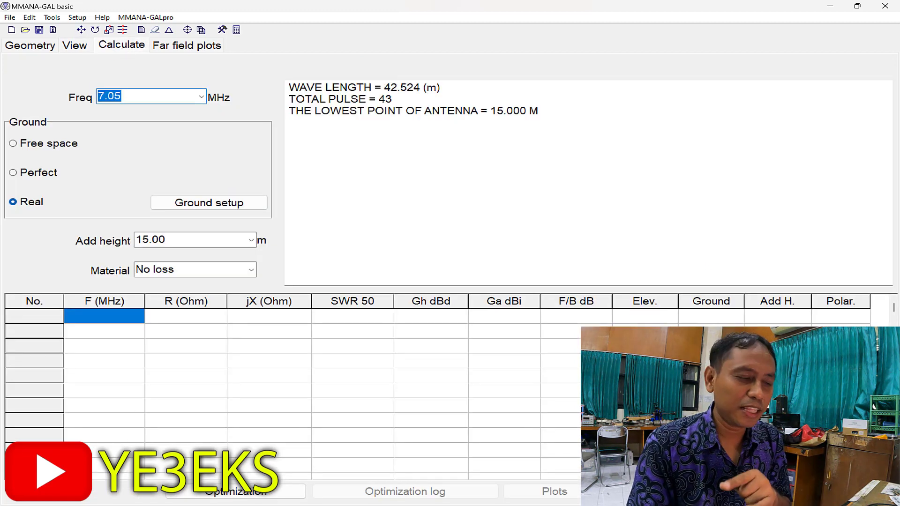
pyautogui.press('Return')
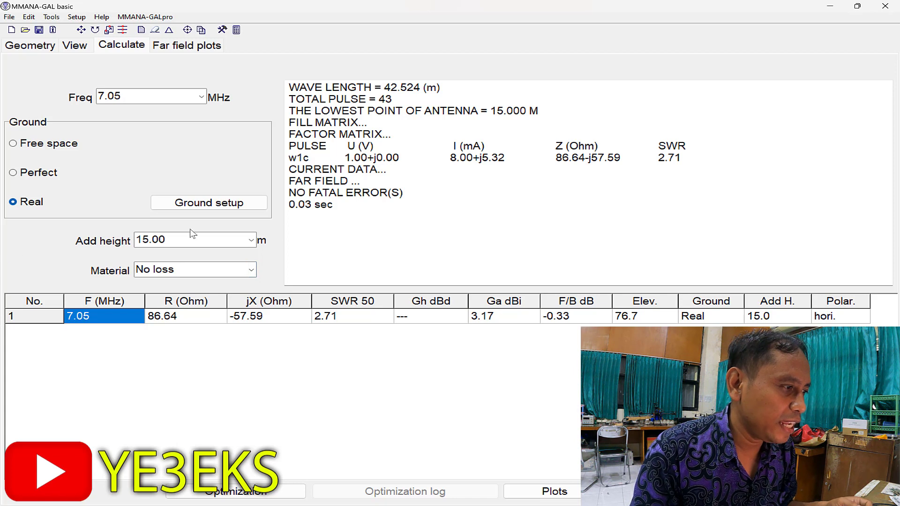
# Read the calculation results for wavelength, total pulses, lowest antenna point, source impedance and SWR.
pyautogui.moveTo(383, 88); pyautogui.dragTo(463, 96)
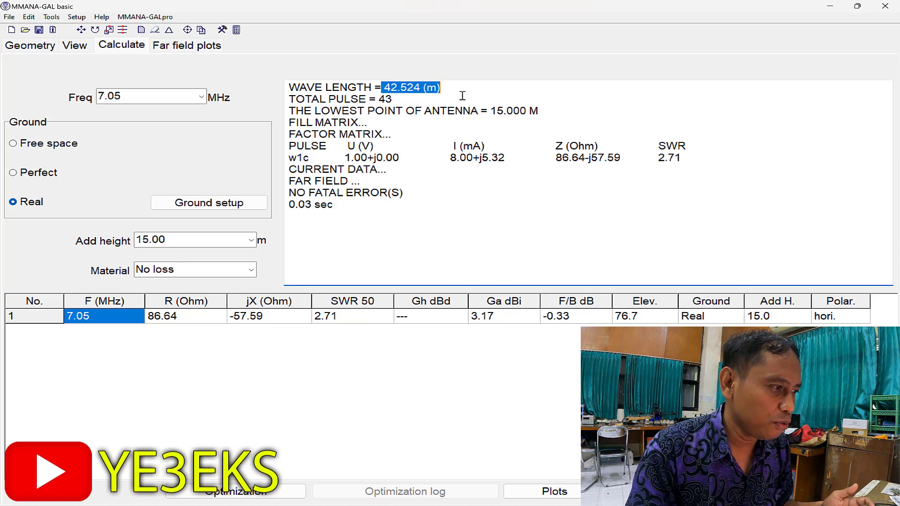
pyautogui.moveTo(394, 99); pyautogui.dragTo(384, 99)
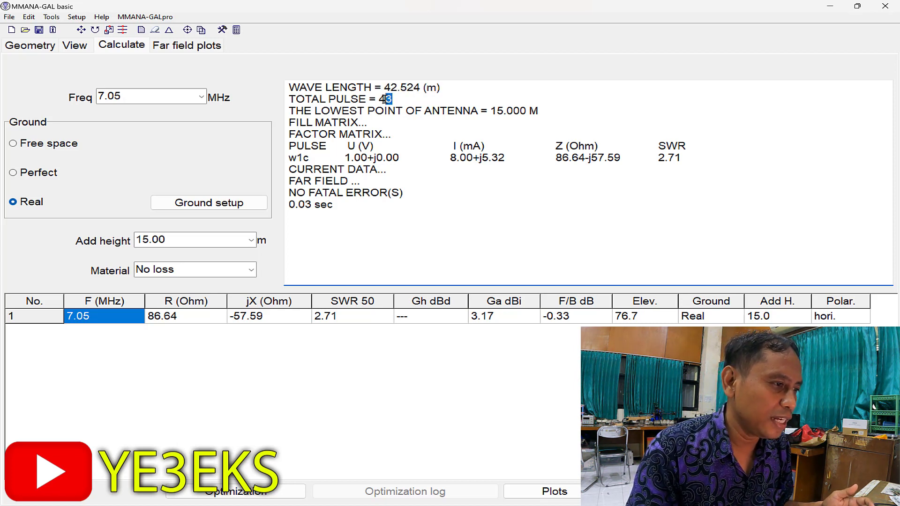
pyautogui.click(416, 98)
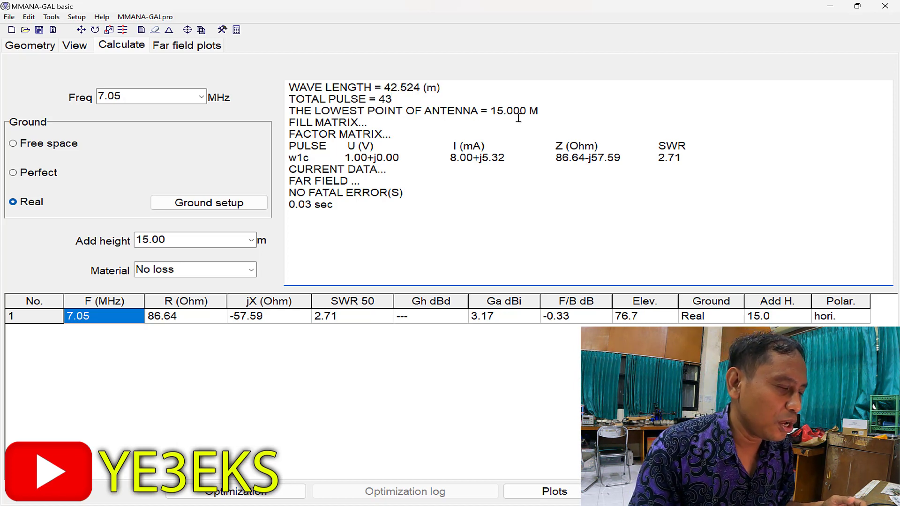
pyautogui.moveTo(546, 114); pyautogui.dragTo(490, 113)
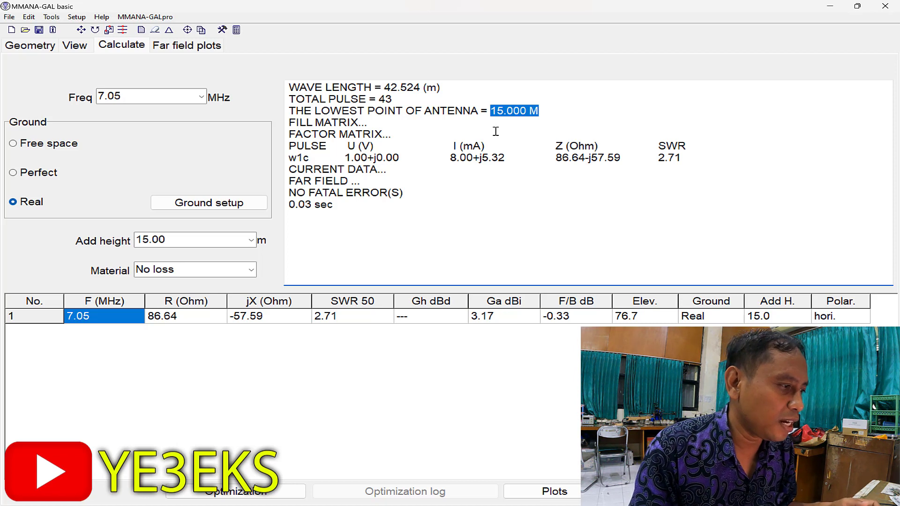
pyautogui.click(447, 163)
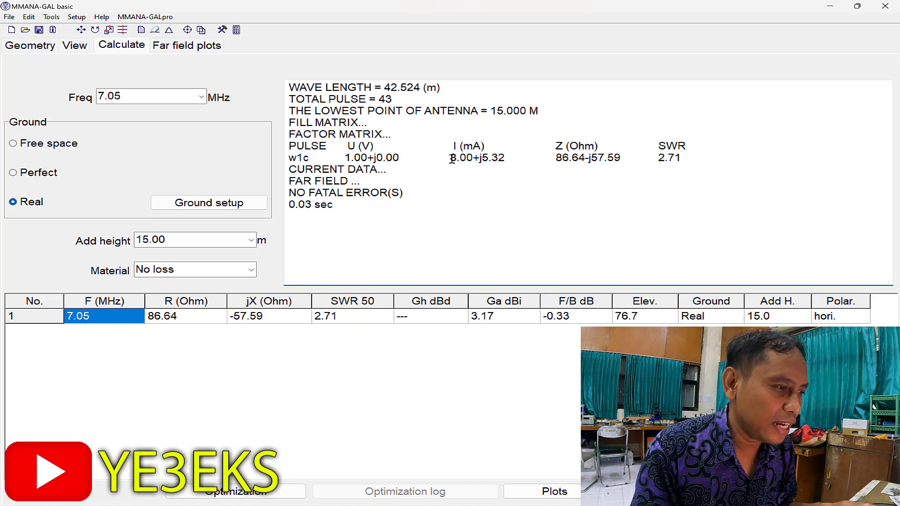
pyautogui.moveTo(556, 160); pyautogui.dragTo(624, 159)
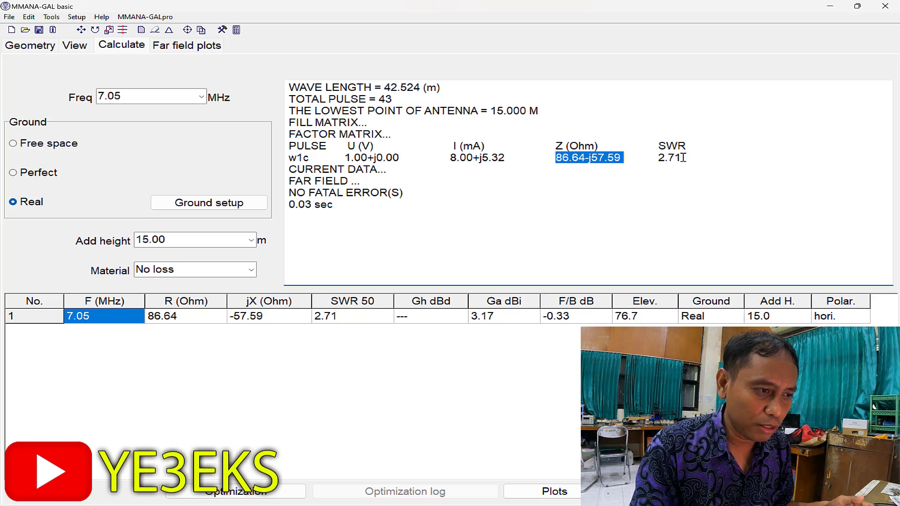
pyautogui.moveTo(683, 158); pyautogui.dragTo(658, 158)
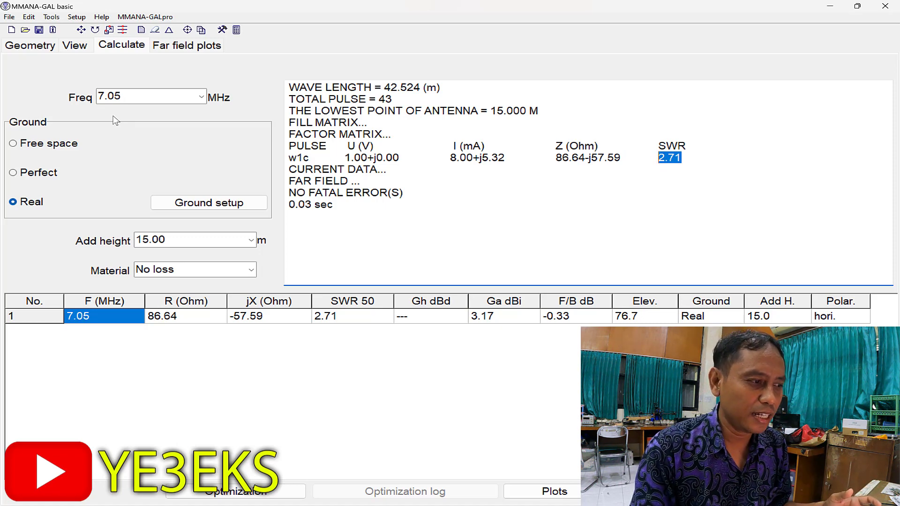
# Plot the antenna's SWR curve over a 120 kHz bandwidth, calculating all points.
pyautogui.click(563, 492)
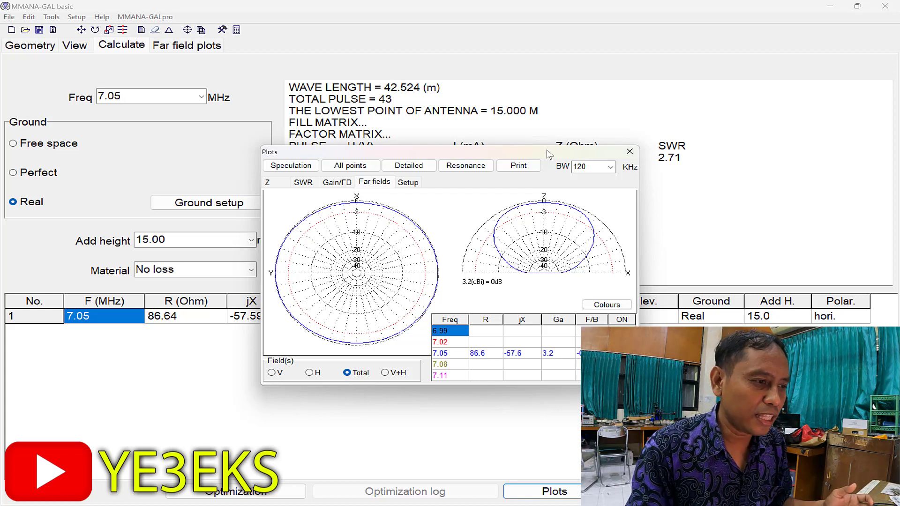
pyautogui.click(611, 167)
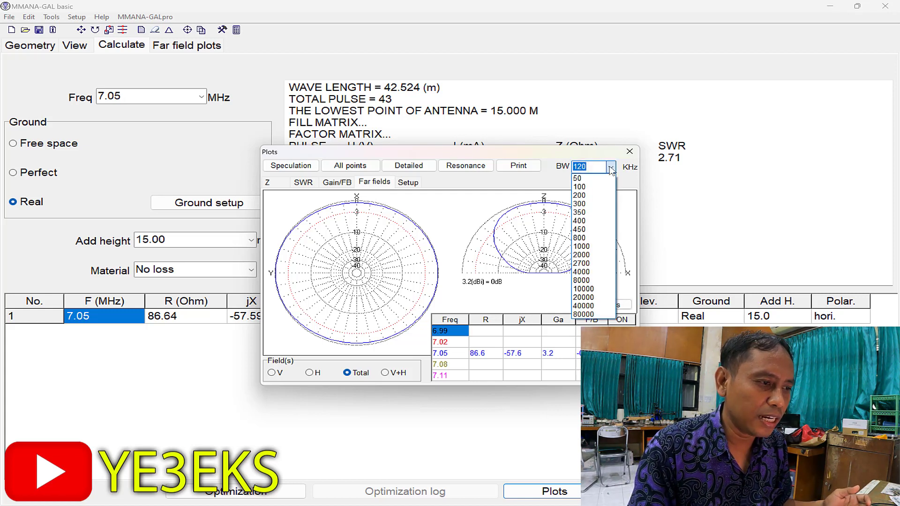
pyautogui.click(585, 158)
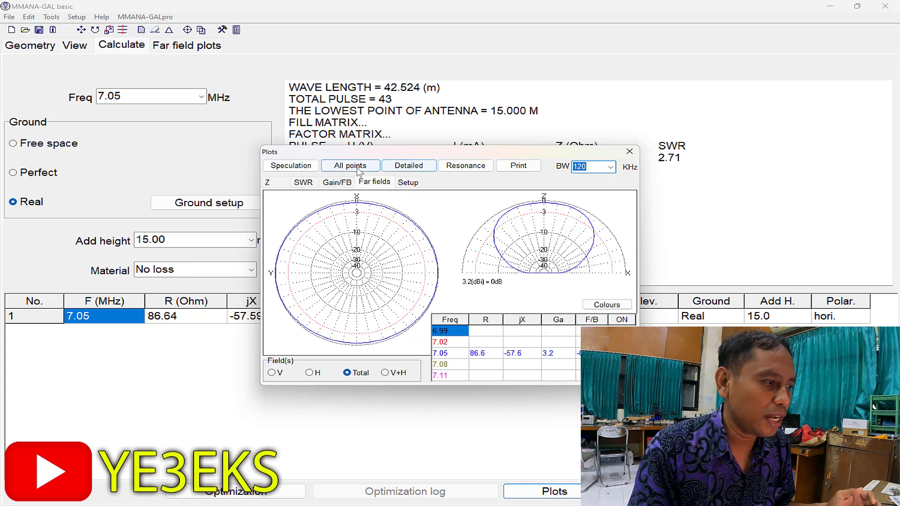
pyautogui.click(302, 182)
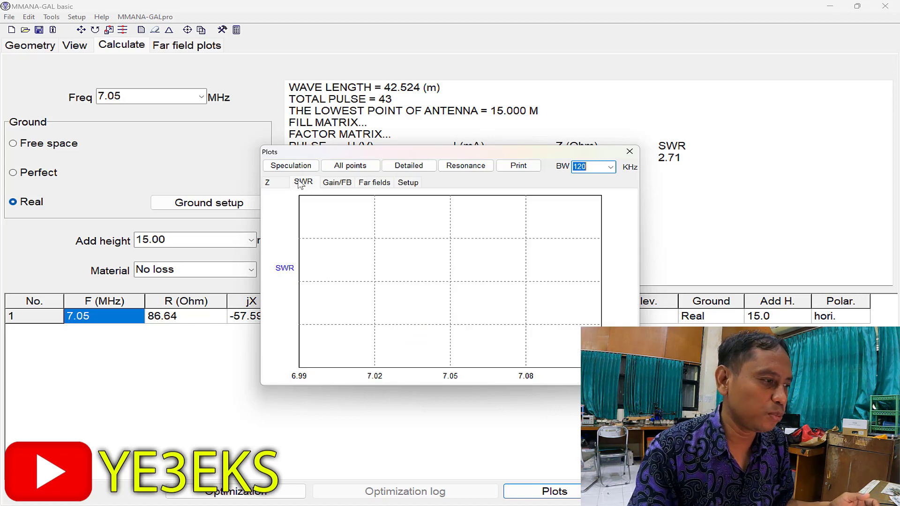
pyautogui.click(349, 167)
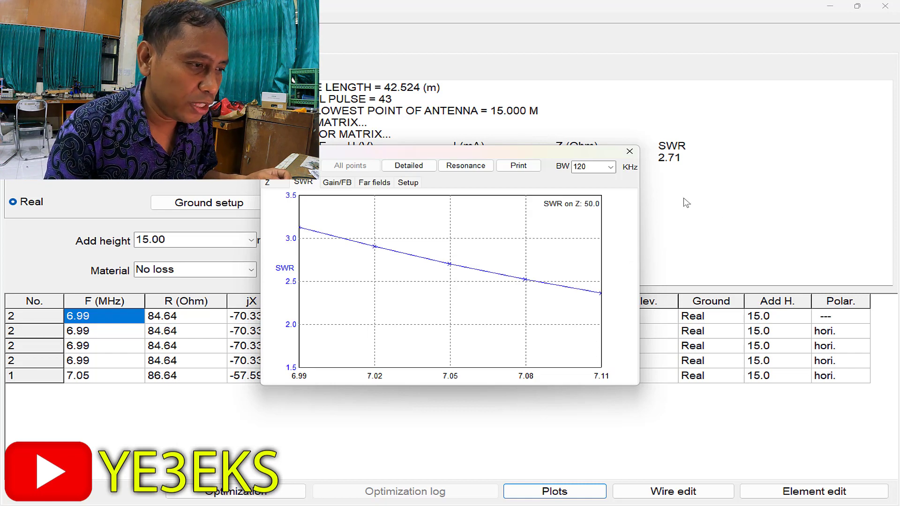
# Widen the plot bandwidth to 1000 kHz, recalculate all points of the SWR curve, and close the plots.
pyautogui.click(611, 168)
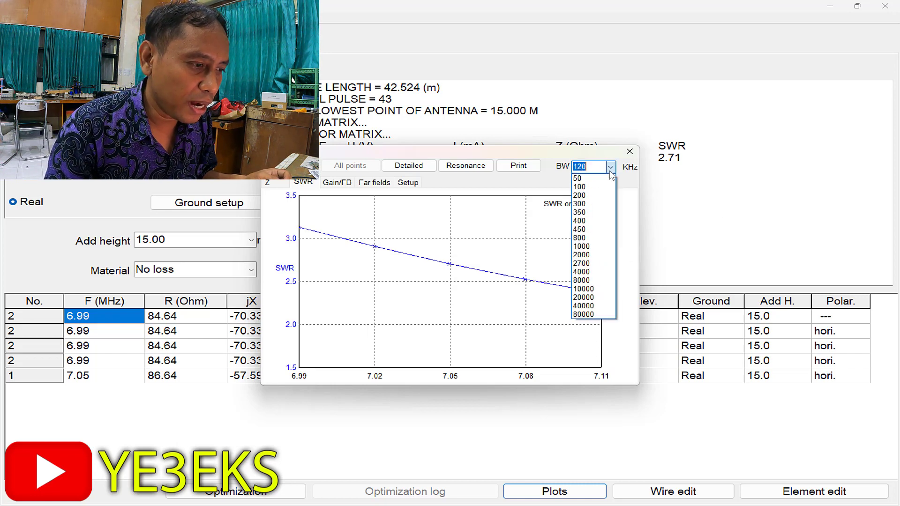
pyautogui.click(594, 246)
pyautogui.click(361, 167)
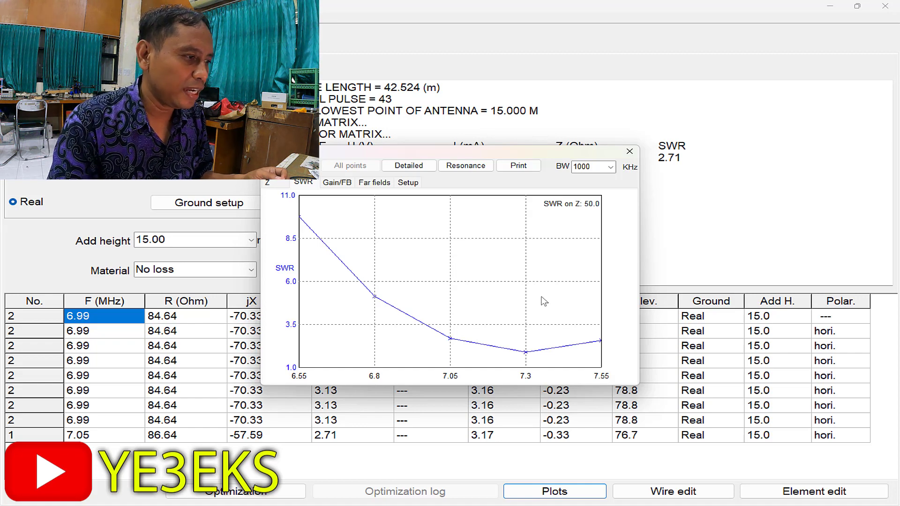
pyautogui.click(628, 153)
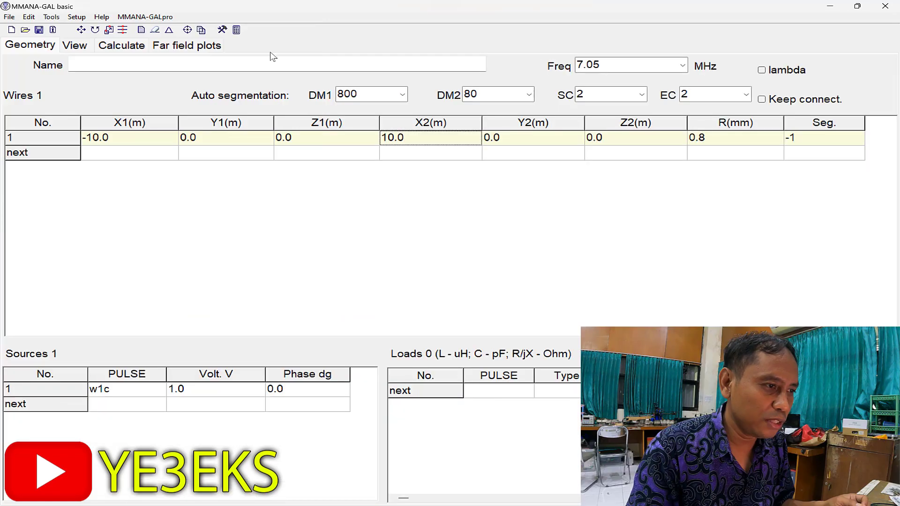
# Set the frequency to 7.3 MHz, recalculate the antenna and check its SWR.
pyautogui.click(609, 64)
pyautogui.click(608, 65)
pyautogui.press('BackSpace')
pyautogui.press('BackSpace')
pyautogui.write('3')
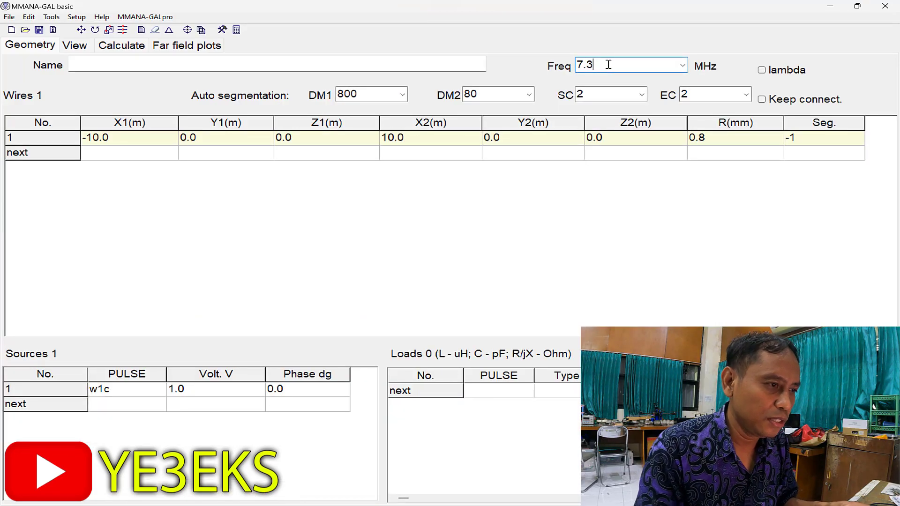
pyautogui.click(132, 53)
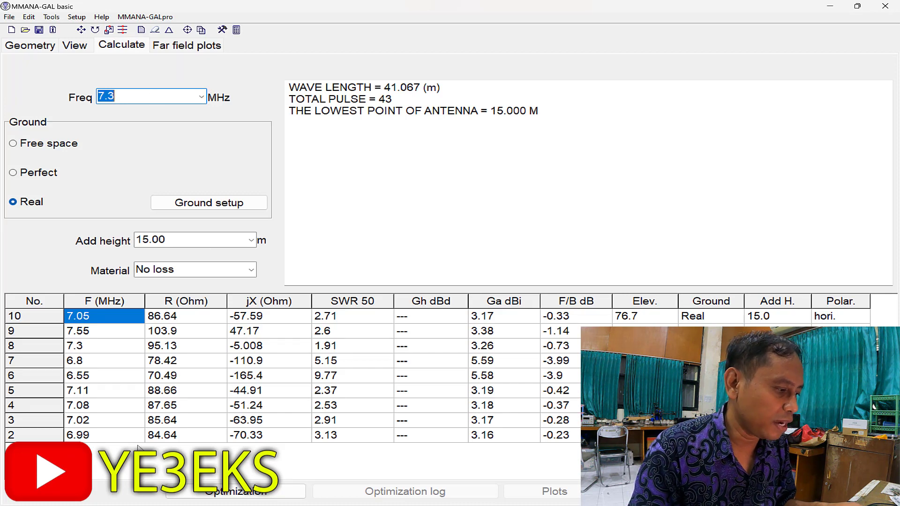
pyautogui.click(55, 494)
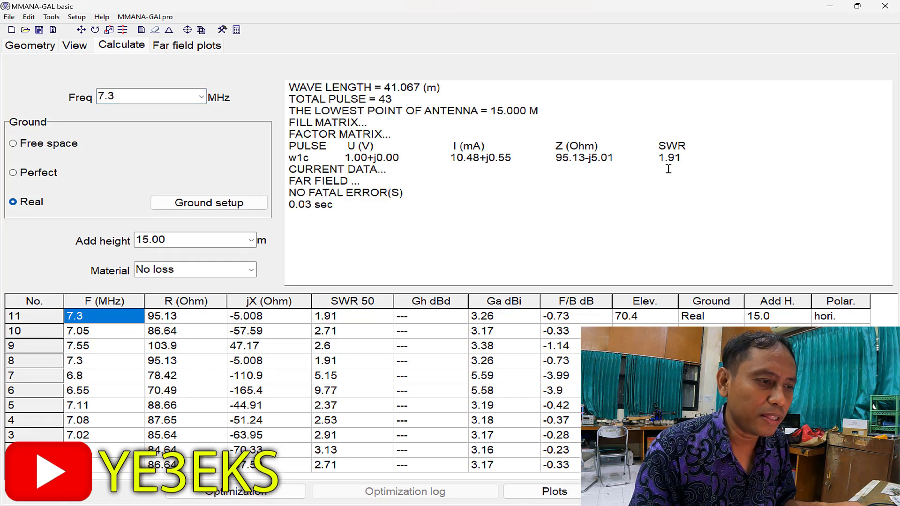
pyautogui.moveTo(688, 158); pyautogui.dragTo(658, 160)
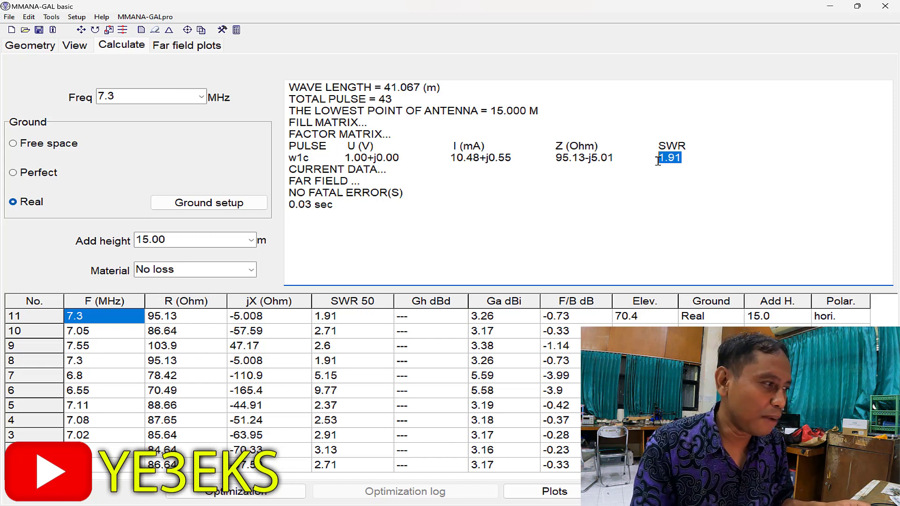
# Return the frequency to 7.050 MHz and recalculate the antenna.
pyautogui.click(41, 47)
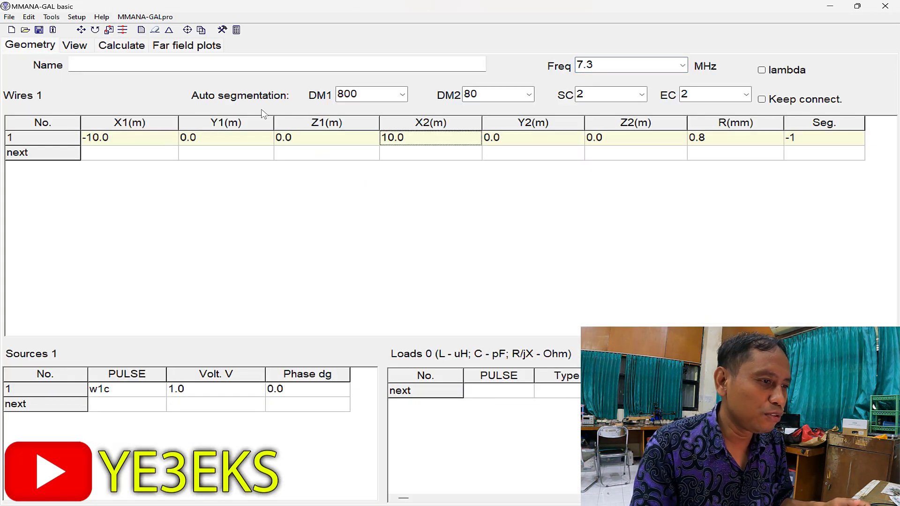
pyautogui.click(617, 65)
pyautogui.click(683, 67)
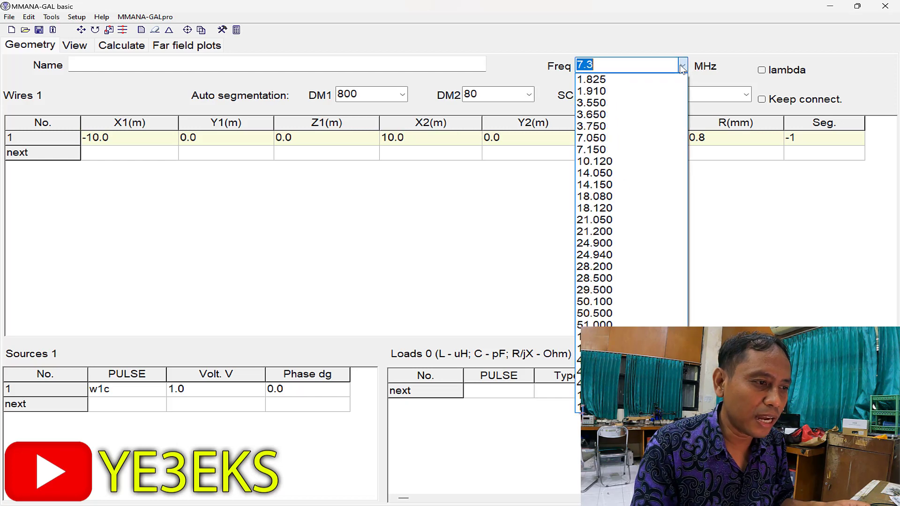
pyautogui.click(609, 138)
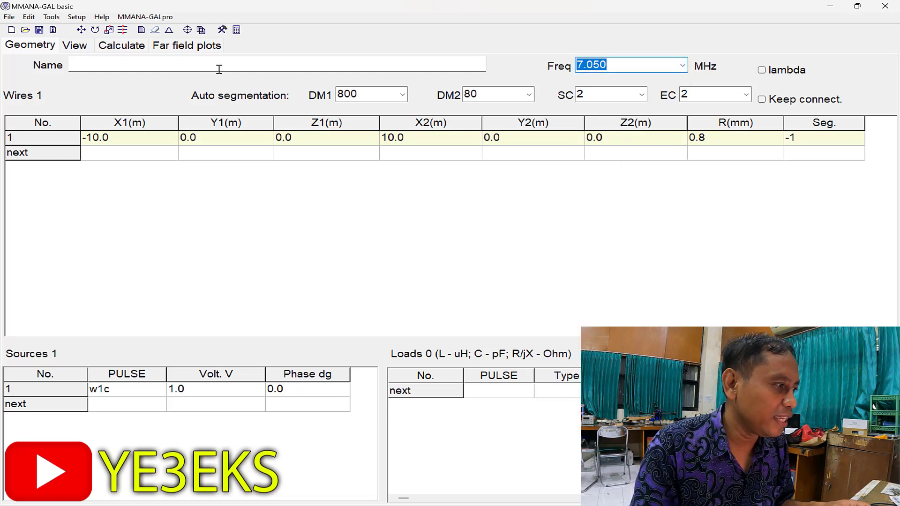
pyautogui.click(116, 49)
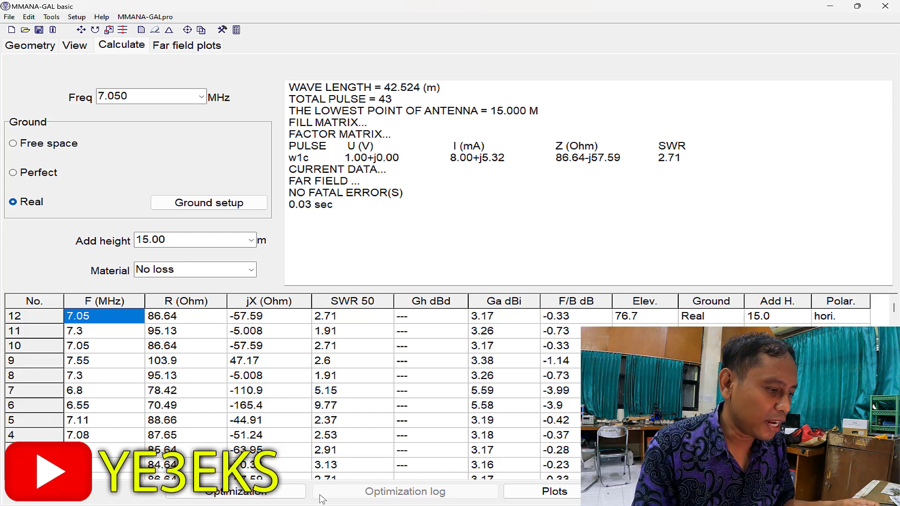
# Optimize the dipole with all elements as parameters, without saving the log, and check the resulting SWR and wire coordinates.
pyautogui.click(265, 492)
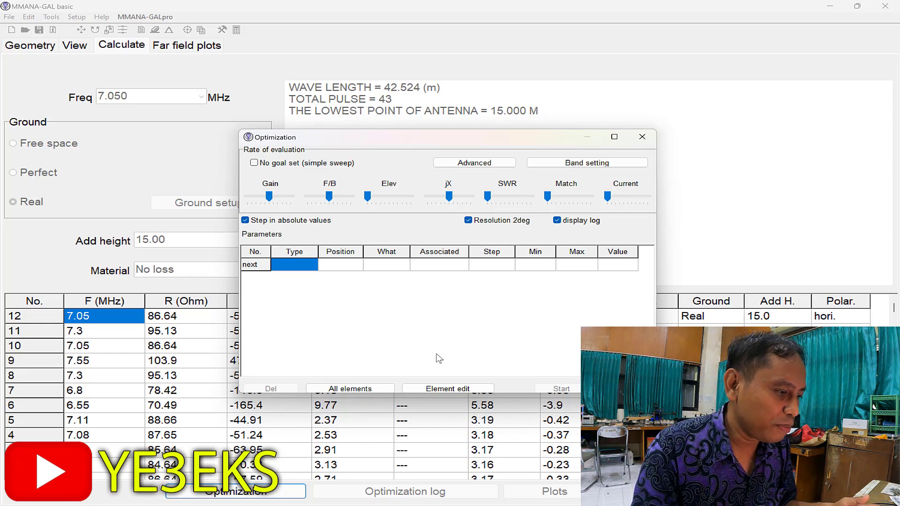
pyautogui.click(338, 390)
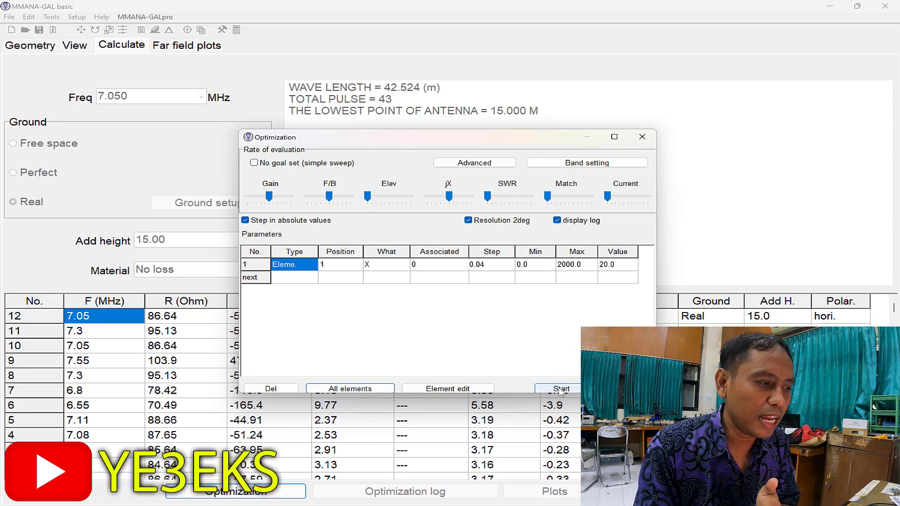
pyautogui.click(560, 387)
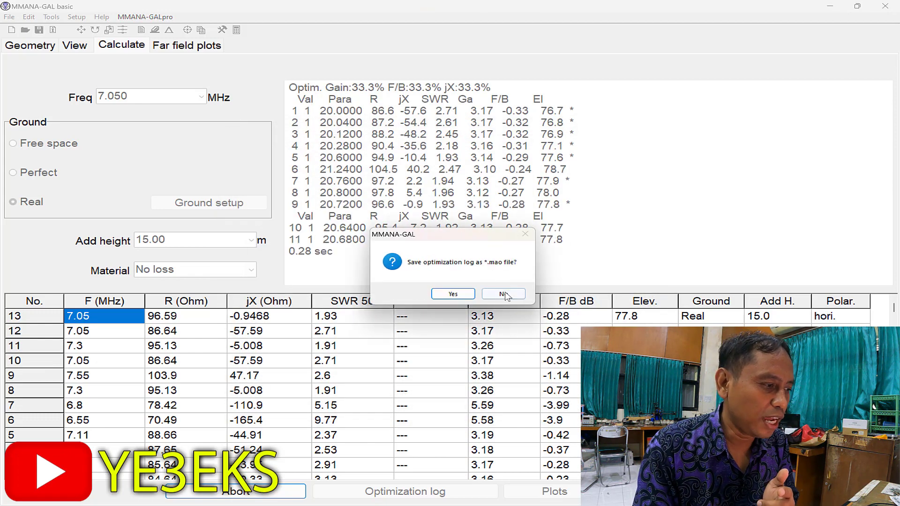
pyautogui.click(502, 292)
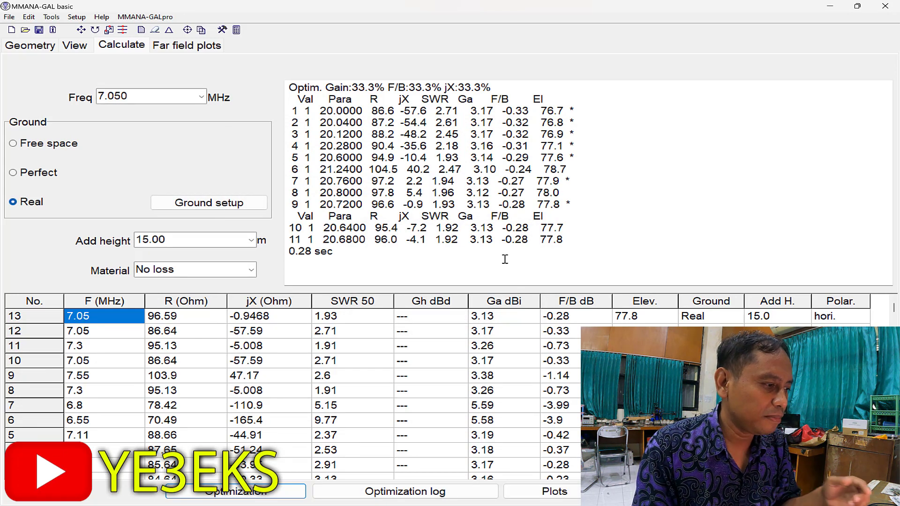
pyautogui.click(349, 321)
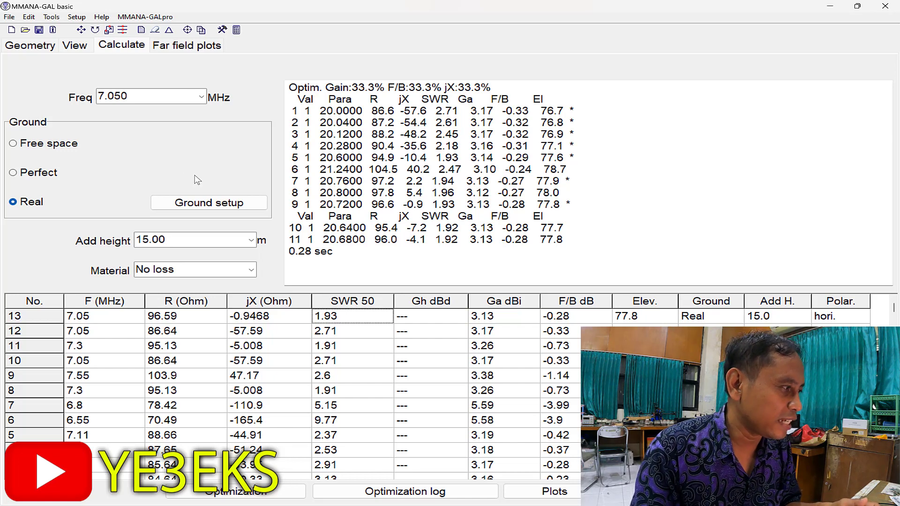
pyautogui.click(36, 46)
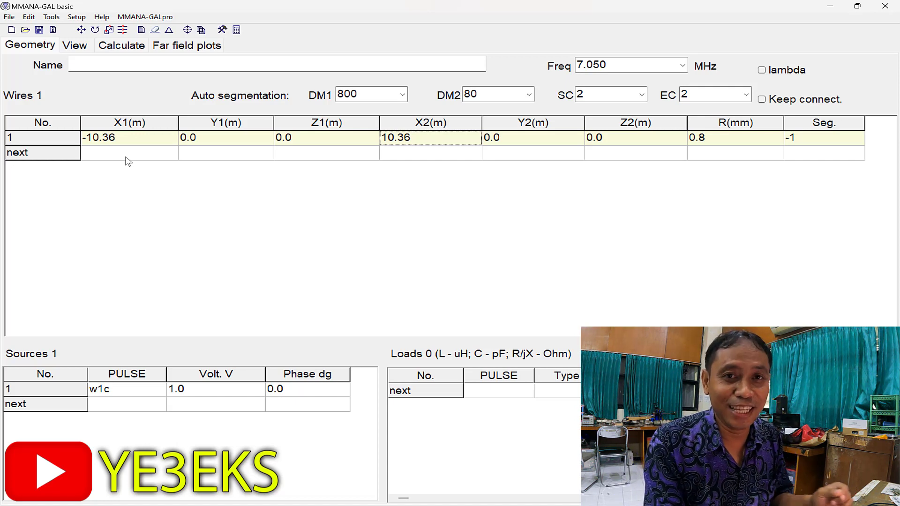
# Examine the optimized antenna's far-field patterns and show its 3D far field.
pyautogui.click(123, 47)
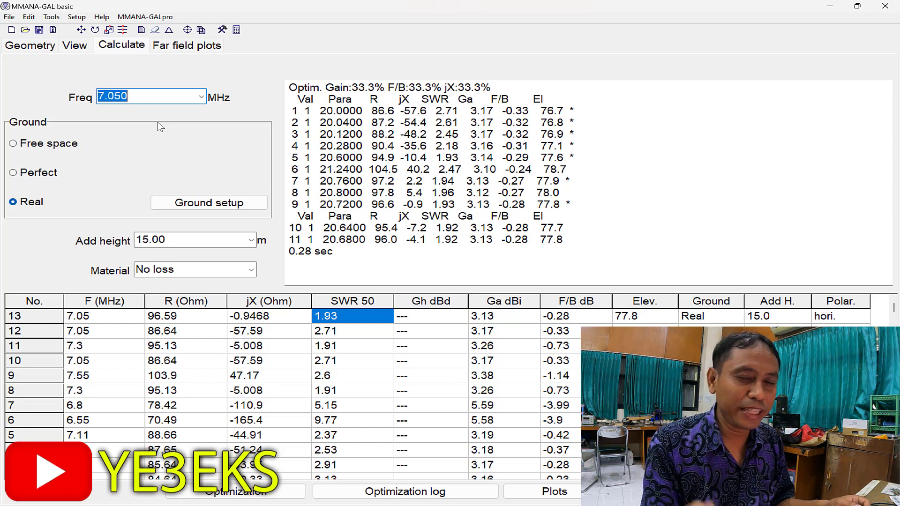
pyautogui.click(206, 49)
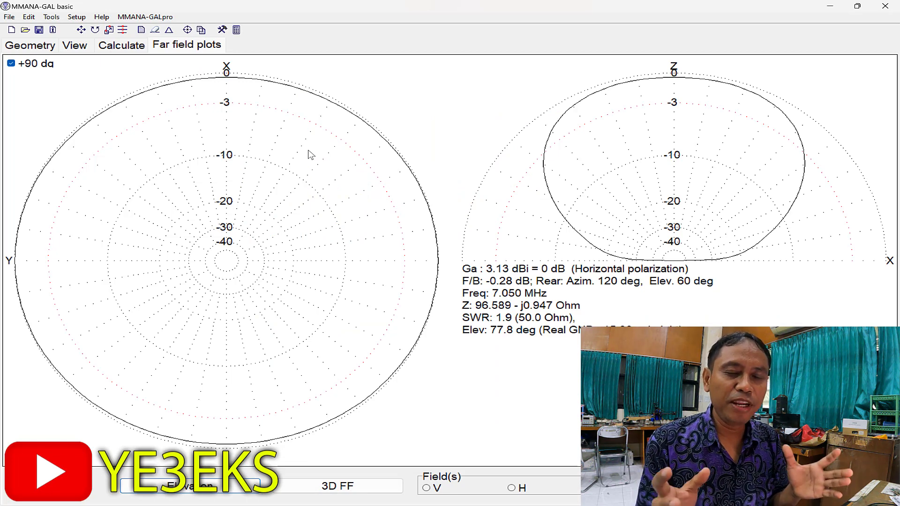
pyautogui.click(342, 487)
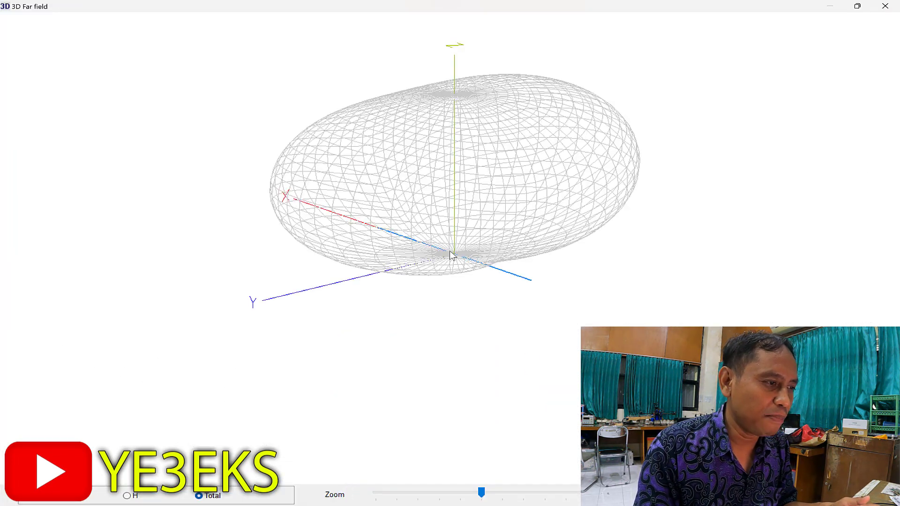
# Examine the total 3D far-field pattern from several angles and show its horizontal (H) component.
pyautogui.moveTo(453, 256); pyautogui.dragTo(286, 223)
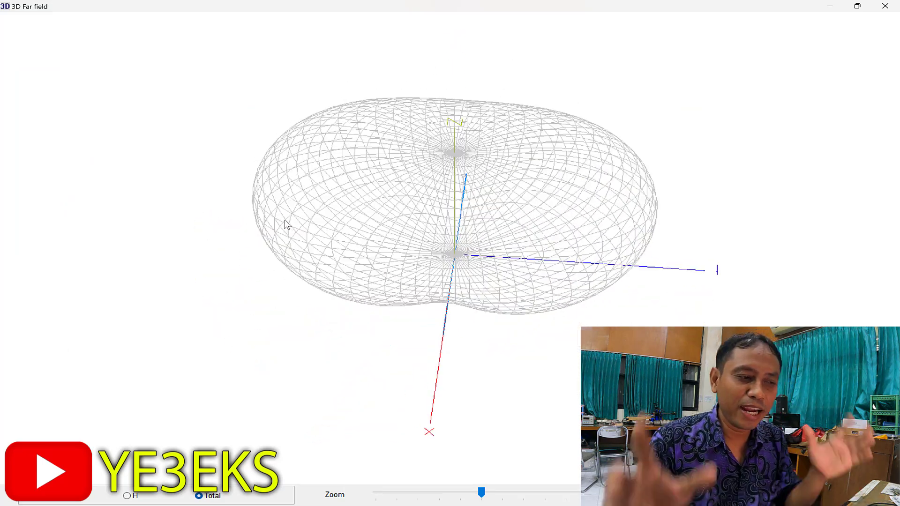
pyautogui.moveTo(326, 180); pyautogui.dragTo(348, 177)
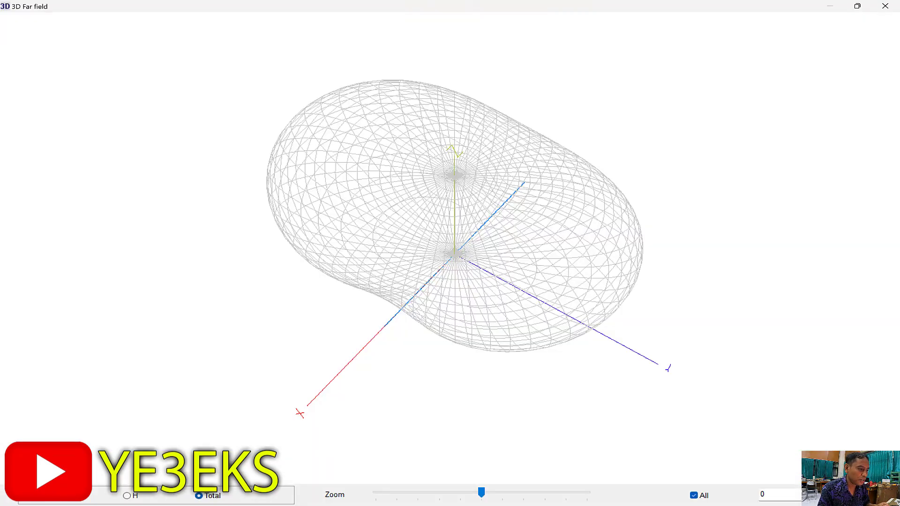
pyautogui.moveTo(533, 317)
pyautogui.mouseDown()
pyautogui.moveTo(545, 283)
pyautogui.moveTo(574, 300)
pyautogui.moveTo(575, 272)
pyautogui.moveTo(483, 297)
pyautogui.moveTo(378, 364)
pyautogui.mouseUp()
pyautogui.click(128, 497)
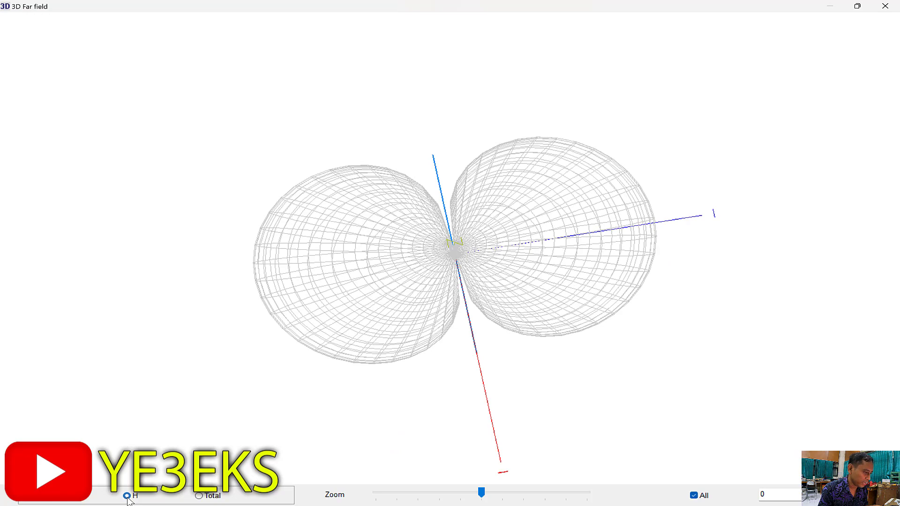
pyautogui.moveTo(328, 401); pyautogui.dragTo(357, 419)
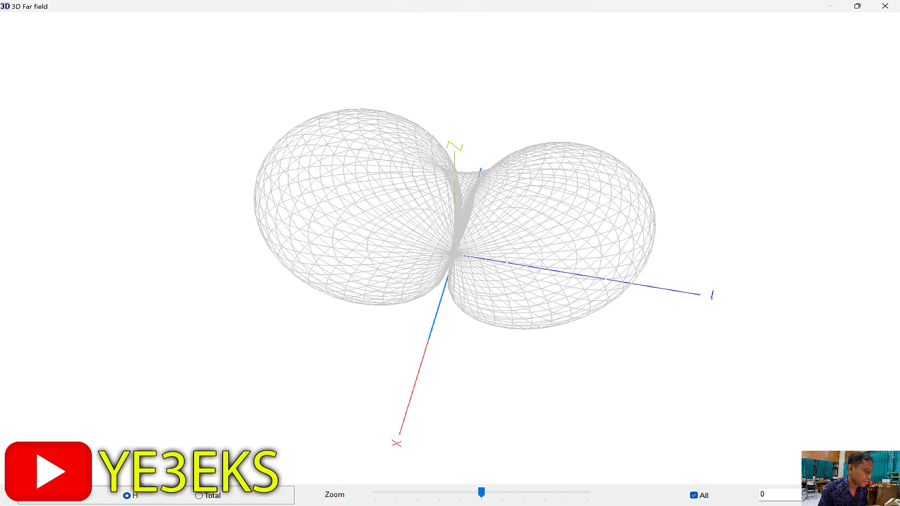
# Compare the vertical component of the 3D far field with the horizontal (H) one, viewing them from the side and from above.
pyautogui.click(45, 501)
pyautogui.moveTo(370, 383); pyautogui.dragTo(431, 432)
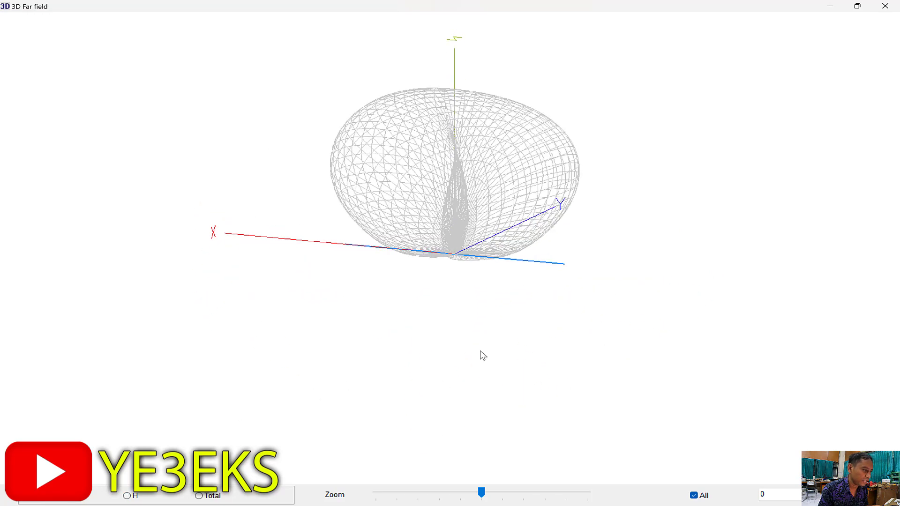
pyautogui.moveTo(483, 355); pyautogui.dragTo(361, 353)
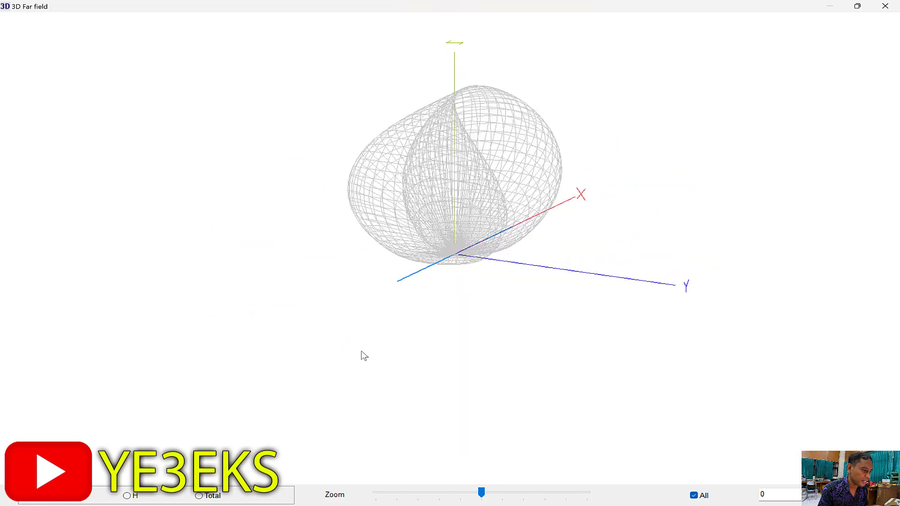
pyautogui.click(127, 496)
pyautogui.moveTo(464, 307); pyautogui.dragTo(404, 315)
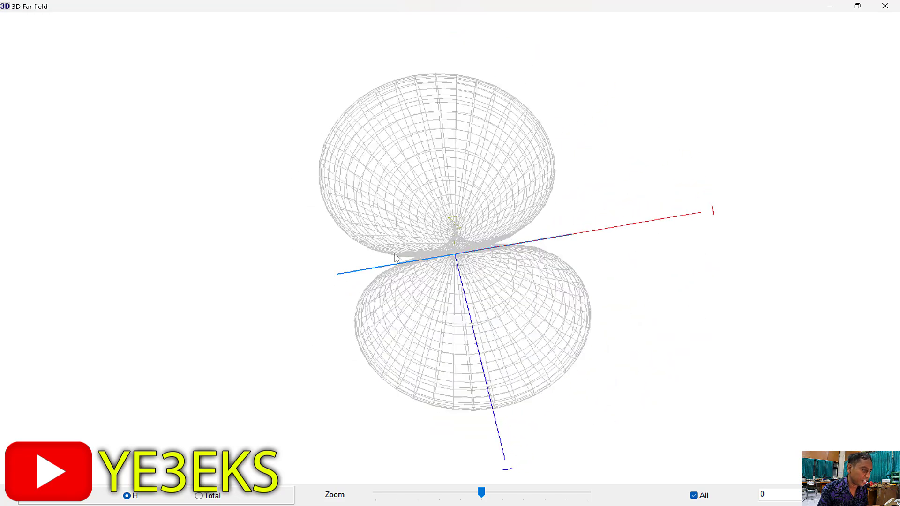
pyautogui.moveTo(472, 288); pyautogui.dragTo(474, 302)
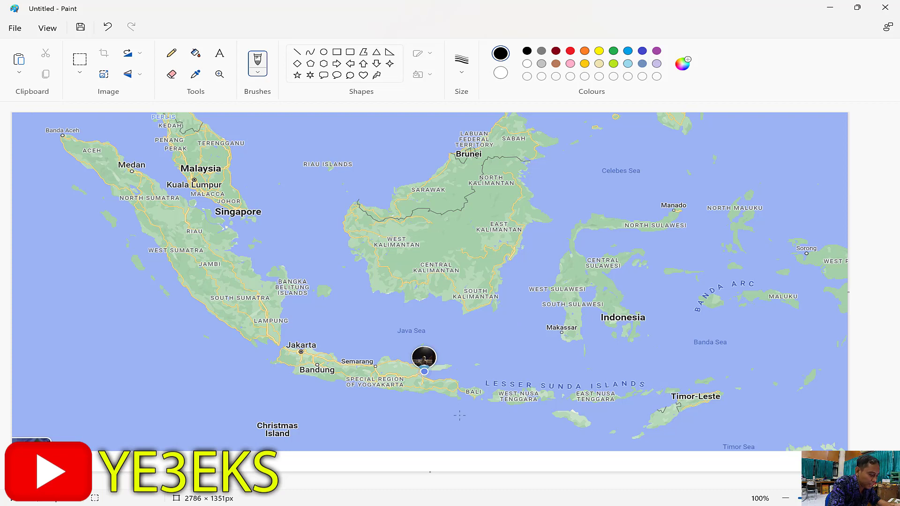
# Switch to Paint and draw an east-west dipole across Java on the map, with north and south radiation lobes and a northward arrow.
pyautogui.moveTo(301, 370); pyautogui.dragTo(528, 368)
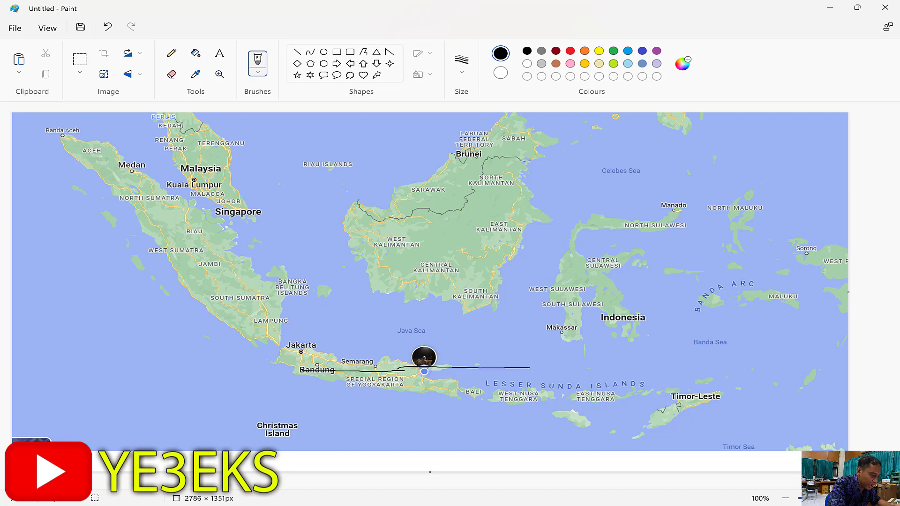
pyautogui.moveTo(313, 368)
pyautogui.mouseDown()
pyautogui.moveTo(522, 368)
pyautogui.moveTo(368, 361)
pyautogui.moveTo(512, 366)
pyautogui.mouseUp()
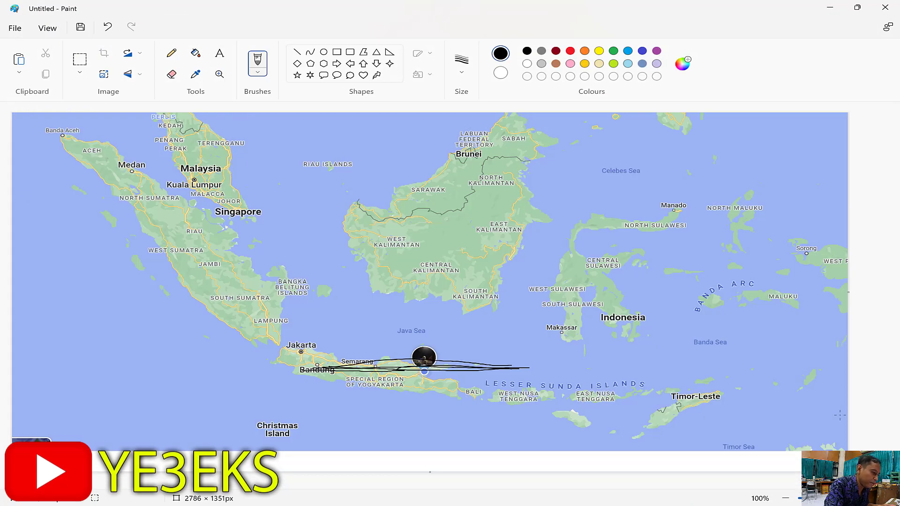
pyautogui.moveTo(412, 357)
pyautogui.mouseDown()
pyautogui.moveTo(332, 279)
pyautogui.moveTo(345, 150)
pyautogui.moveTo(474, 106)
pyautogui.moveTo(601, 186)
pyautogui.moveTo(518, 306)
pyautogui.moveTo(432, 369)
pyautogui.moveTo(364, 454)
pyautogui.mouseUp()
pyautogui.moveTo(453, 367); pyautogui.dragTo(558, 449)
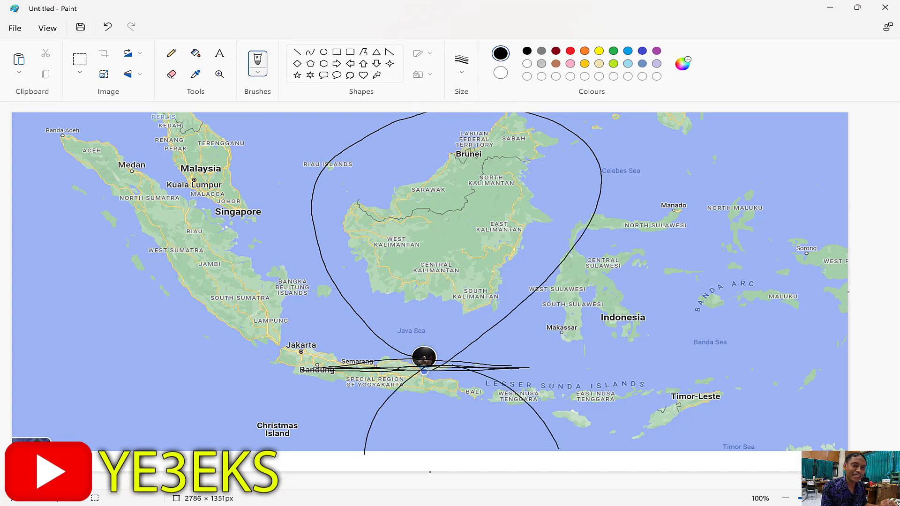
pyautogui.moveTo(329, 369); pyautogui.dragTo(565, 361)
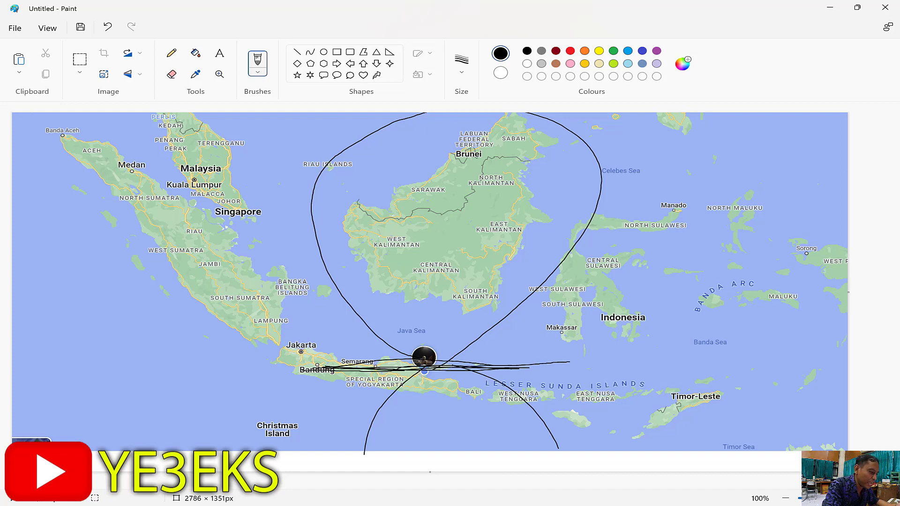
pyautogui.moveTo(432, 337)
pyautogui.mouseDown()
pyautogui.moveTo(430, 278)
pyautogui.moveTo(454, 274)
pyautogui.mouseUp()
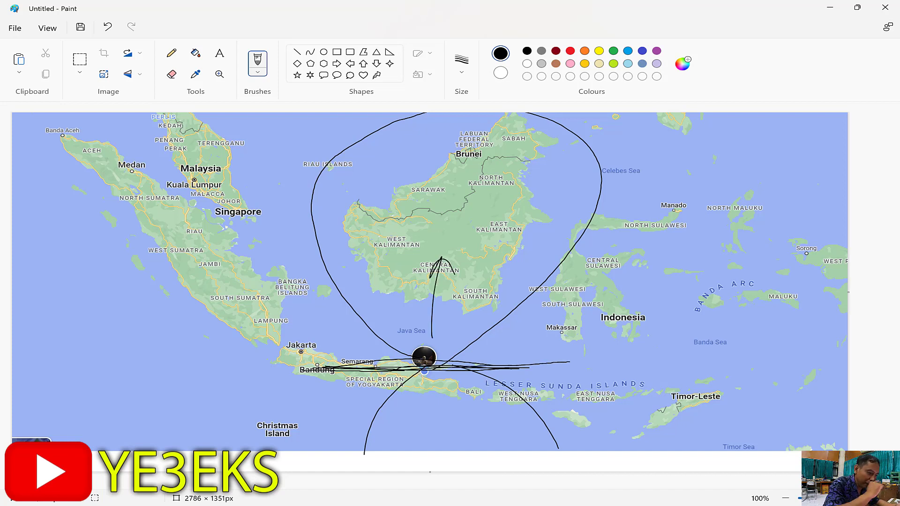
# Mark rows of crosses beyond the dipole's east and west ends on the map, and retrace its north and south lobes.
pyautogui.moveTo(629, 335); pyautogui.dragTo(678, 369)
pyautogui.moveTo(667, 344); pyautogui.dragTo(619, 399)
pyautogui.moveTo(705, 344); pyautogui.dragTo(765, 375)
pyautogui.moveTo(738, 340); pyautogui.dragTo(706, 378)
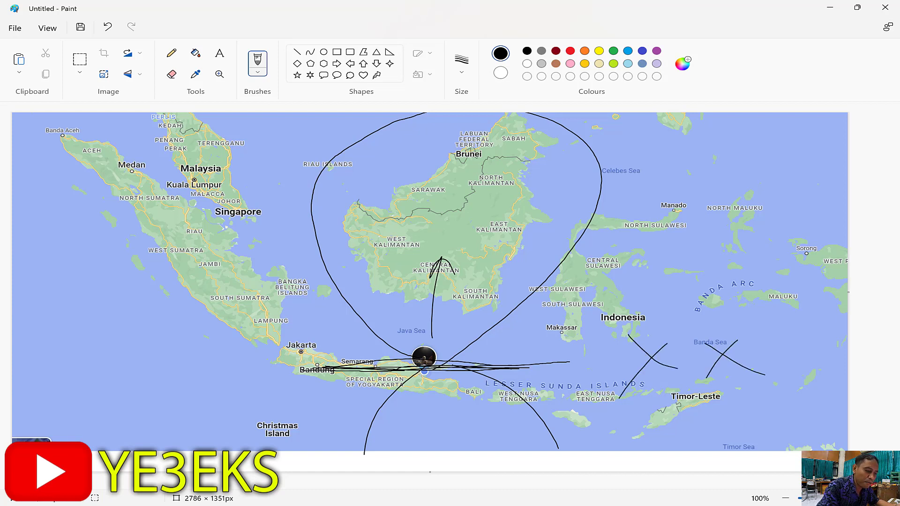
pyautogui.moveTo(770, 349); pyautogui.dragTo(821, 376)
pyautogui.moveTo(810, 346); pyautogui.dragTo(783, 378)
pyautogui.moveTo(283, 341); pyautogui.dragTo(334, 366)
pyautogui.moveTo(304, 343); pyautogui.dragTo(281, 371)
pyautogui.moveTo(173, 343); pyautogui.dragTo(246, 365)
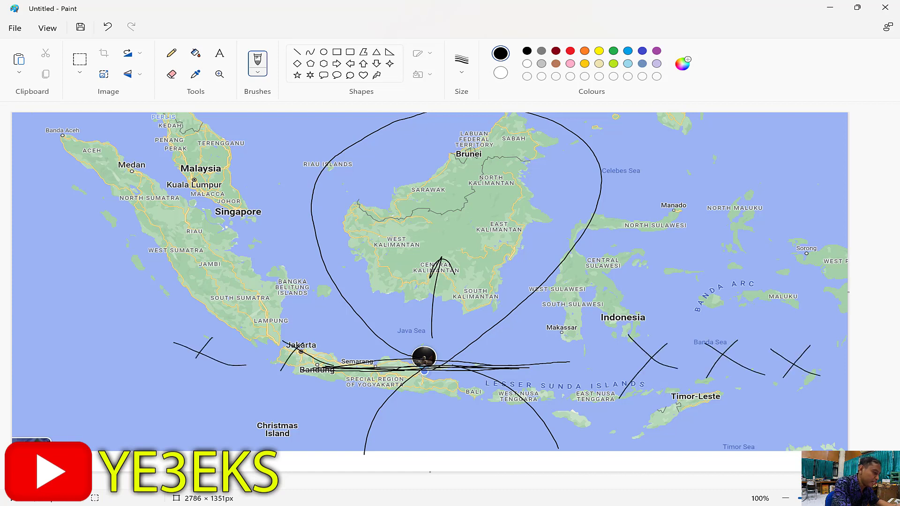
pyautogui.moveTo(212, 338); pyautogui.dragTo(175, 385)
pyautogui.moveTo(100, 349)
pyautogui.mouseDown()
pyautogui.moveTo(156, 374)
pyautogui.moveTo(66, 385)
pyautogui.mouseUp()
pyautogui.moveTo(67, 343)
pyautogui.mouseDown()
pyautogui.moveTo(127, 367)
pyautogui.moveTo(104, 375)
pyautogui.mouseUp()
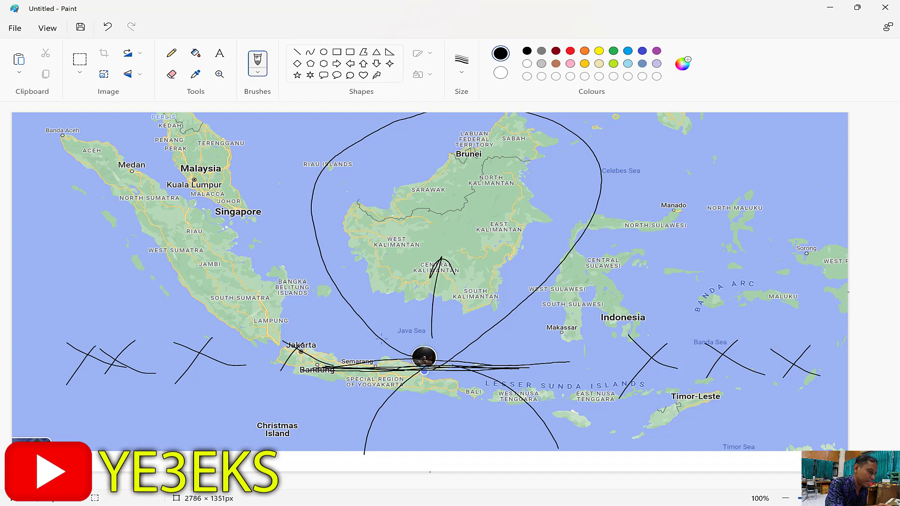
pyautogui.moveTo(412, 356)
pyautogui.mouseDown()
pyautogui.moveTo(310, 179)
pyautogui.moveTo(525, 118)
pyautogui.moveTo(564, 243)
pyautogui.moveTo(452, 367)
pyautogui.moveTo(361, 441)
pyautogui.mouseUp()
pyautogui.moveTo(441, 374)
pyautogui.mouseDown()
pyautogui.moveTo(522, 399)
pyautogui.moveTo(539, 448)
pyautogui.mouseUp()
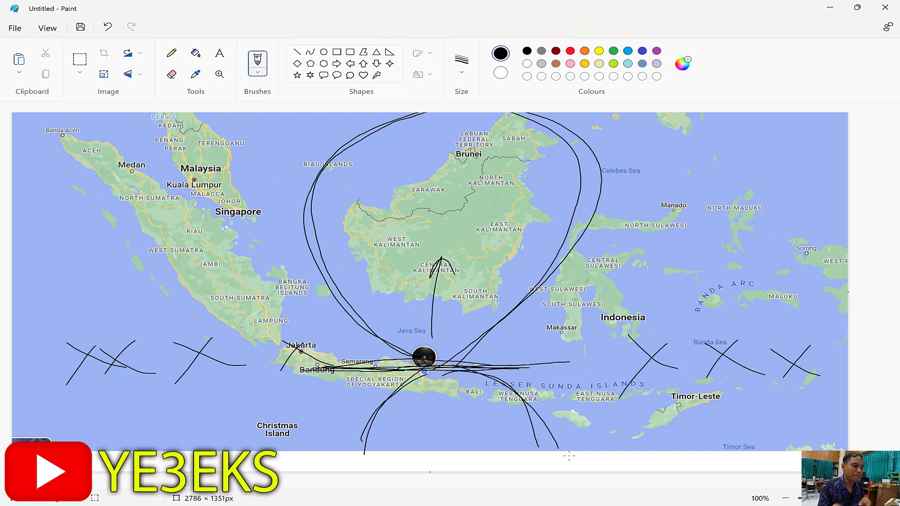
# Undo all the strokes drawn on the map, leaving it clean.
pyautogui.hotkey('ctrl', 'z')
pyautogui.hotkey('ctrl', 'z')
pyautogui.hotkey('ctrl', 'z')
pyautogui.hotkey('ctrl', 'z')
pyautogui.hotkey('ctrl', 'z')
pyautogui.hotkey('ctrl', 'z')
pyautogui.hotkey('ctrl', 'z')
pyautogui.hotkey('ctrl', 'z')
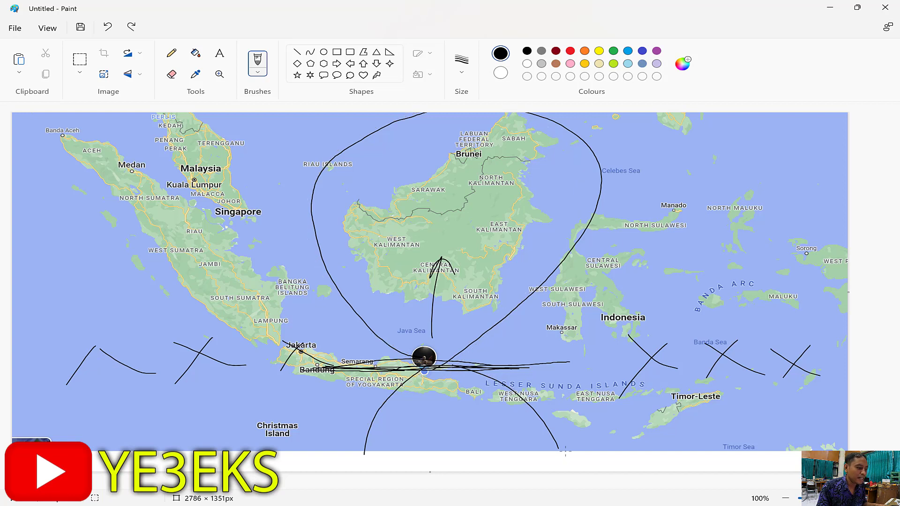
pyautogui.hotkey('ctrl', 'z')
pyautogui.hotkey('ctrl', 'z')
pyautogui.hotkey('ctrl', 'z')
pyautogui.hotkey('ctrl', 'z')
pyautogui.hotkey('ctrl', 'z')
pyautogui.hotkey('ctrl', 'z')
pyautogui.hotkey('ctrl', 'z')
pyautogui.hotkey('ctrl', 'z')
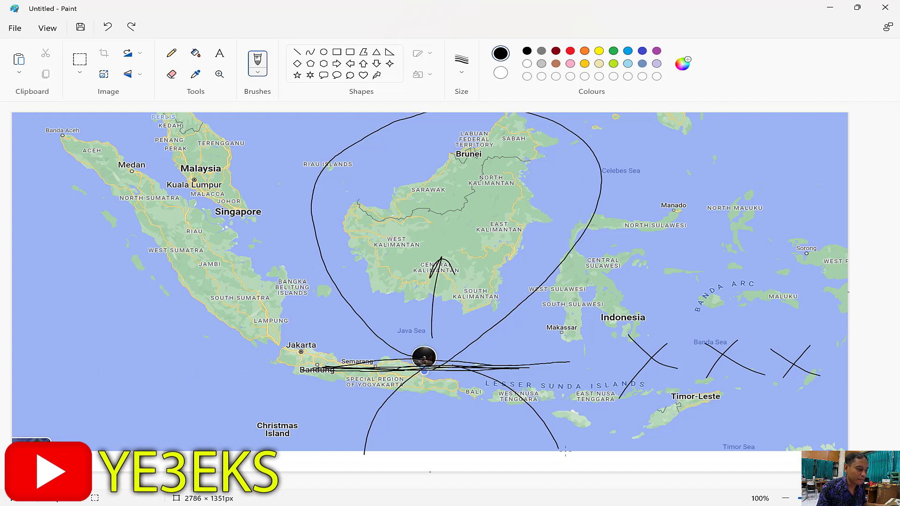
pyautogui.hotkey('ctrl', 'z')
pyautogui.hotkey('ctrl', 'z')
pyautogui.hotkey('ctrl', 'z')
pyautogui.hotkey('ctrl', 'z')
pyautogui.hotkey('ctrl', 'z')
pyautogui.hotkey('ctrl', 'z')
pyautogui.hotkey('ctrl', 'z')
pyautogui.hotkey('ctrl', 'z')
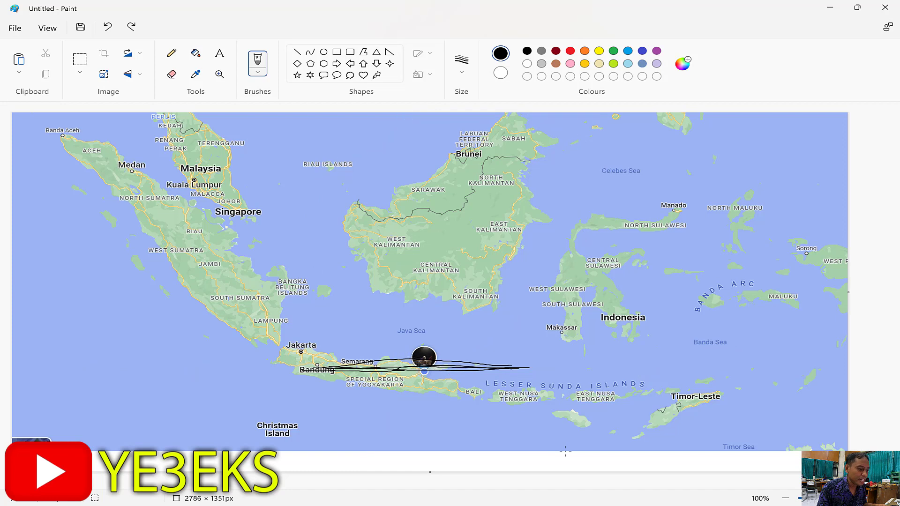
pyautogui.hotkey('ctrl', 'z')
pyautogui.hotkey('ctrl', 'z')
pyautogui.hotkey('ctrl', 'z')
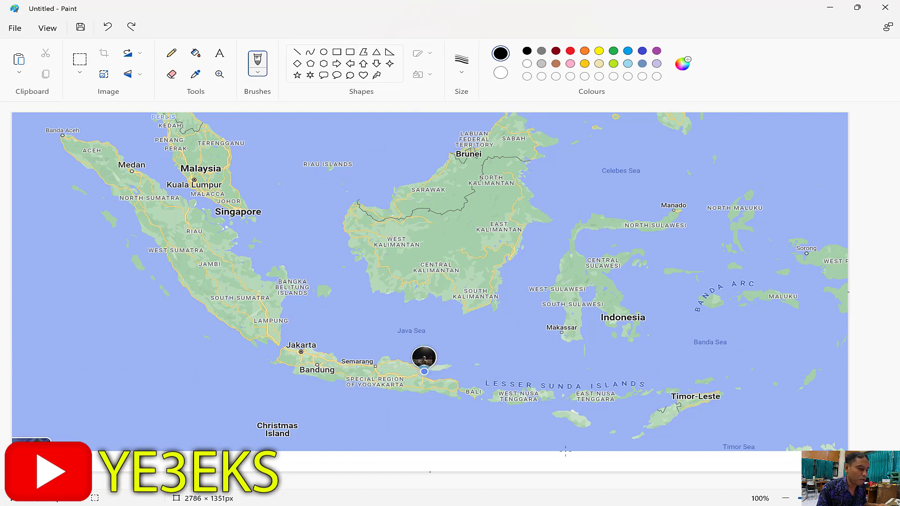
# Draw a north-south dipole through East Java on the map, with large radiation lobes to the east and west.
pyautogui.moveTo(415, 340)
pyautogui.mouseDown()
pyautogui.moveTo(420, 425)
pyautogui.moveTo(416, 295)
pyautogui.moveTo(417, 408)
pyautogui.mouseUp()
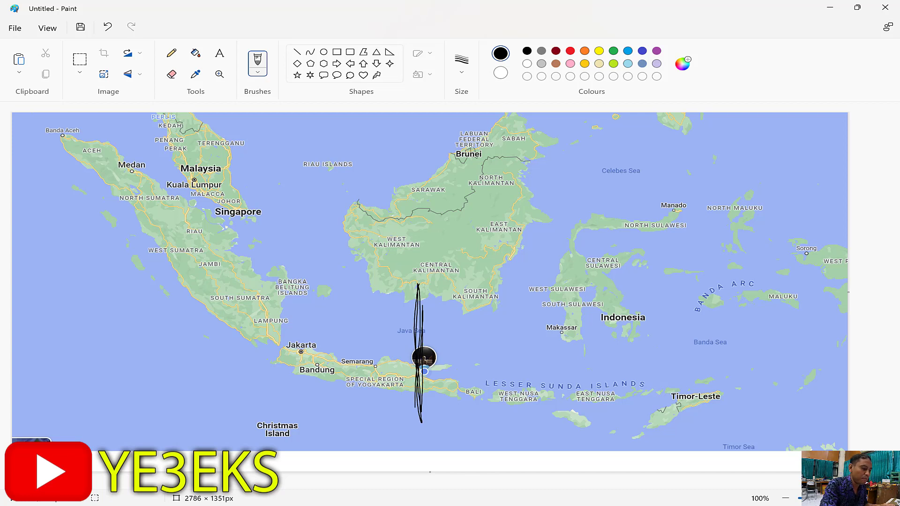
pyautogui.moveTo(427, 344)
pyautogui.mouseDown()
pyautogui.moveTo(658, 162)
pyautogui.moveTo(816, 326)
pyautogui.moveTo(610, 457)
pyautogui.moveTo(425, 370)
pyautogui.moveTo(370, 305)
pyautogui.moveTo(107, 162)
pyautogui.moveTo(73, 378)
pyautogui.moveTo(327, 418)
pyautogui.moveTo(415, 360)
pyautogui.mouseUp()
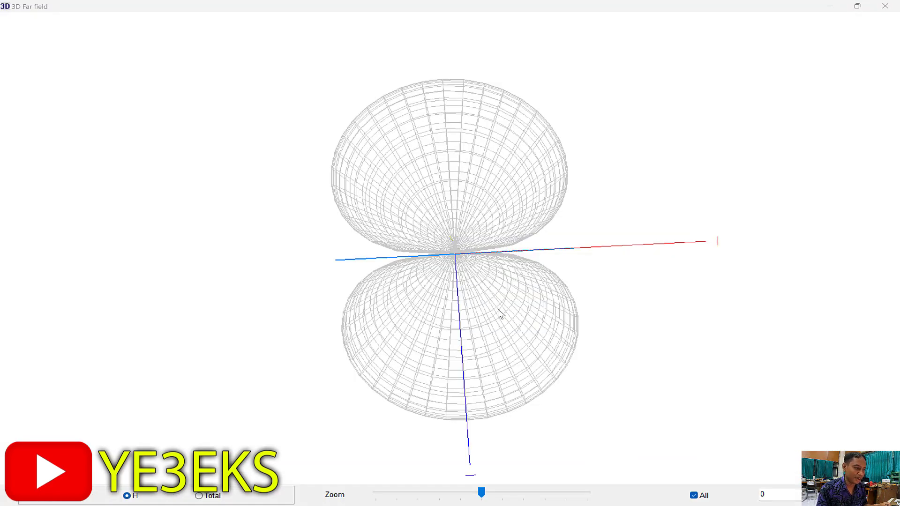
# Return to the 3D far field and compare its horizontal and vertical components, turning the vertical one to a level side view.
pyautogui.moveTo(500, 313); pyautogui.dragTo(552, 289)
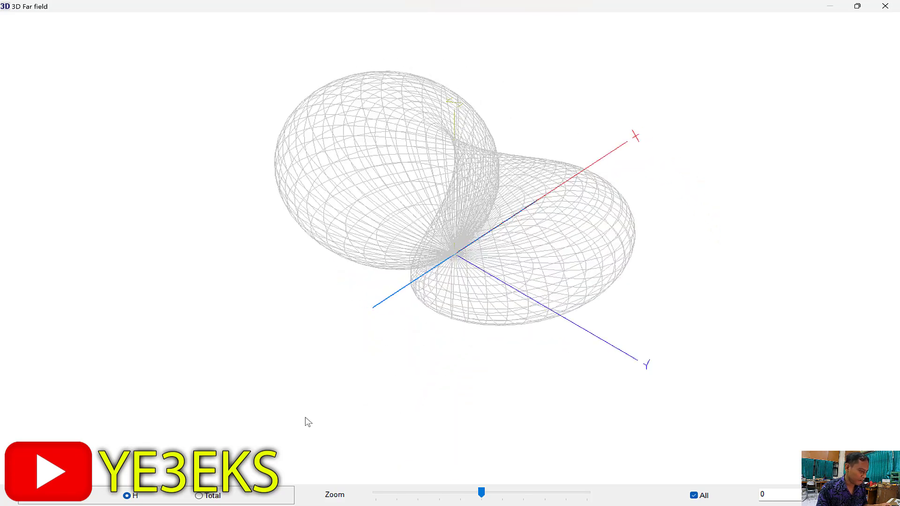
pyautogui.click(55, 495)
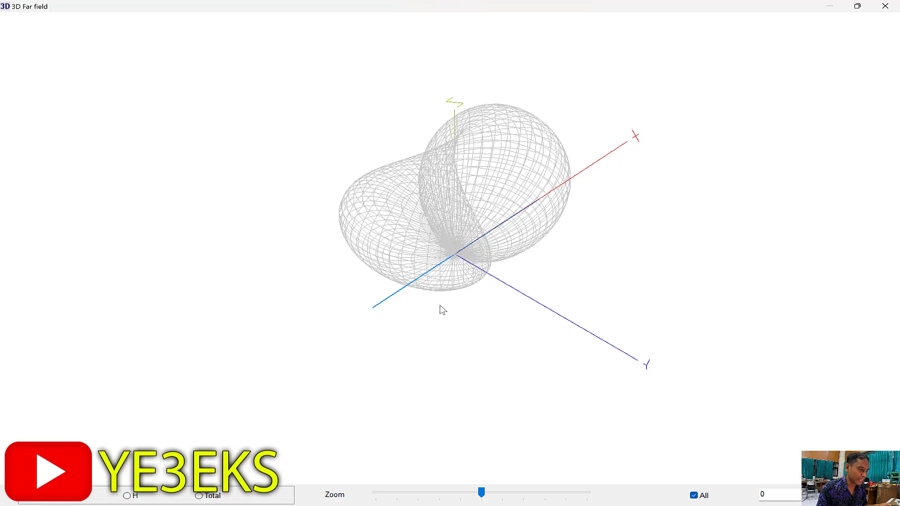
pyautogui.moveTo(443, 310); pyautogui.dragTo(599, 280)
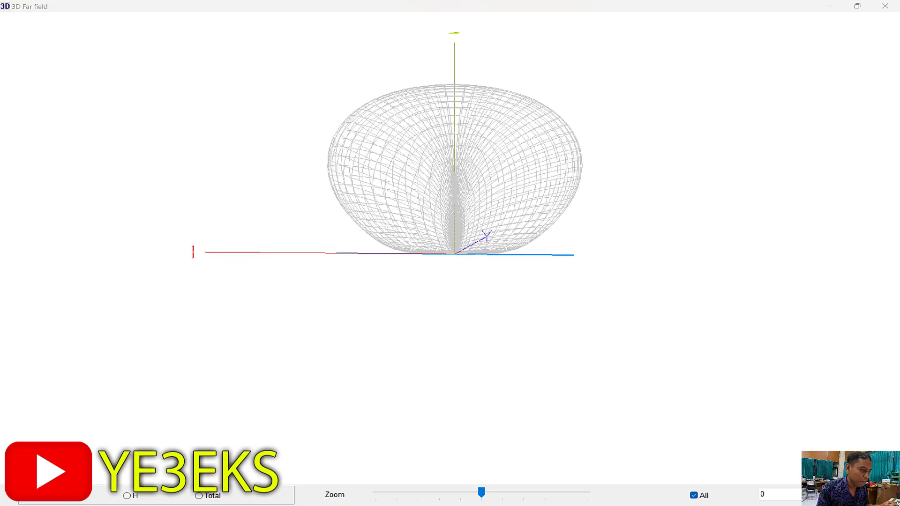
# Switch to Paint and start a blank canvas, discarding the map drawing without saving.
pyautogui.hotkey('alt', 'Tab')
pyautogui.click(15, 27)
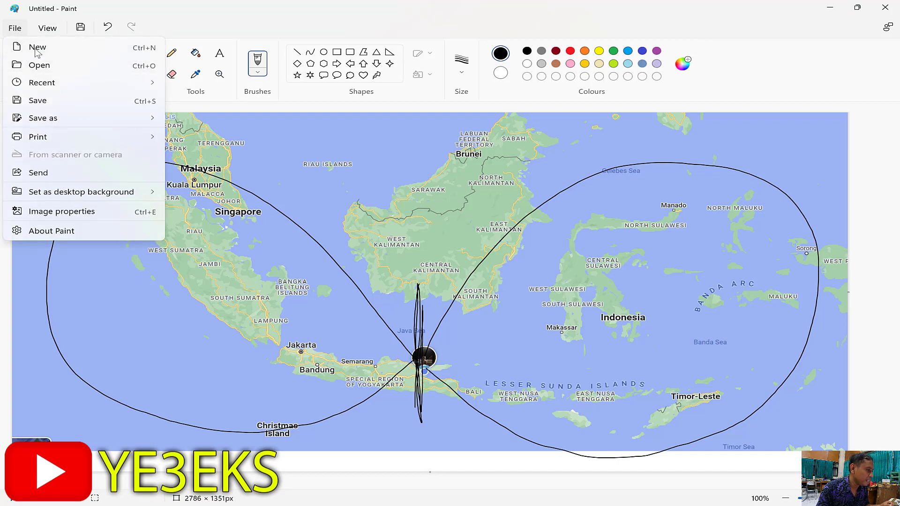
pyautogui.click(41, 47)
pyautogui.click(455, 284)
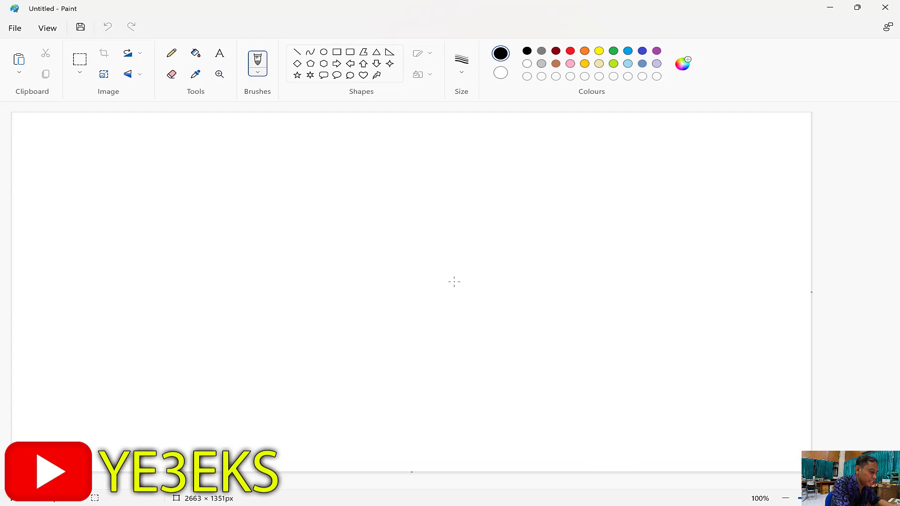
# Sketch a curved ground line with a small house on it and four arrows fanning upward from its roof toward an overhead arc.
pyautogui.moveTo(52, 354)
pyautogui.mouseDown()
pyautogui.moveTo(150, 325)
pyautogui.moveTo(413, 316)
pyautogui.moveTo(741, 375)
pyautogui.moveTo(806, 412)
pyautogui.mouseUp()
pyautogui.moveTo(63, 351); pyautogui.dragTo(12, 384)
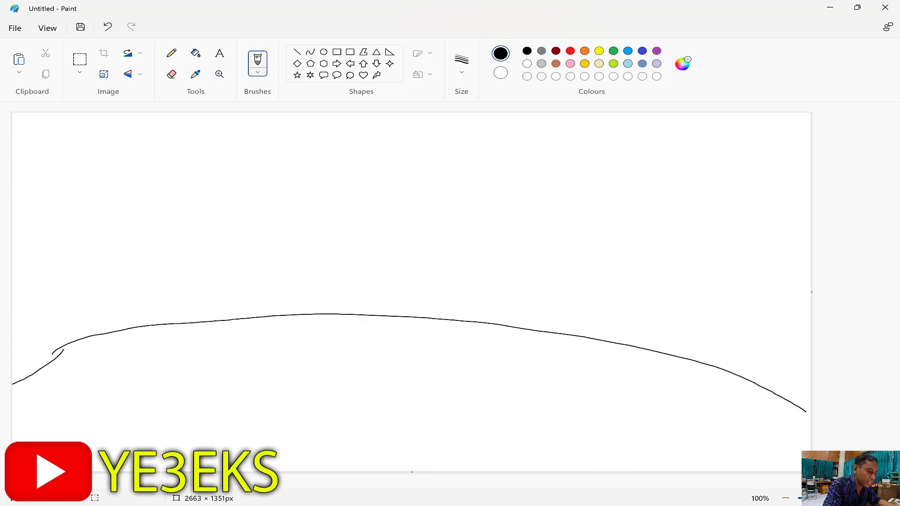
pyautogui.moveTo(441, 326)
pyautogui.mouseDown()
pyautogui.moveTo(438, 386)
pyautogui.moveTo(503, 390)
pyautogui.moveTo(508, 398)
pyautogui.mouseUp()
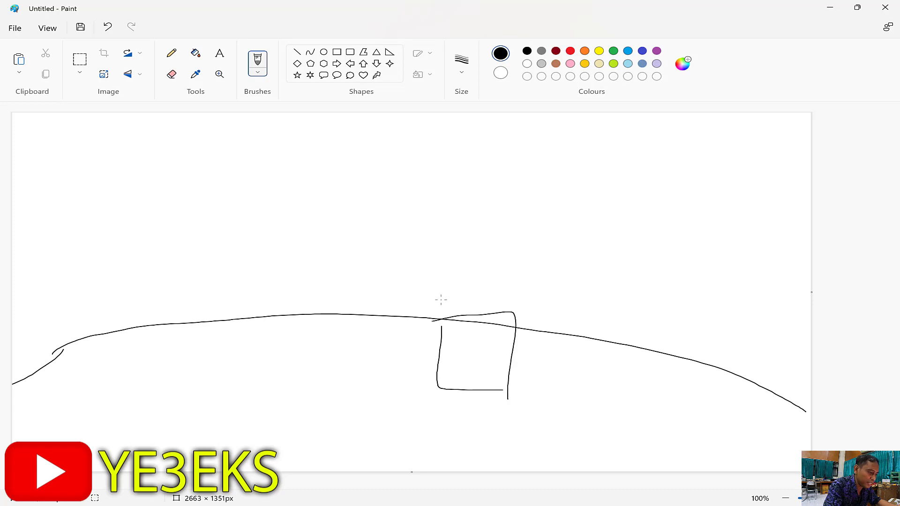
pyautogui.moveTo(430, 321)
pyautogui.mouseDown()
pyautogui.moveTo(451, 288)
pyautogui.moveTo(506, 326)
pyautogui.mouseUp()
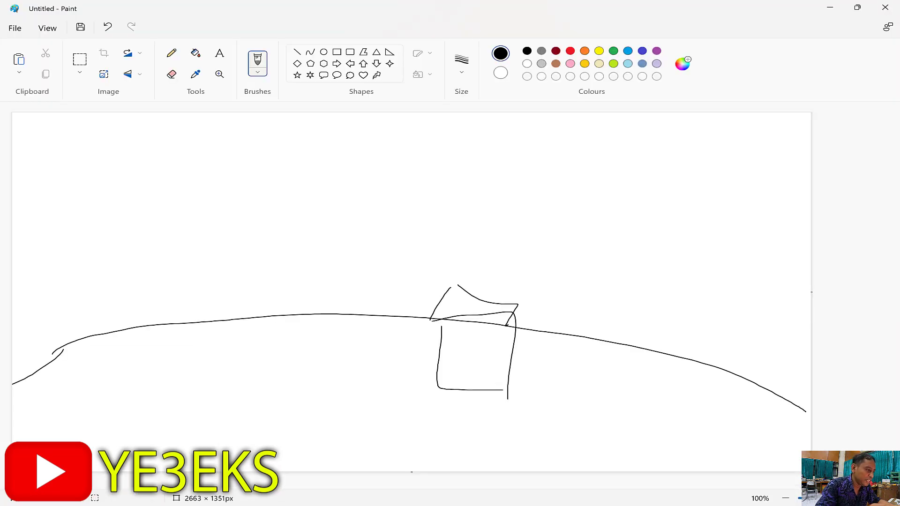
pyautogui.moveTo(294, 142)
pyautogui.mouseDown()
pyautogui.moveTo(516, 110)
pyautogui.moveTo(708, 167)
pyautogui.moveTo(542, 113)
pyautogui.moveTo(396, 117)
pyautogui.moveTo(313, 139)
pyautogui.mouseUp()
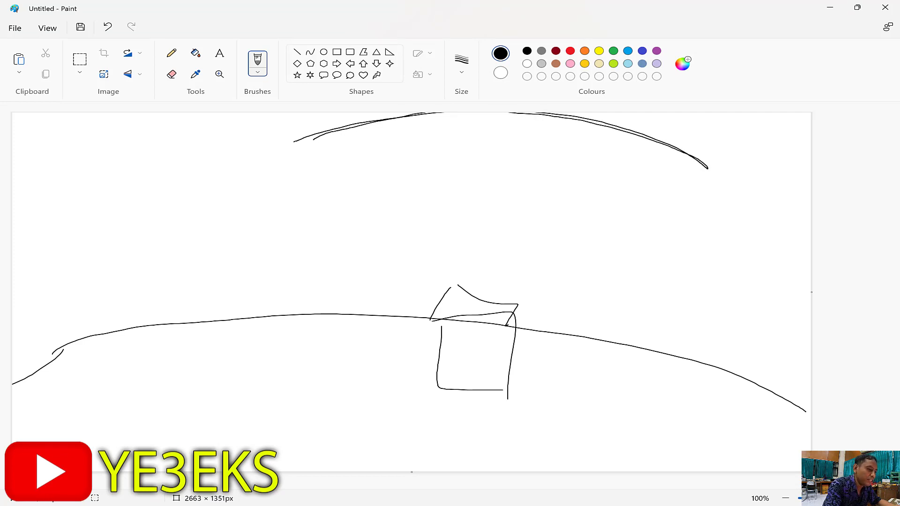
pyautogui.moveTo(479, 310)
pyautogui.mouseDown()
pyautogui.moveTo(478, 234)
pyautogui.moveTo(493, 197)
pyautogui.moveTo(409, 154)
pyautogui.moveTo(415, 173)
pyautogui.moveTo(351, 173)
pyautogui.moveTo(369, 196)
pyautogui.moveTo(527, 187)
pyautogui.mouseUp()
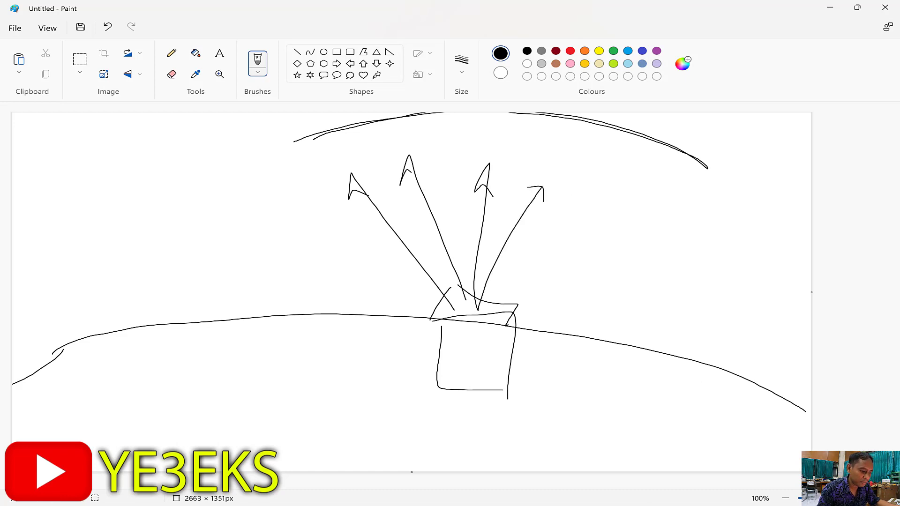
# Switch back to the 3D far field and minimize the Snipping Tool window covering it.
pyautogui.hotkey('alt', 'Tab')
pyautogui.hotkey('alt', 'Tab')
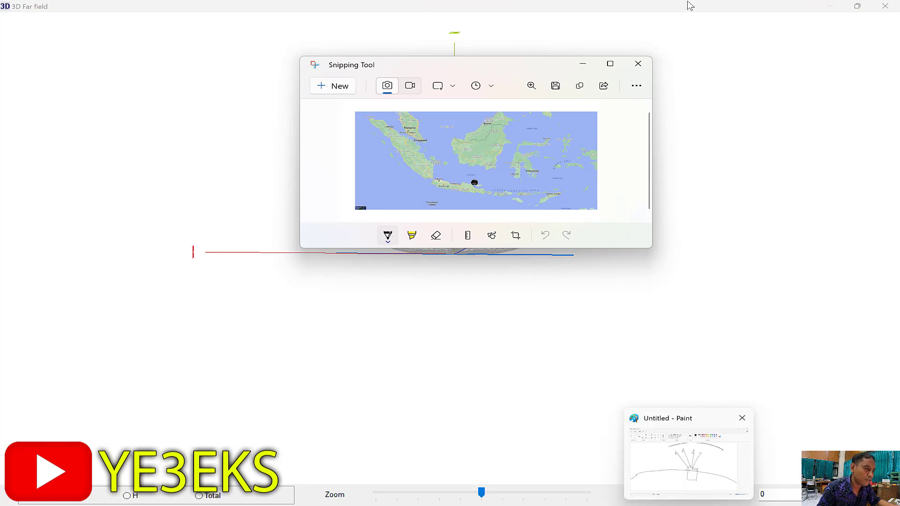
pyautogui.click(583, 64)
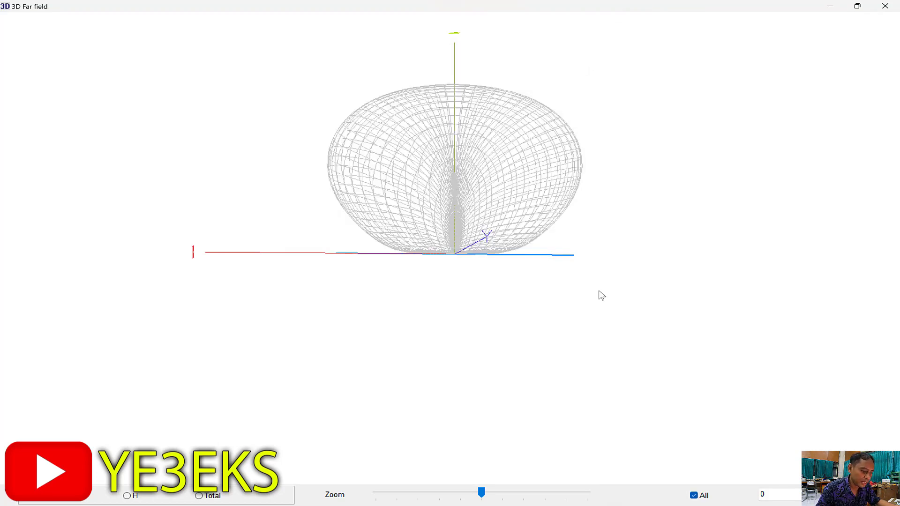
# Switch to Paint and sketch a wide radiation lobe from the house up to the arc, with more upward arrows fanning inside it.
pyautogui.click(675, 504)
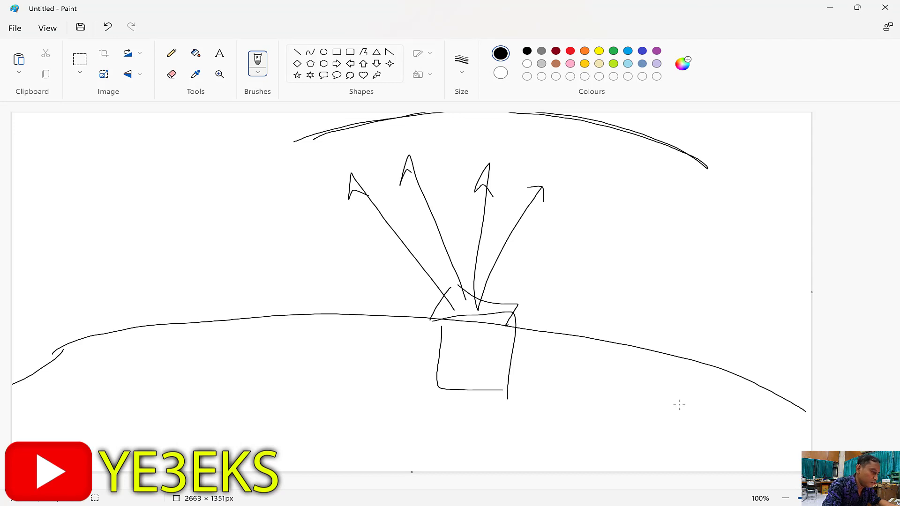
pyautogui.moveTo(408, 269)
pyautogui.mouseDown()
pyautogui.moveTo(344, 137)
pyautogui.moveTo(533, 114)
pyautogui.moveTo(630, 150)
pyautogui.moveTo(538, 282)
pyautogui.moveTo(479, 338)
pyautogui.mouseUp()
pyautogui.moveTo(485, 307); pyautogui.dragTo(587, 181)
pyautogui.moveTo(459, 286); pyautogui.dragTo(401, 163)
pyautogui.moveTo(474, 270)
pyautogui.mouseDown()
pyautogui.moveTo(452, 147)
pyautogui.moveTo(447, 157)
pyautogui.mouseUp()
pyautogui.moveTo(488, 263); pyautogui.dragTo(516, 157)
pyautogui.moveTo(544, 199); pyautogui.dragTo(573, 152)
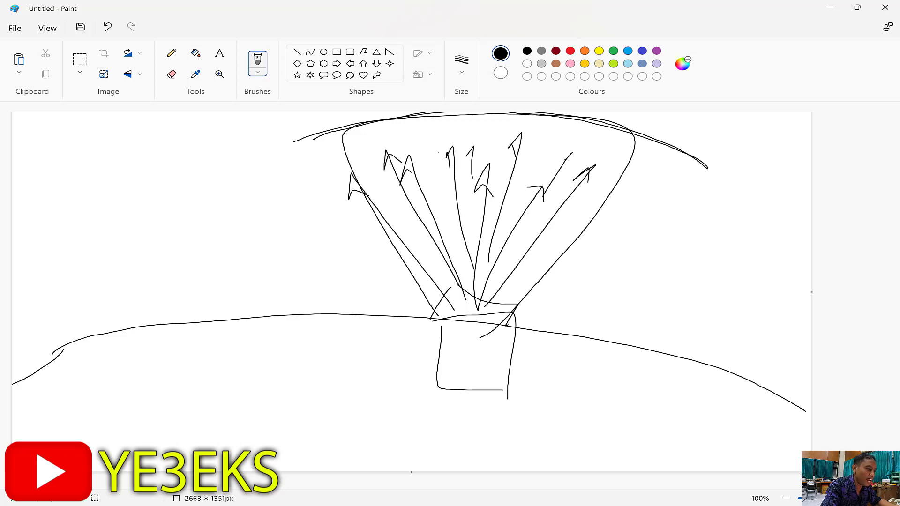
# Sketch signal paths rising from the house to the overhead arc and bouncing back down to the ground beside it.
pyautogui.moveTo(481, 312)
pyautogui.mouseDown()
pyautogui.moveTo(452, 131)
pyautogui.moveTo(390, 319)
pyautogui.mouseUp()
pyautogui.moveTo(379, 284)
pyautogui.mouseDown()
pyautogui.moveTo(385, 321)
pyautogui.moveTo(403, 311)
pyautogui.mouseUp()
pyautogui.moveTo(431, 241)
pyautogui.mouseDown()
pyautogui.moveTo(463, 301)
pyautogui.moveTo(393, 126)
pyautogui.mouseUp()
pyautogui.moveTo(393, 126); pyautogui.dragTo(371, 274)
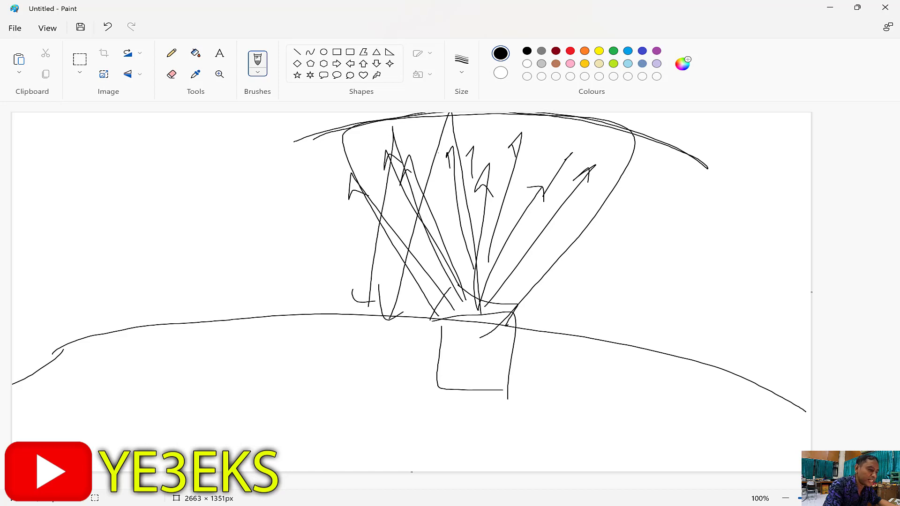
pyautogui.moveTo(480, 300)
pyautogui.mouseDown()
pyautogui.moveTo(534, 126)
pyautogui.moveTo(560, 310)
pyautogui.moveTo(584, 223)
pyautogui.moveTo(638, 326)
pyautogui.moveTo(649, 303)
pyautogui.mouseUp()
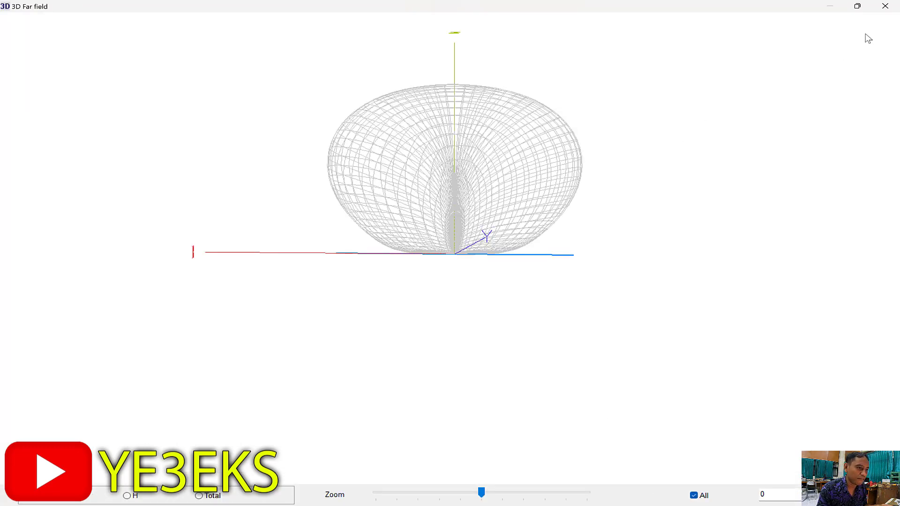
# Close the 3D far field, look at the dipole in the wire editor, and return to its geometry table.
pyautogui.click(888, 7)
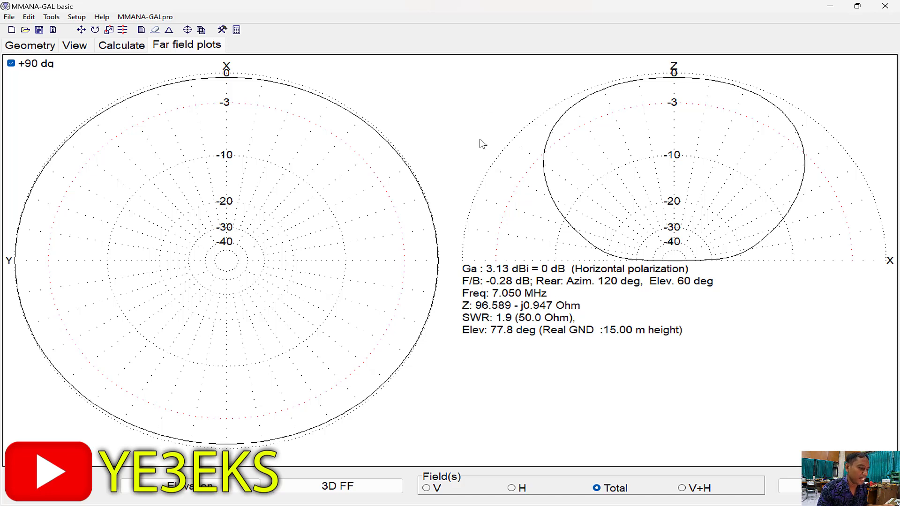
pyautogui.click(155, 31)
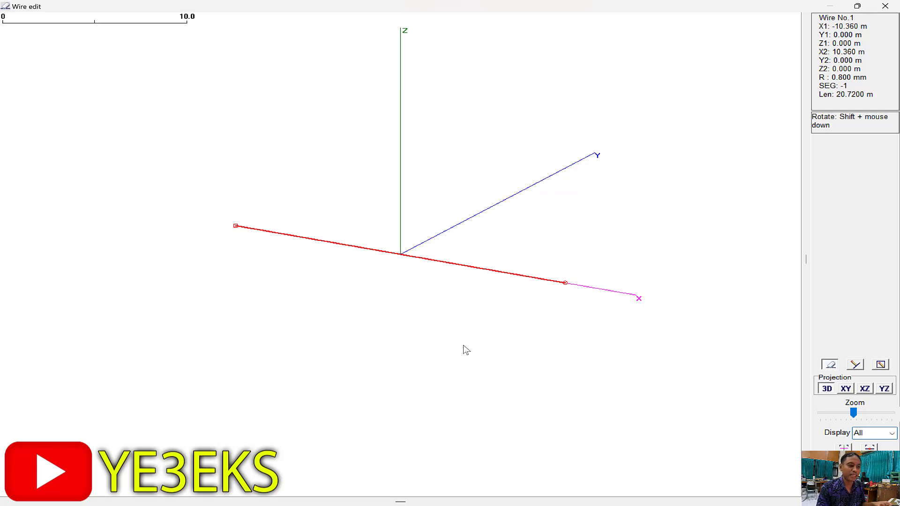
pyautogui.click(853, 489)
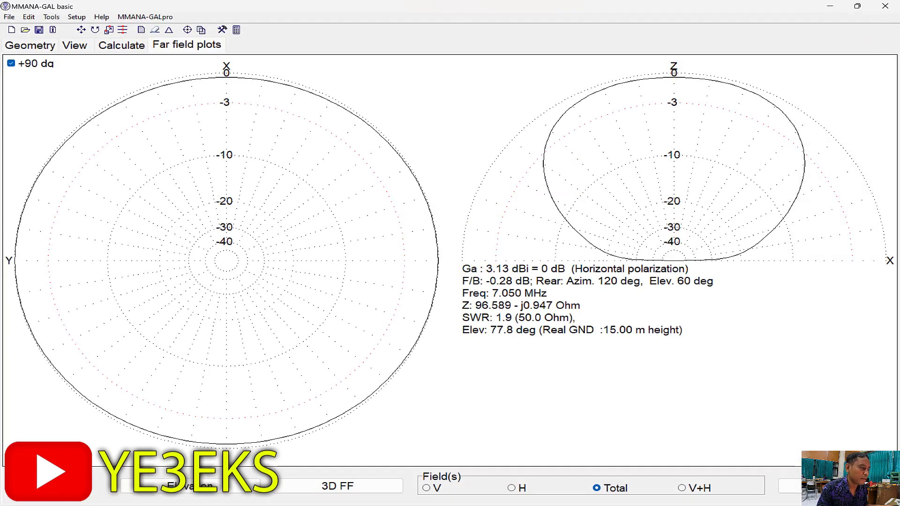
pyautogui.click(37, 47)
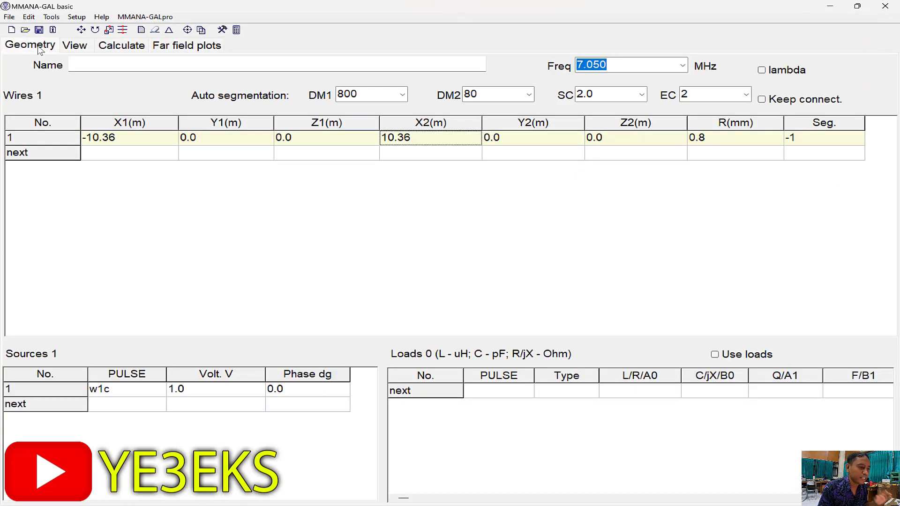
# Start a new empty antenna and open its wire editor in the XZ projection.
pyautogui.click(12, 30)
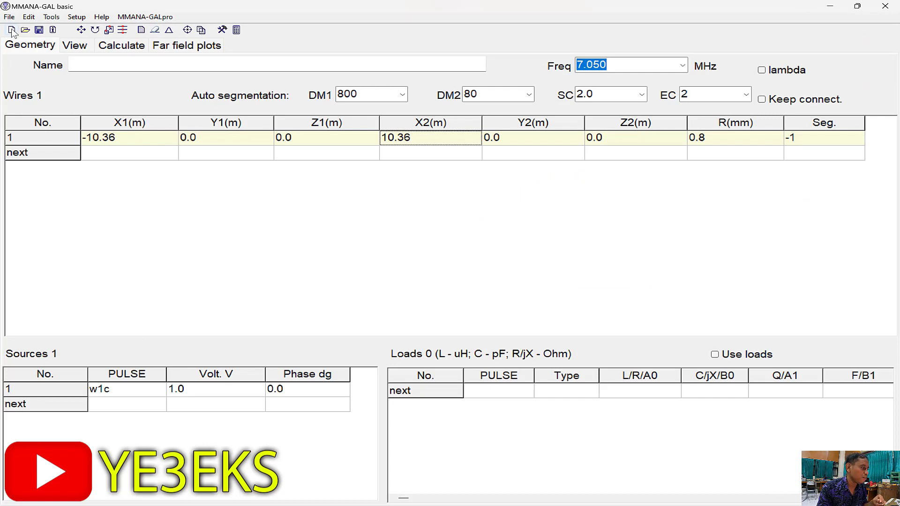
pyautogui.click(454, 294)
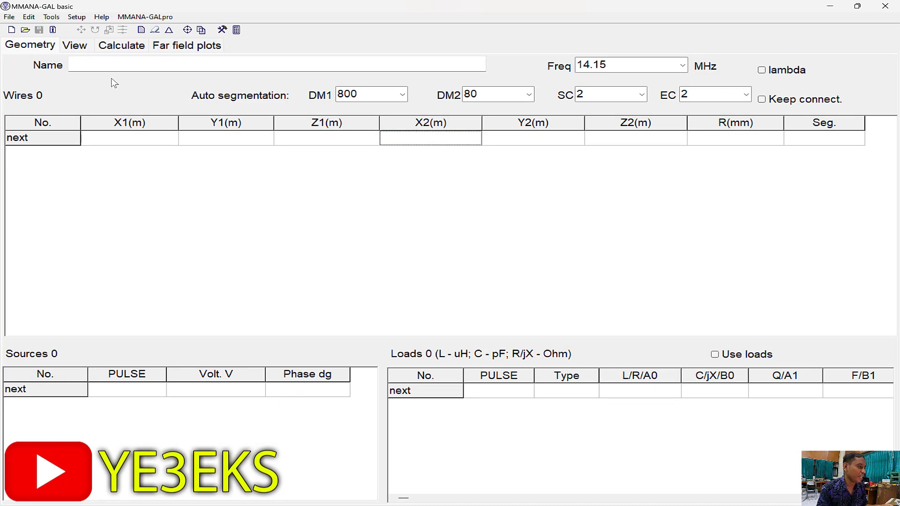
pyautogui.click(155, 30)
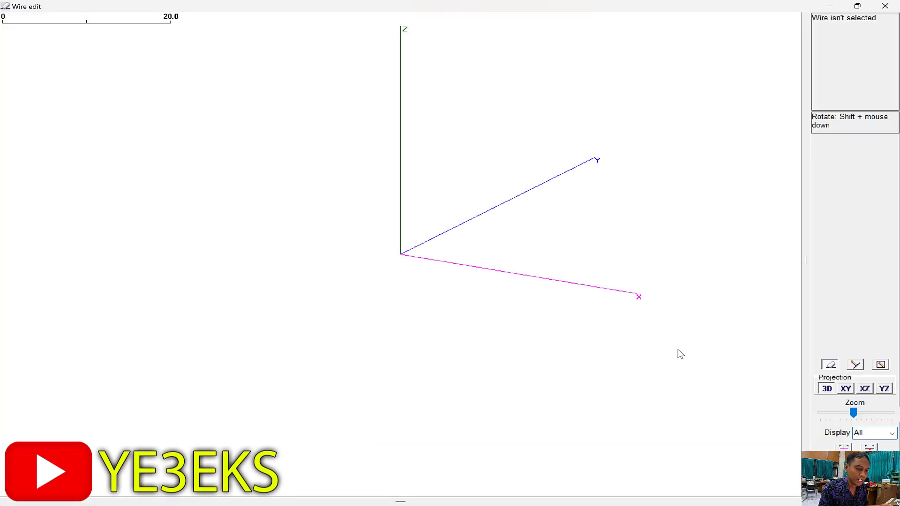
pyautogui.moveTo(856, 411); pyautogui.dragTo(859, 412)
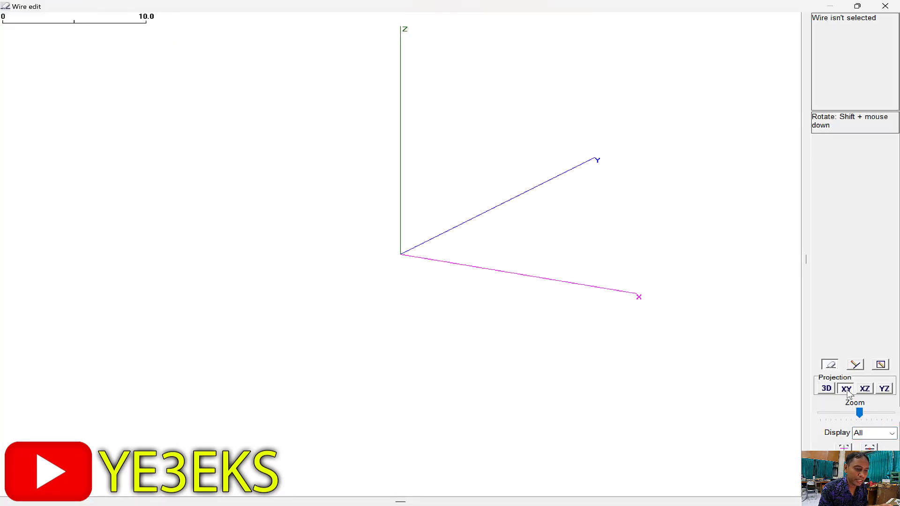
pyautogui.click(847, 390)
pyautogui.click(865, 389)
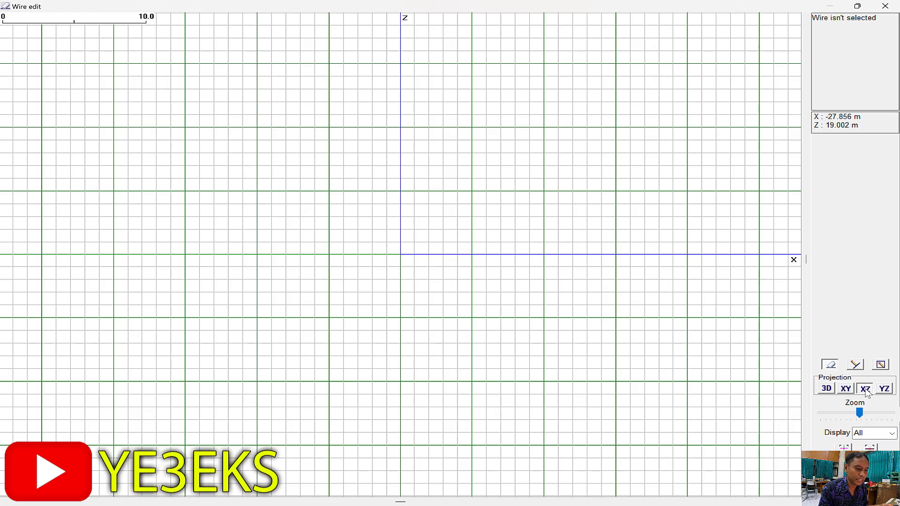
pyautogui.click(885, 389)
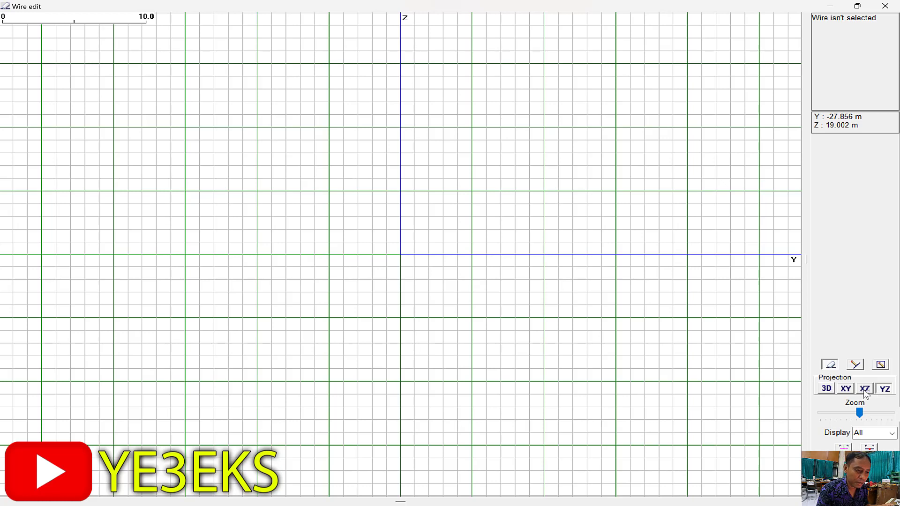
pyautogui.click(863, 391)
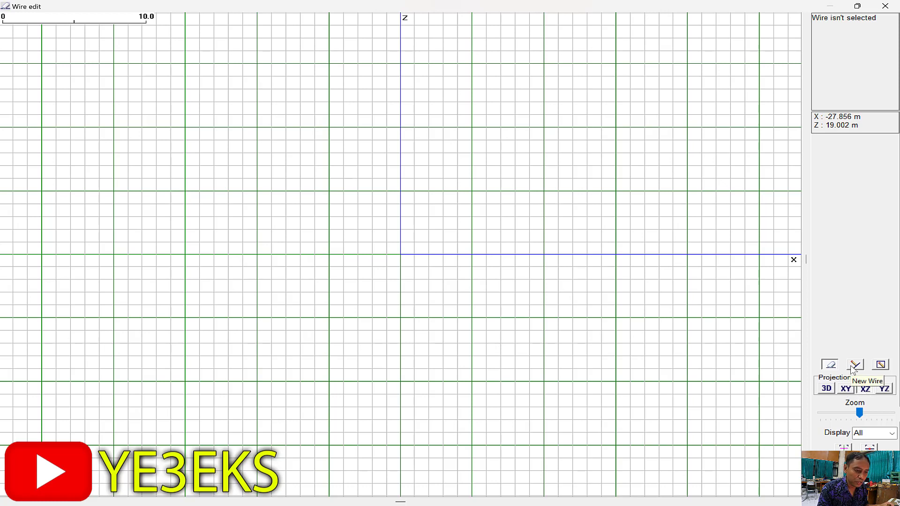
# Draw a three-wire inverted triangle from the origin to X 4, Z 7 m and X -4, Z 7 m, and accept the wires.
pyautogui.click(853, 368)
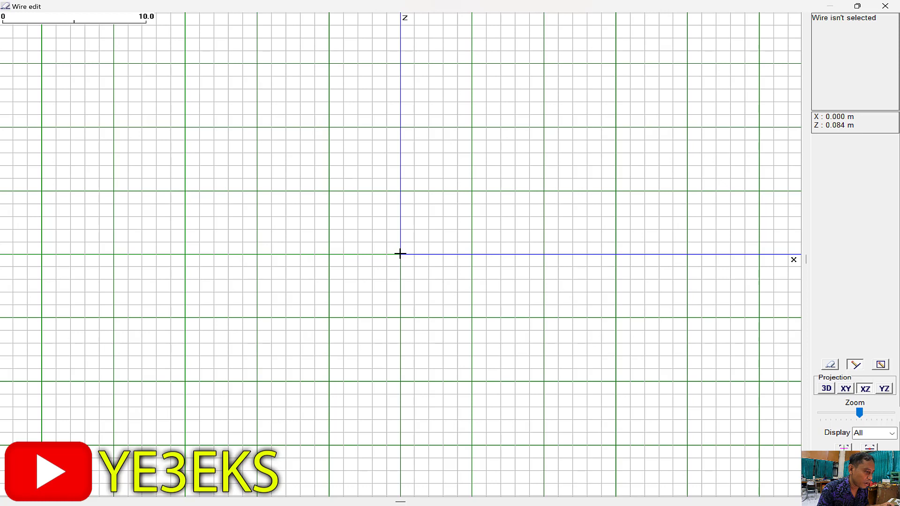
pyautogui.moveTo(411, 241)
pyautogui.mouseDown()
pyautogui.moveTo(526, 73)
pyautogui.moveTo(401, 68)
pyautogui.moveTo(401, 146)
pyautogui.mouseUp()
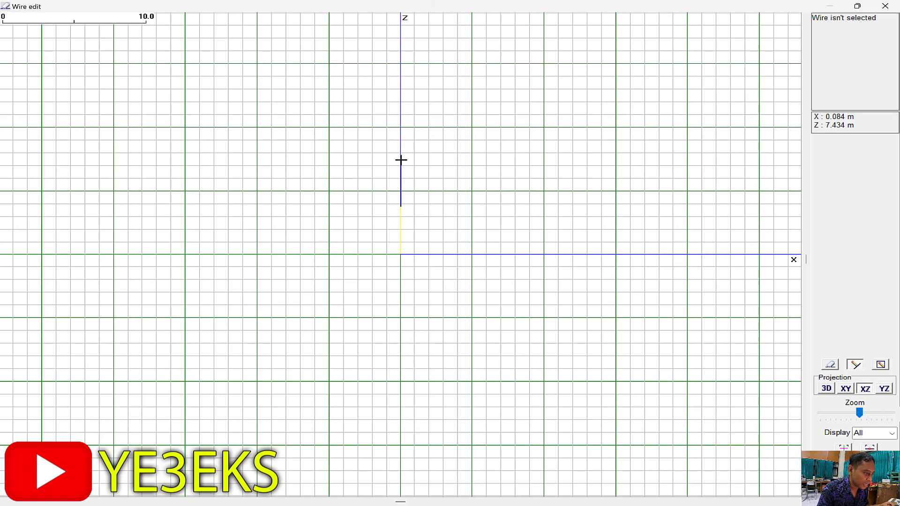
pyautogui.moveTo(401, 159); pyautogui.dragTo(457, 166)
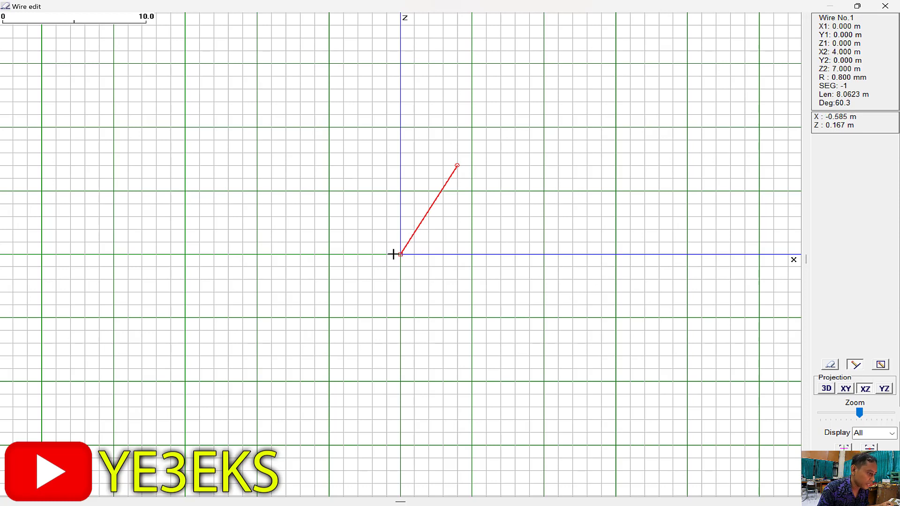
pyautogui.moveTo(400, 254)
pyautogui.mouseDown()
pyautogui.moveTo(344, 165)
pyautogui.moveTo(458, 165)
pyautogui.mouseUp()
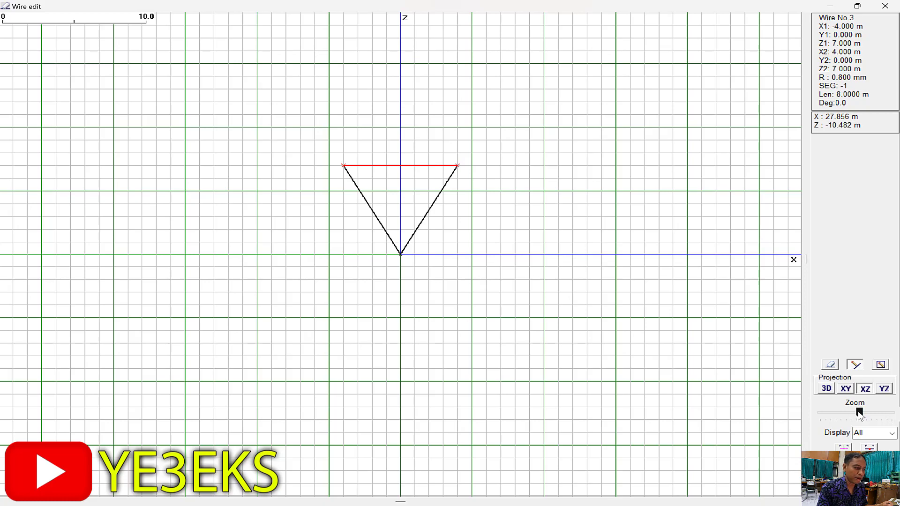
pyautogui.moveTo(860, 413); pyautogui.dragTo(869, 412)
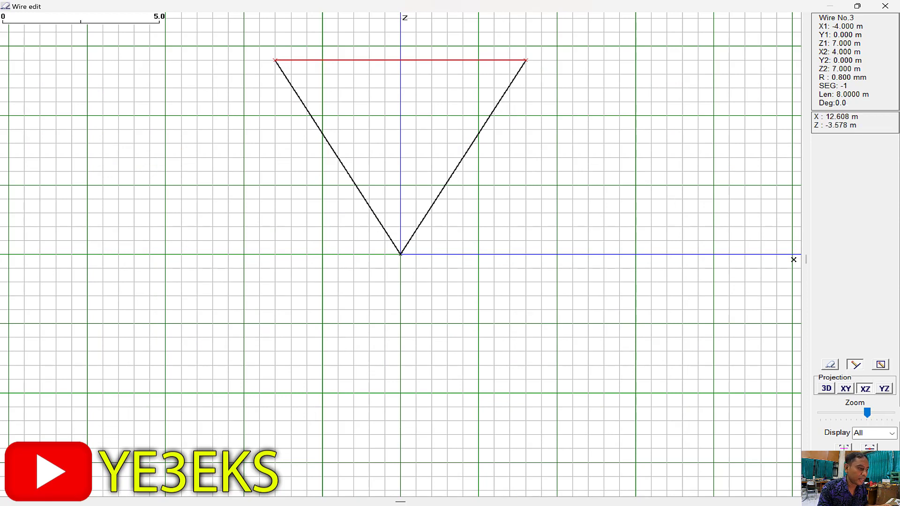
pyautogui.click(835, 488)
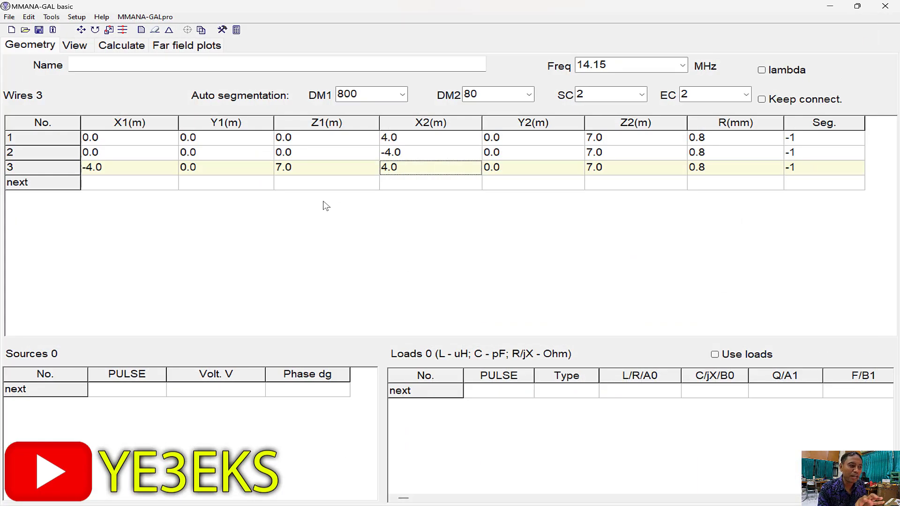
# Inspect each of the triangle's three wires in the antenna view, and return to the geometry table.
pyautogui.click(81, 46)
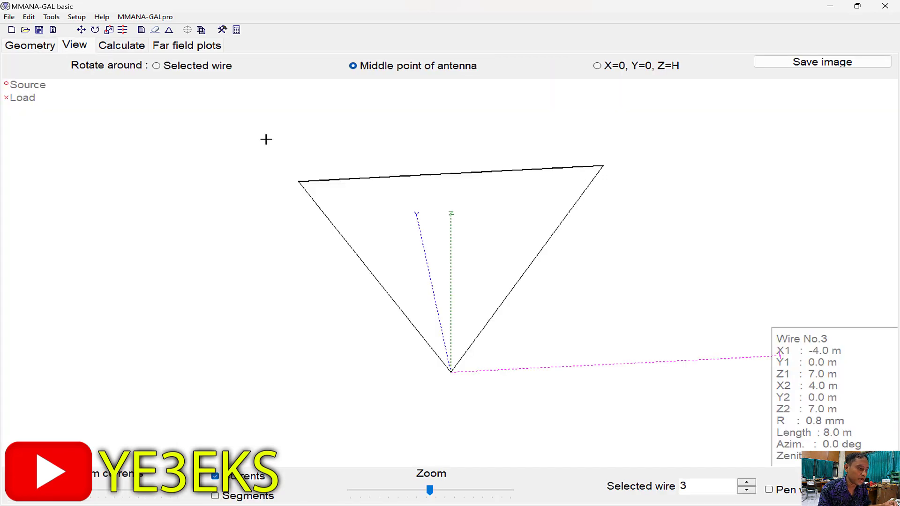
pyautogui.click(508, 299)
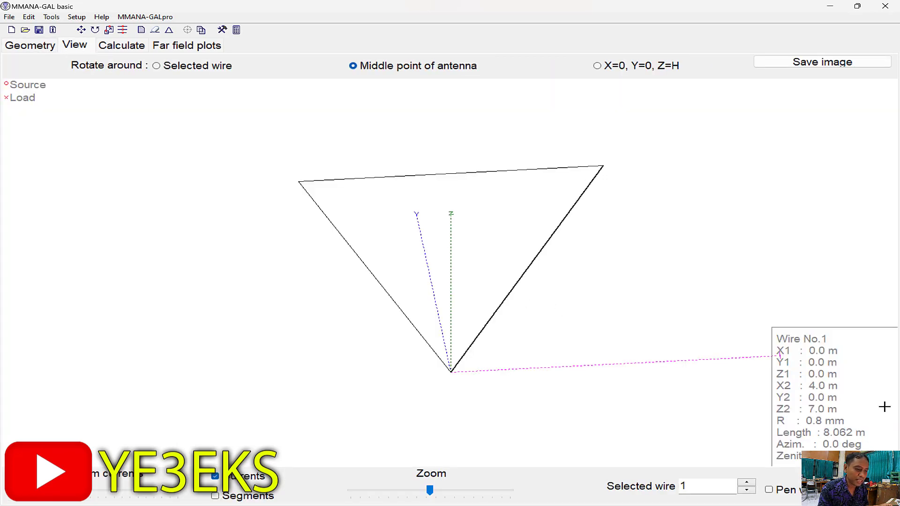
pyautogui.click(536, 171)
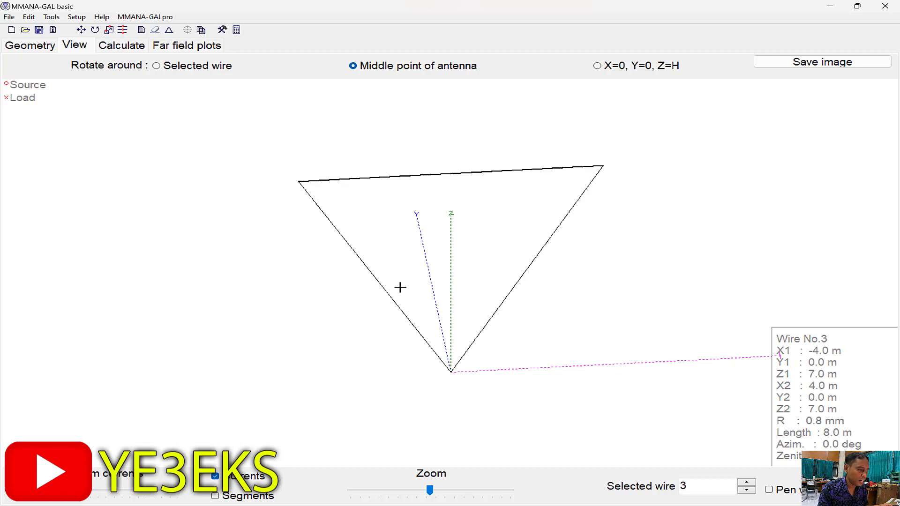
pyautogui.click(389, 298)
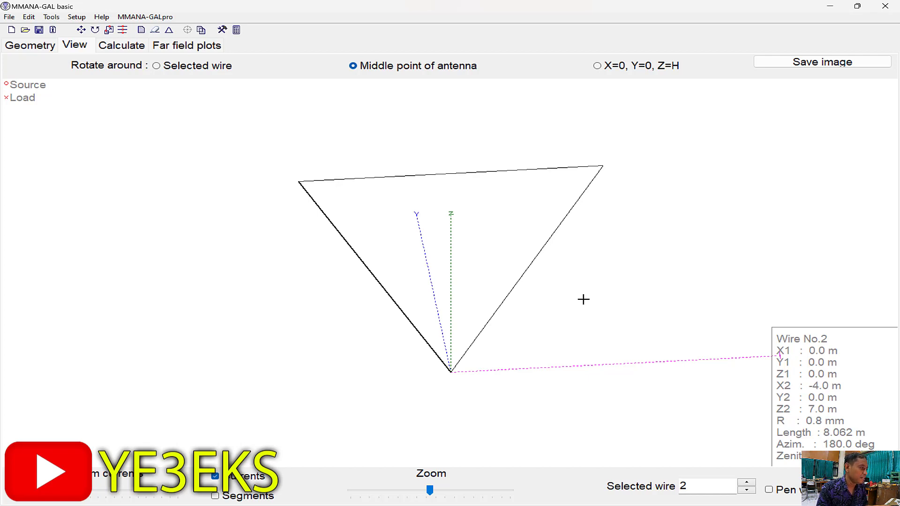
pyautogui.click(21, 46)
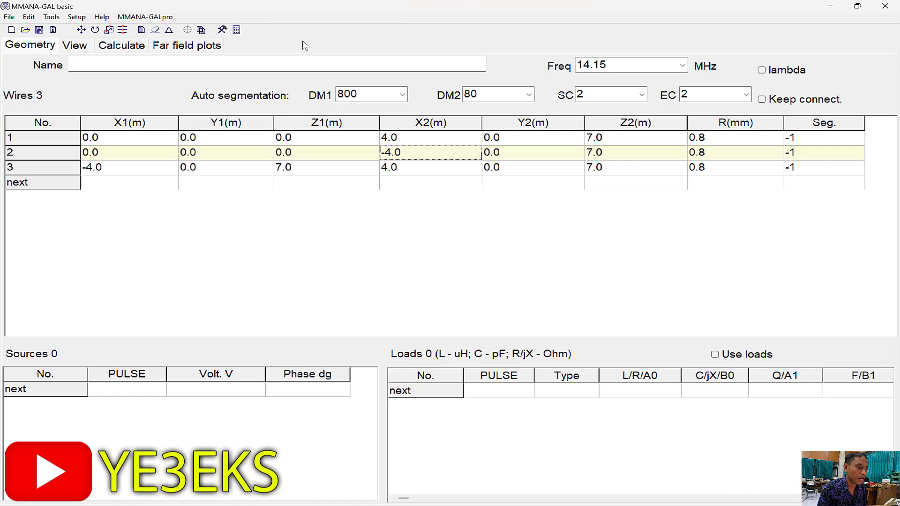
# Set the antenna frequency to 14.2 MHz and check it on the calculation page.
pyautogui.click(650, 67)
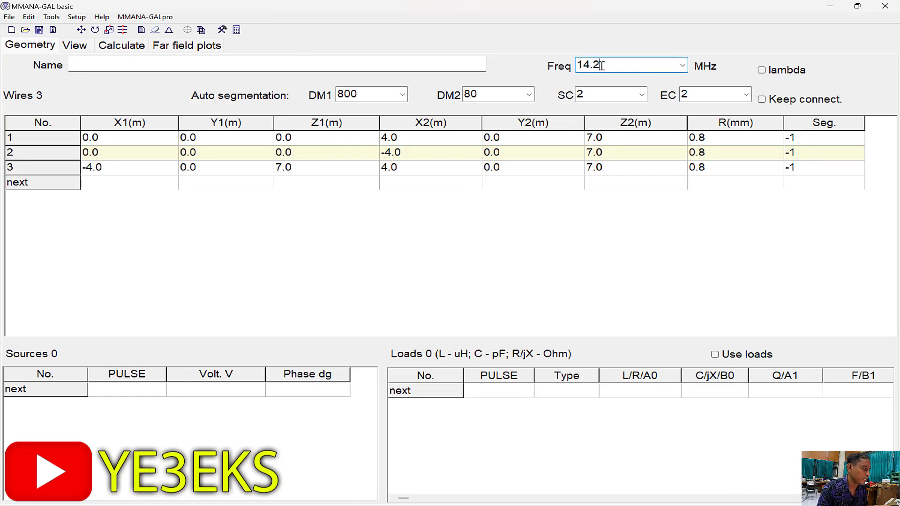
pyautogui.click(76, 47)
pyautogui.click(120, 47)
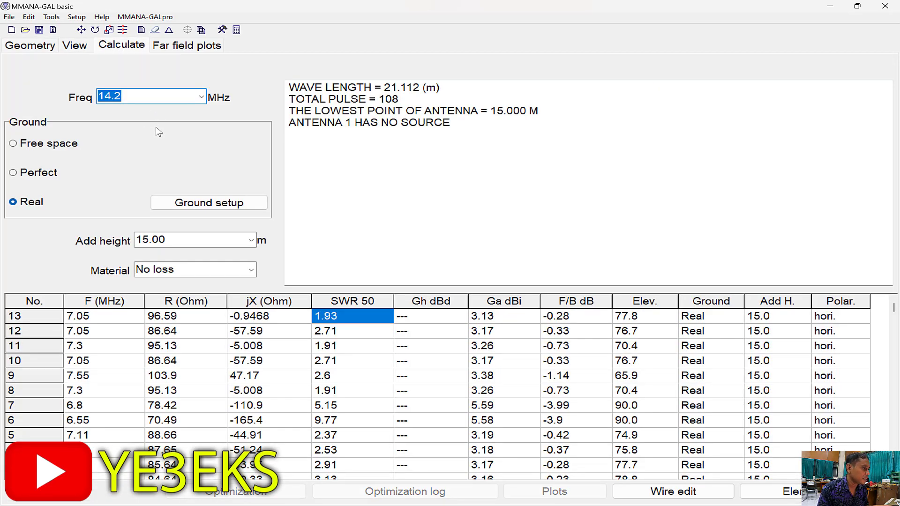
pyautogui.click(32, 45)
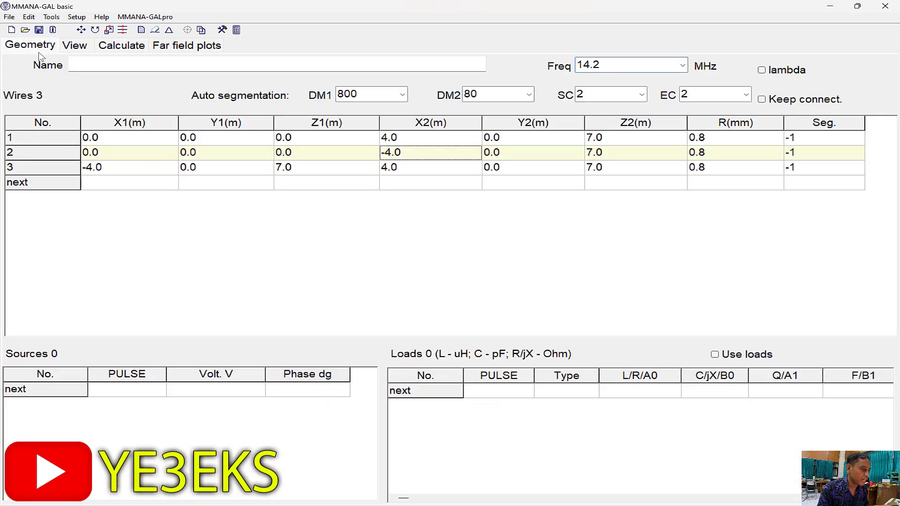
pyautogui.click(123, 51)
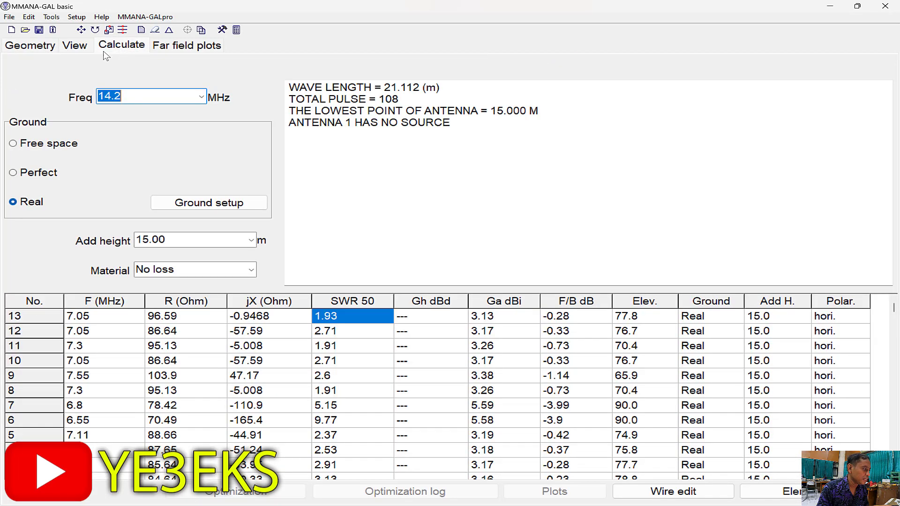
pyautogui.click(75, 46)
pyautogui.click(50, 48)
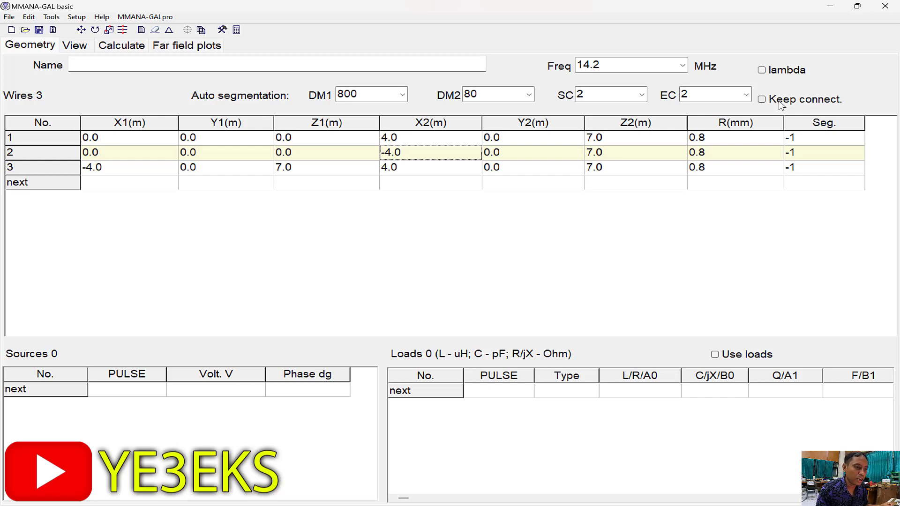
# Enable Keep connect and add a source at the beginning of wire 2 with pulse w2b.
pyautogui.click(779, 102)
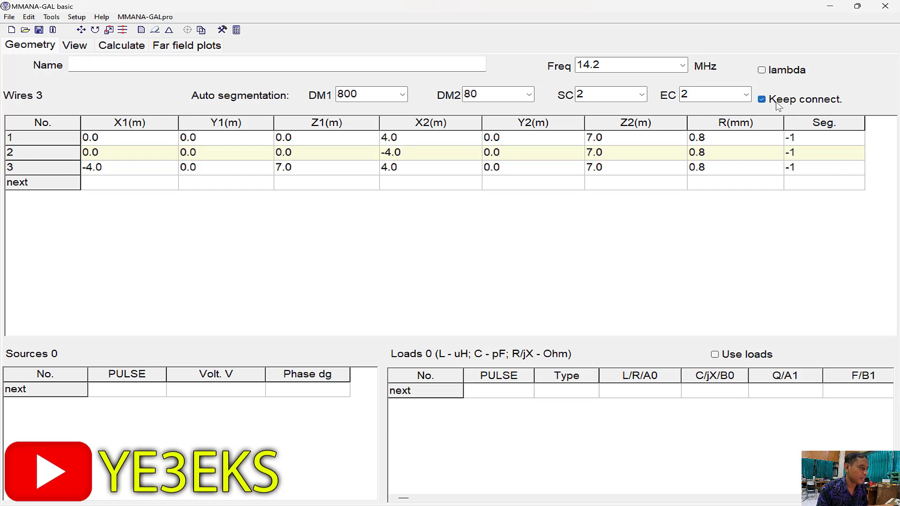
pyautogui.click(80, 47)
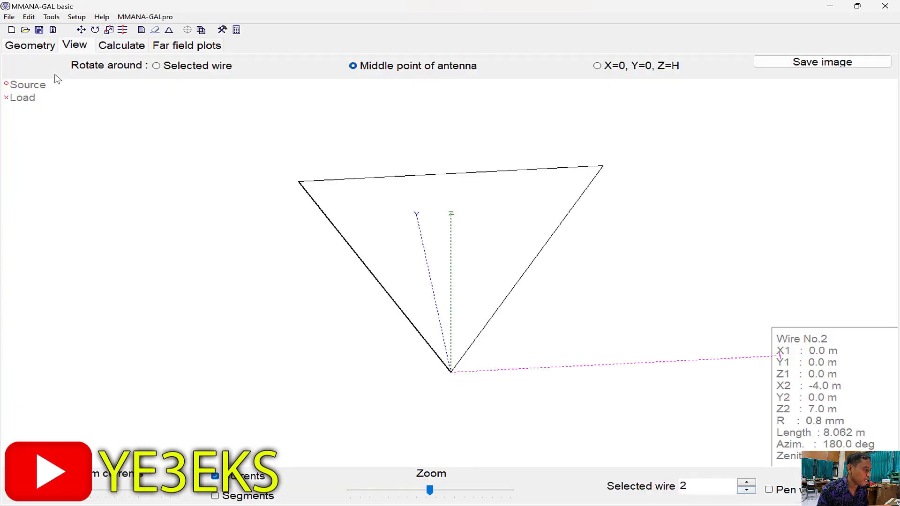
pyautogui.click(42, 51)
pyautogui.click(133, 390)
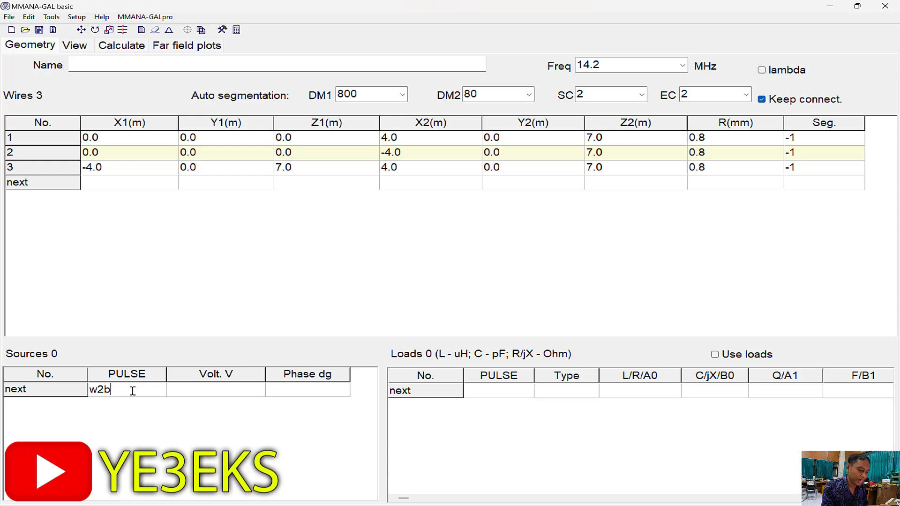
pyautogui.write('w2b')
pyautogui.press('Return')
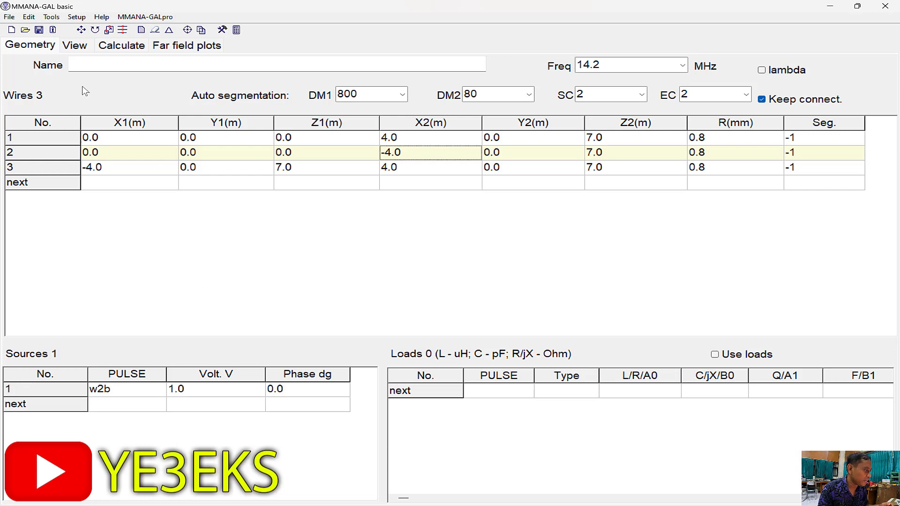
# Check where the source sits on the triangle by comparing the antenna view with the geometry table.
pyautogui.click(78, 49)
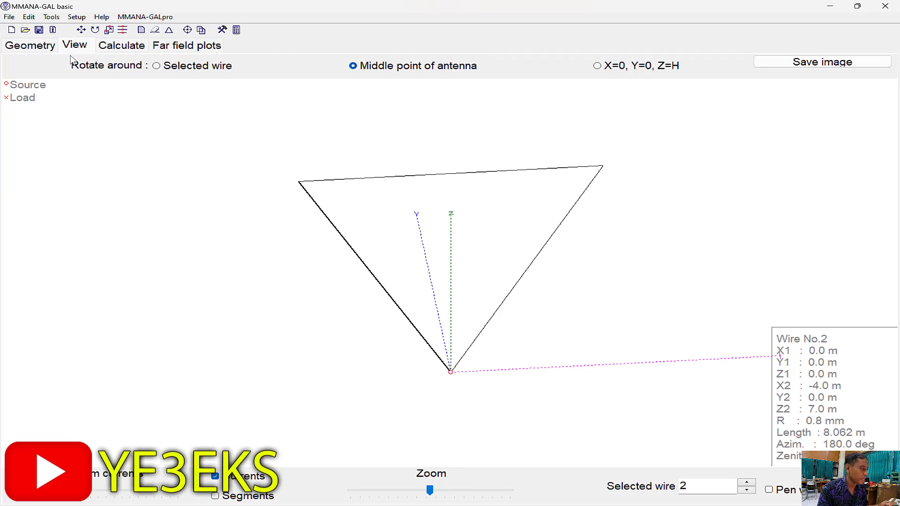
pyautogui.click(45, 46)
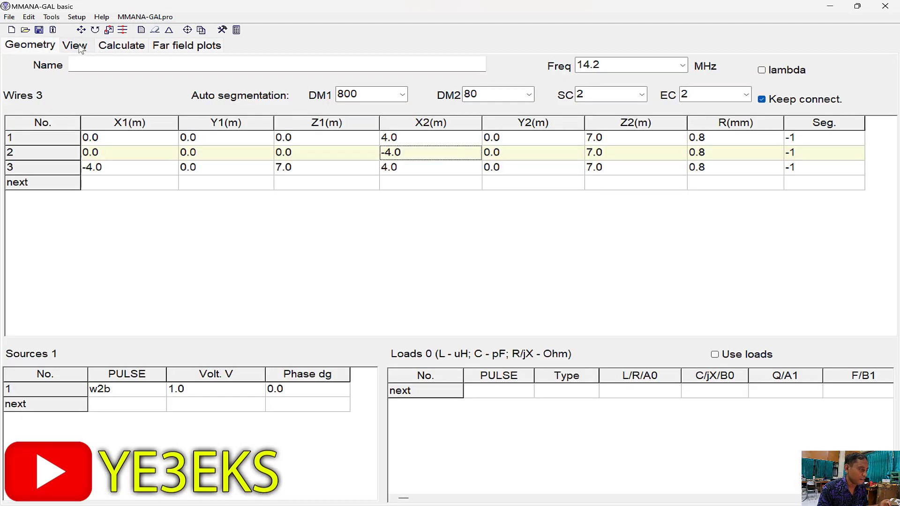
pyautogui.click(80, 47)
pyautogui.click(43, 45)
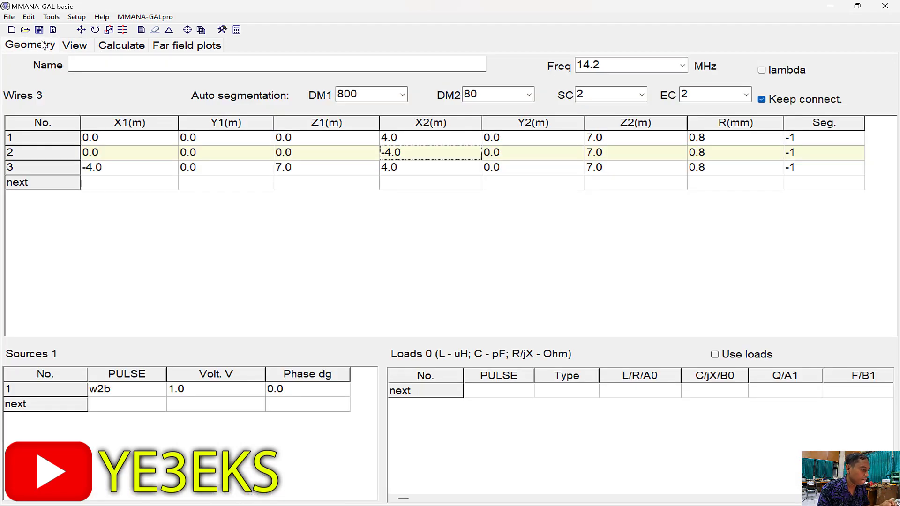
pyautogui.click(82, 51)
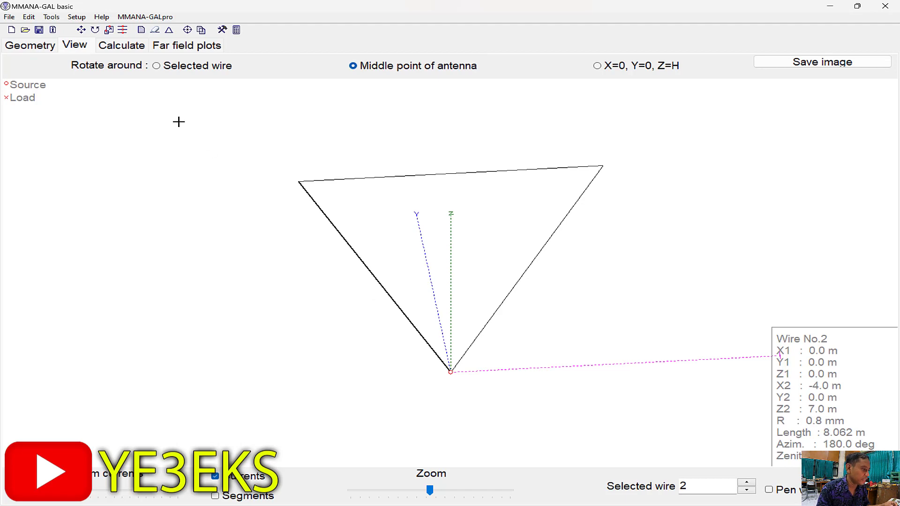
# Calculate the loop at 14.2 MHz over real ground, optimize it with all elements, and decline saving the optimization log.
pyautogui.click(131, 46)
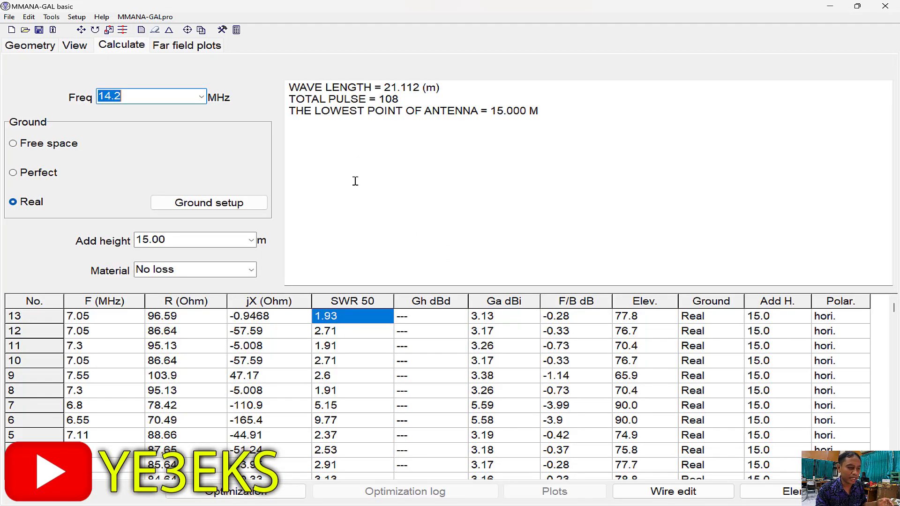
pyautogui.click(67, 495)
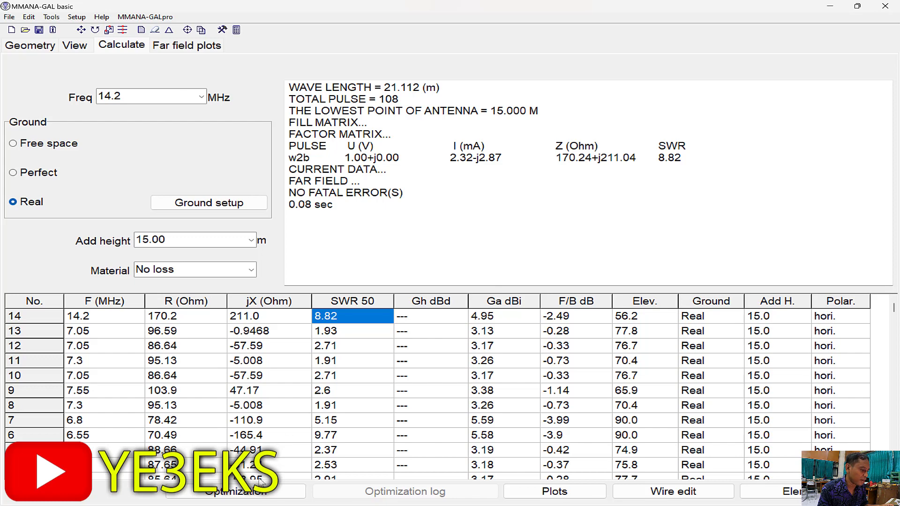
pyautogui.click(259, 492)
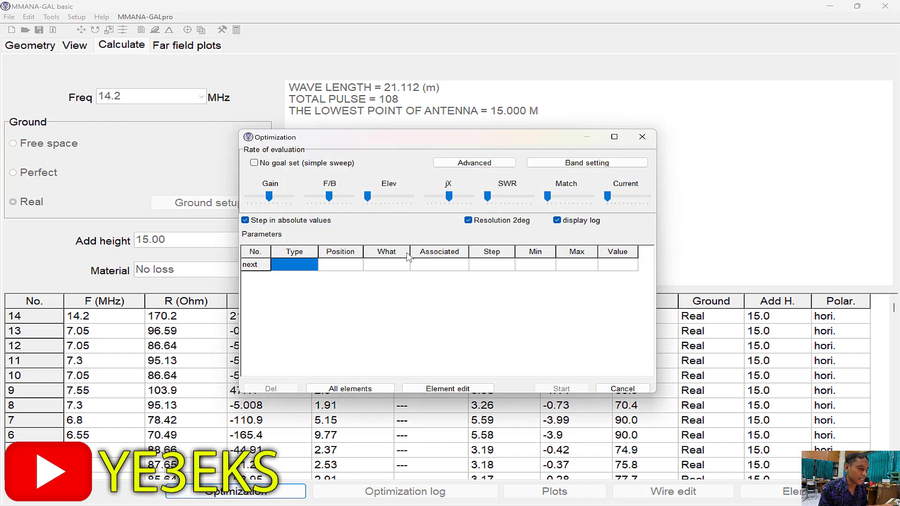
pyautogui.click(368, 388)
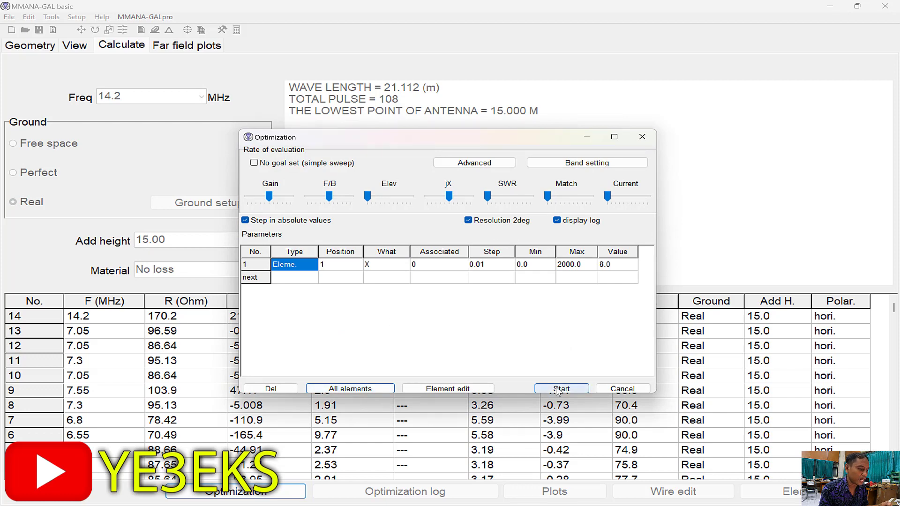
pyautogui.click(561, 389)
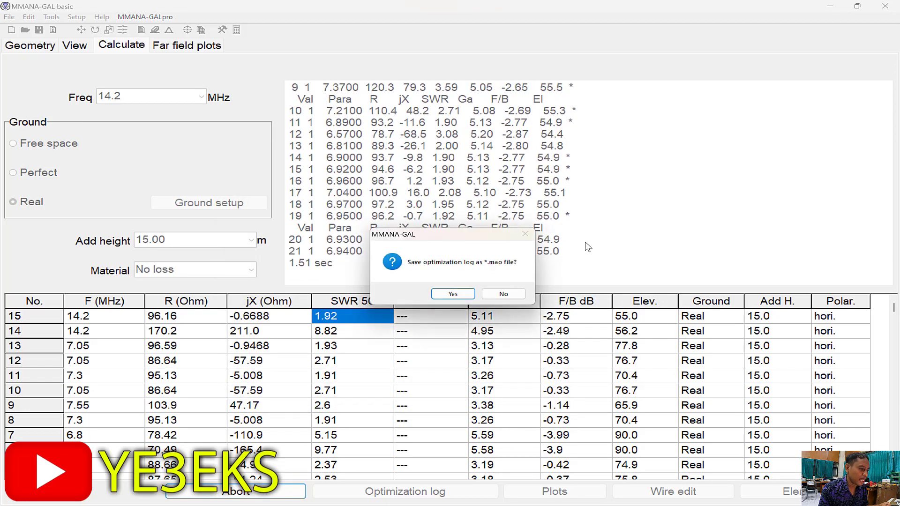
pyautogui.click(505, 295)
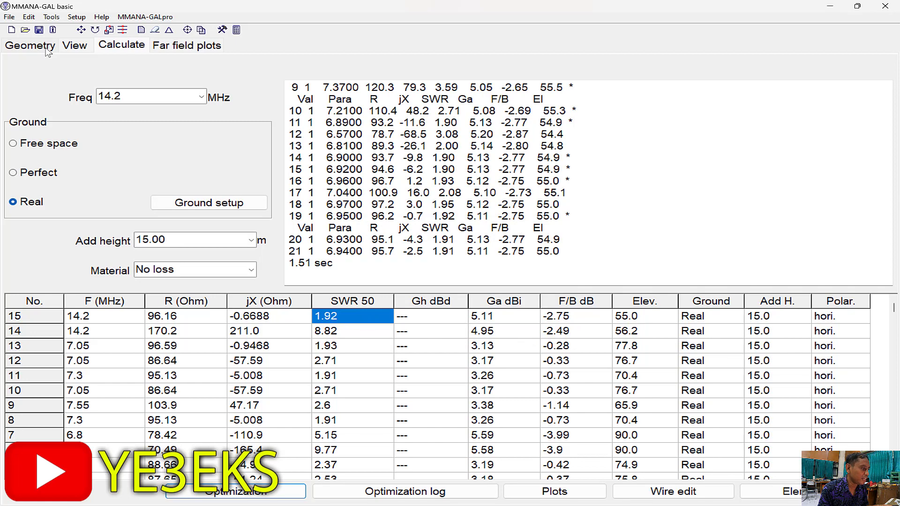
# Examine the optimized wire coordinates in the geometry table and inspect each of the three wires in the antenna view.
pyautogui.click(30, 45)
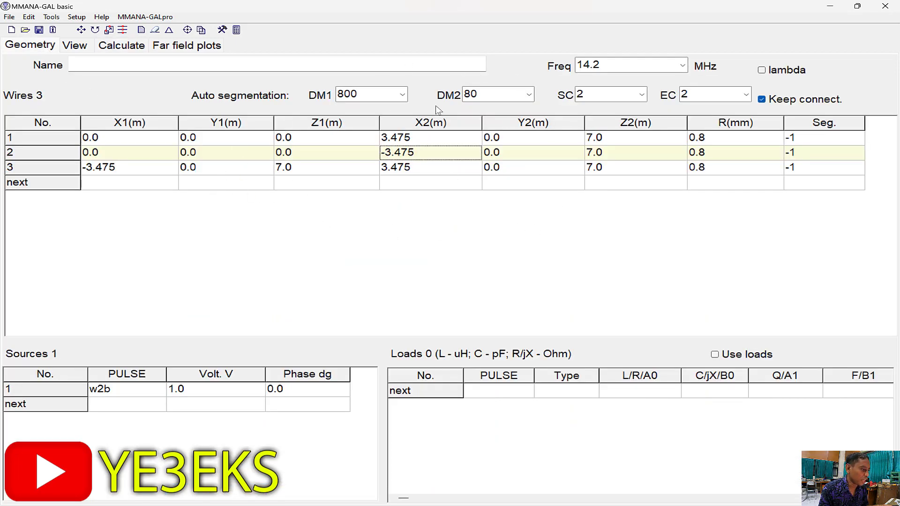
pyautogui.click(74, 52)
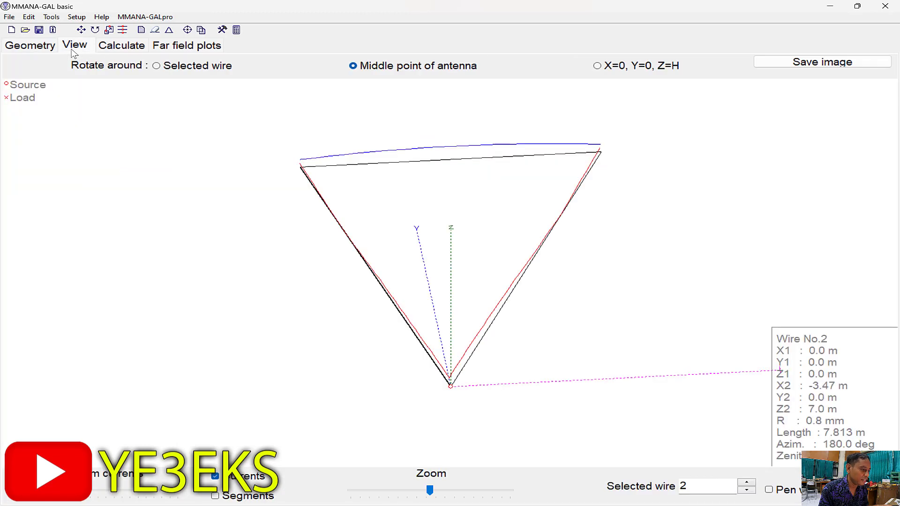
pyautogui.click(487, 334)
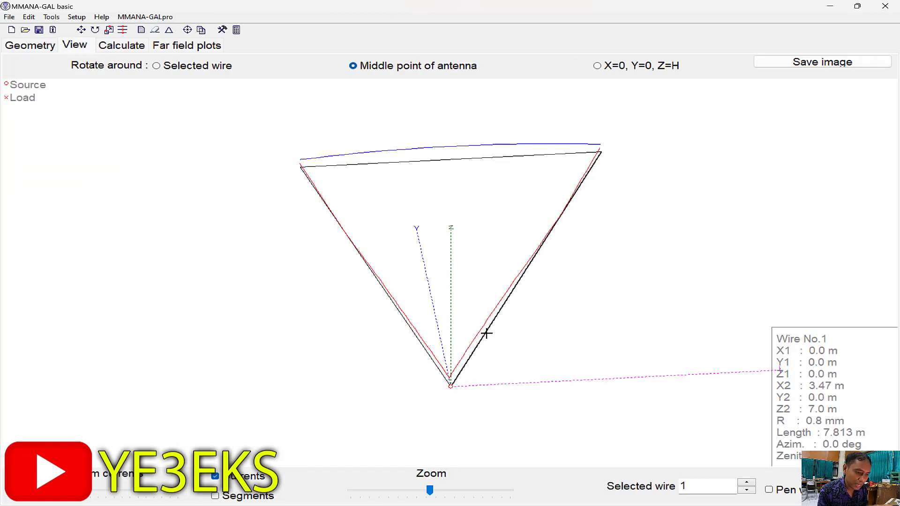
pyautogui.click(393, 301)
pyautogui.click(451, 159)
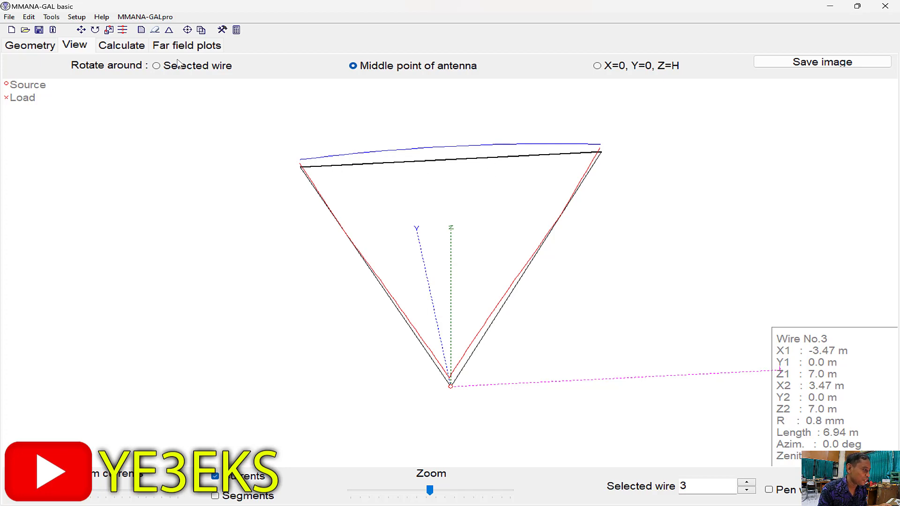
# Review the loop's 2D far field plots, open its 3D far field, and rotate the pattern to look along the X axis.
pyautogui.click(128, 51)
pyautogui.click(197, 47)
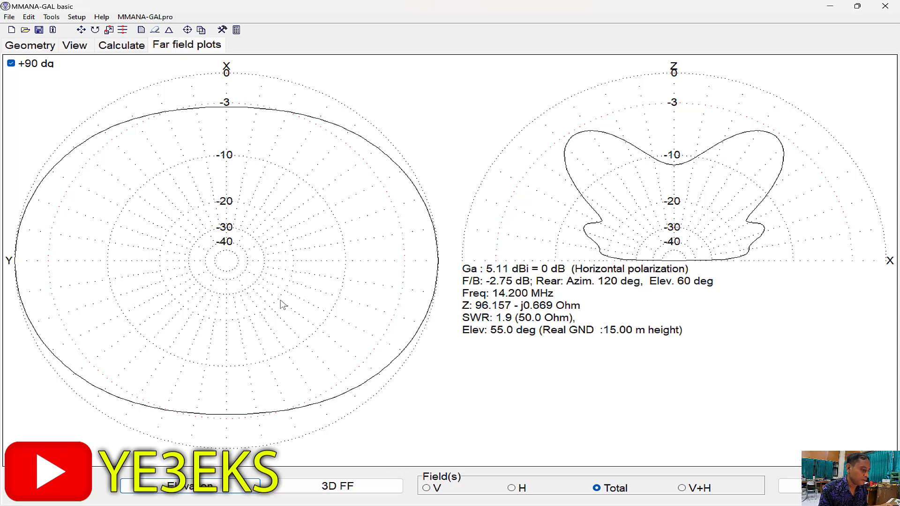
pyautogui.click(129, 52)
pyautogui.click(172, 50)
pyautogui.click(379, 487)
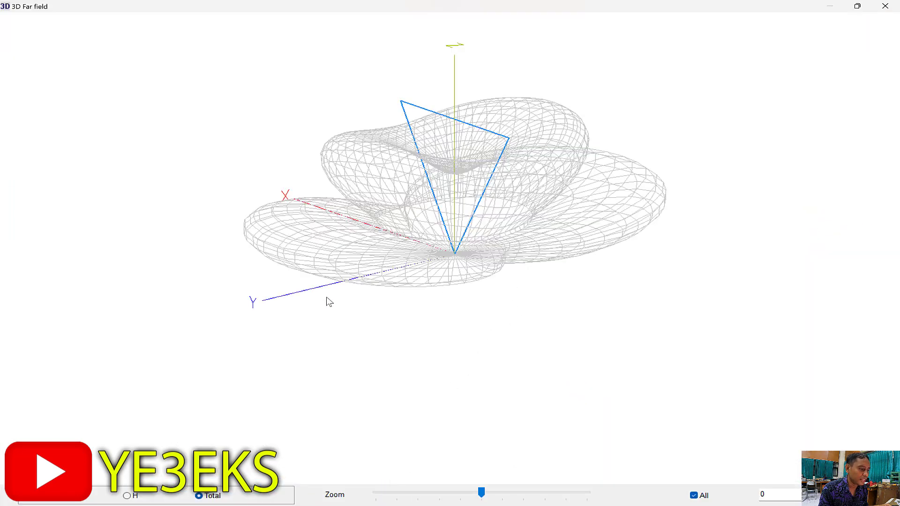
pyautogui.moveTo(329, 300); pyautogui.dragTo(361, 329)
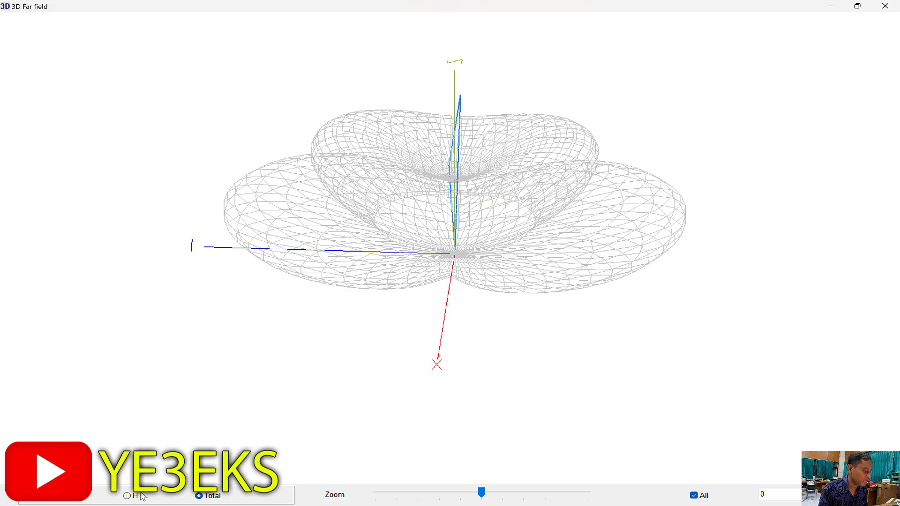
# Compare the horizontal and vertical field components of the 3D pattern from several angles, and return to the total field.
pyautogui.click(135, 496)
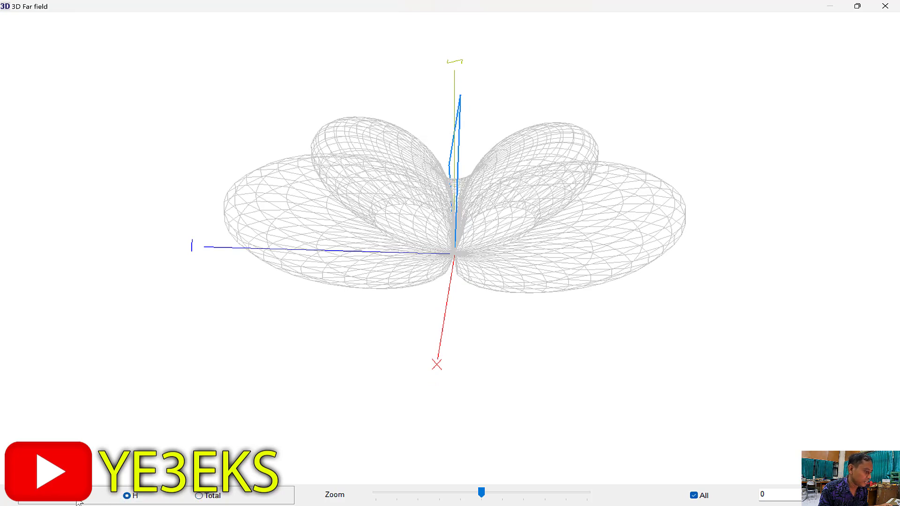
pyautogui.click(44, 500)
pyautogui.moveTo(196, 428); pyautogui.dragTo(104, 504)
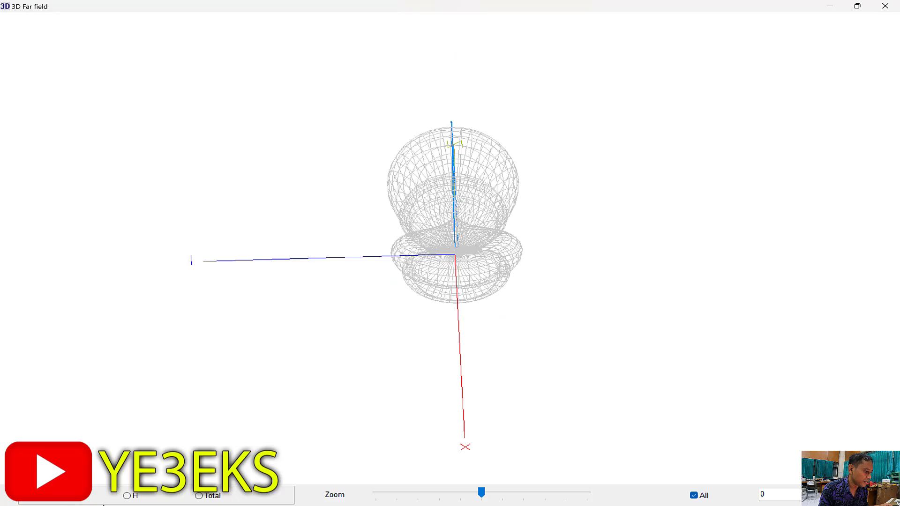
pyautogui.click(127, 496)
pyautogui.moveTo(311, 339); pyautogui.dragTo(303, 307)
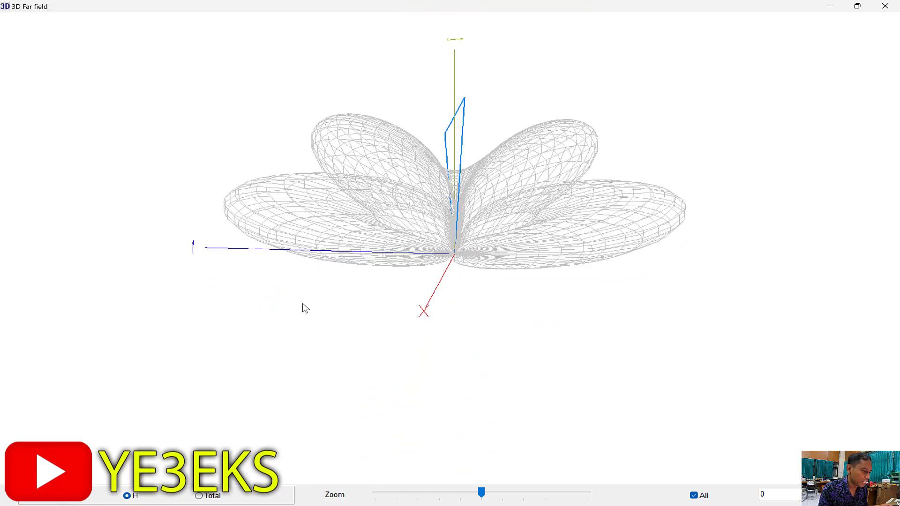
pyautogui.moveTo(365, 326)
pyautogui.mouseDown()
pyautogui.moveTo(372, 287)
pyautogui.moveTo(358, 336)
pyautogui.moveTo(436, 317)
pyautogui.moveTo(444, 297)
pyautogui.moveTo(438, 315)
pyautogui.moveTo(482, 340)
pyautogui.mouseUp()
pyautogui.click(200, 496)
pyautogui.click(199, 496)
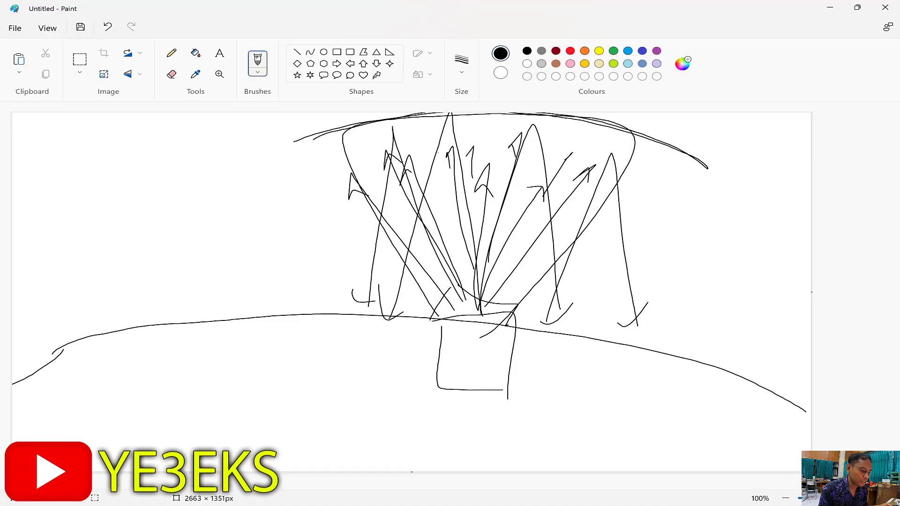
# Switch to Paint, paste the world map screenshot over the old sketch, shift it up and to the left, and deselect it.
pyautogui.hotkey('ctrl', 'v')
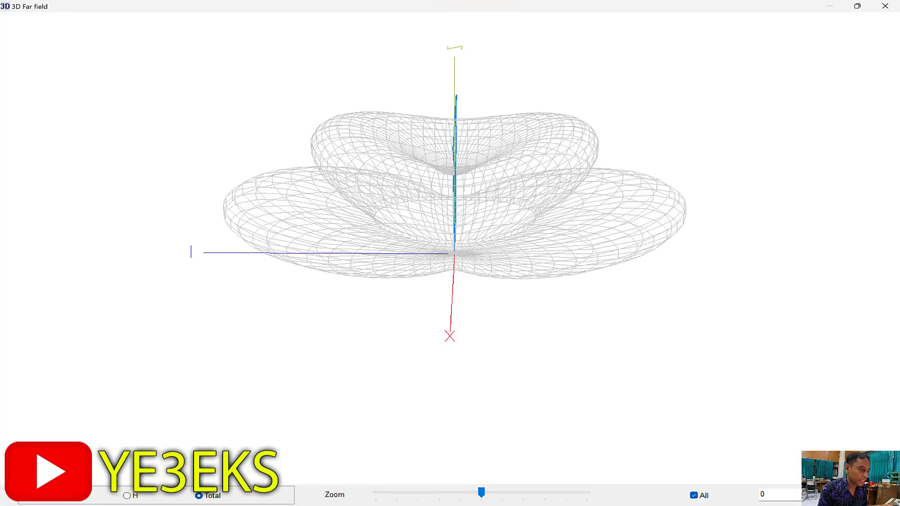
pyautogui.moveTo(599, 305); pyautogui.dragTo(577, 334)
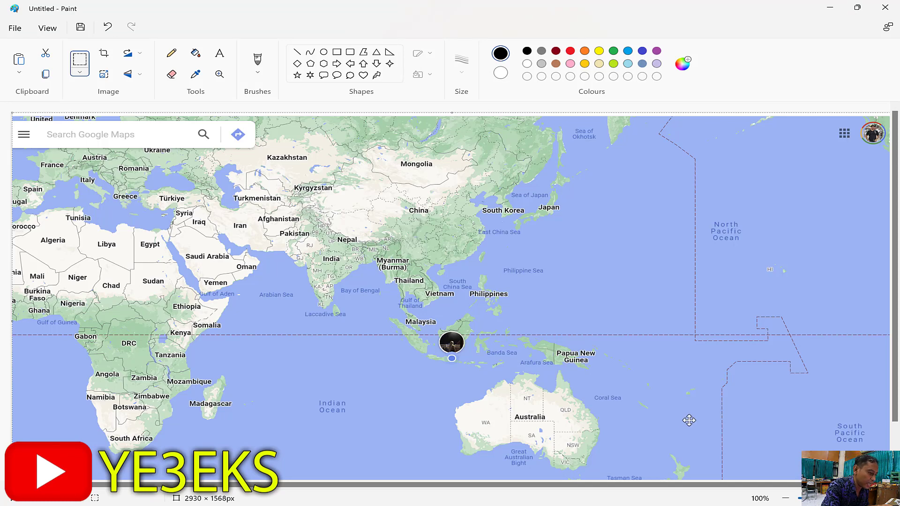
pyautogui.moveTo(689, 421); pyautogui.dragTo(657, 409)
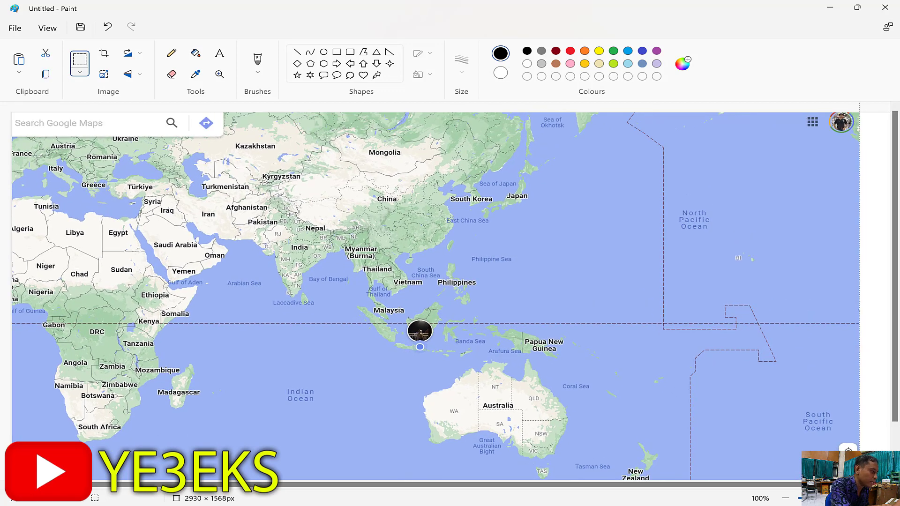
pyautogui.press('Escape')
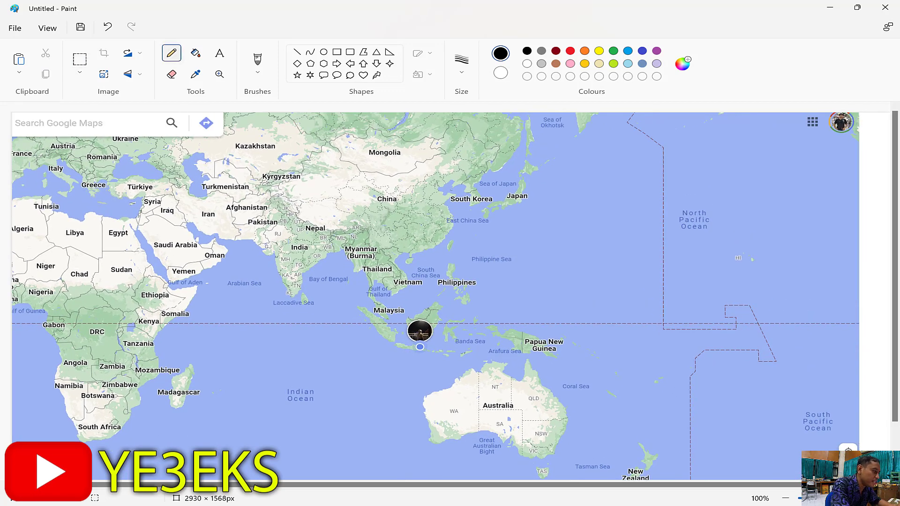
# Brush a small arrow and doubled radiation lobes on the map from Indonesia, northwest across Asia and southeast over Australia and the Pacific.
pyautogui.click(258, 65)
pyautogui.click(300, 96)
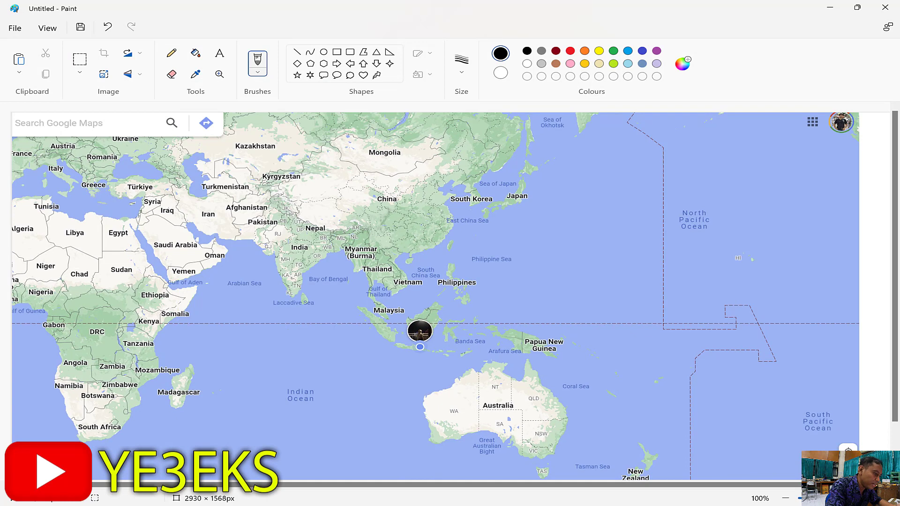
pyautogui.moveTo(407, 329); pyautogui.dragTo(375, 301)
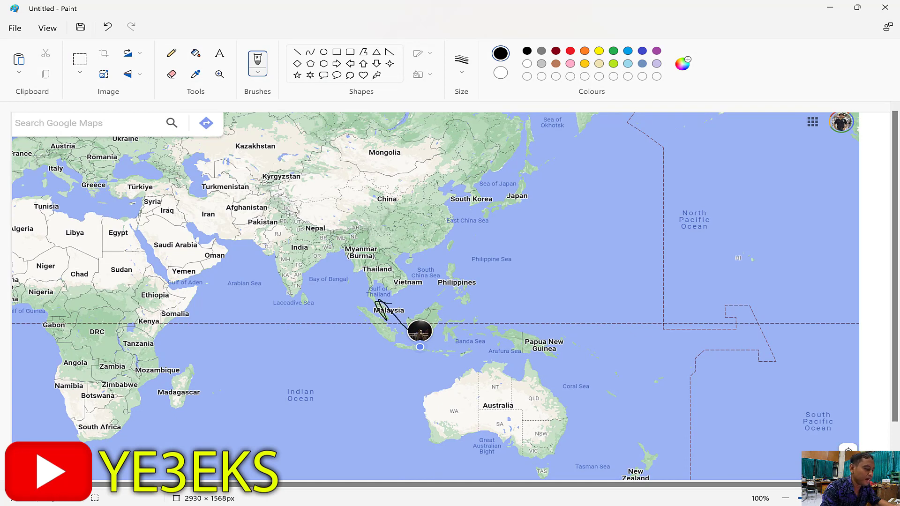
pyautogui.moveTo(387, 346)
pyautogui.mouseDown()
pyautogui.moveTo(232, 297)
pyautogui.moveTo(65, 154)
pyautogui.moveTo(235, 101)
pyautogui.moveTo(447, 215)
pyautogui.mouseUp()
pyautogui.moveTo(451, 260)
pyautogui.mouseDown()
pyautogui.moveTo(428, 344)
pyautogui.moveTo(507, 467)
pyautogui.moveTo(533, 481)
pyautogui.moveTo(705, 342)
pyautogui.mouseUp()
pyautogui.moveTo(643, 295); pyautogui.dragTo(781, 479)
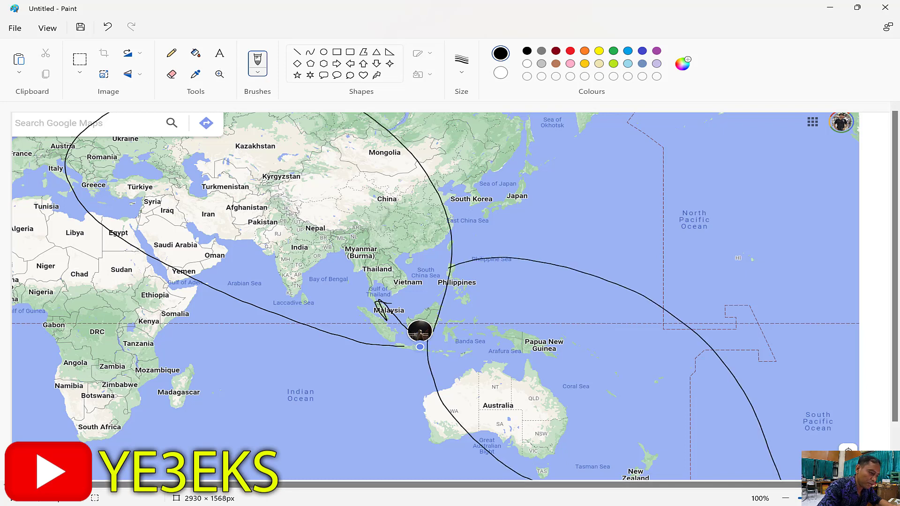
pyautogui.moveTo(447, 299); pyautogui.dragTo(520, 480)
pyautogui.moveTo(432, 318)
pyautogui.mouseDown()
pyautogui.moveTo(477, 280)
pyautogui.moveTo(788, 480)
pyautogui.mouseUp()
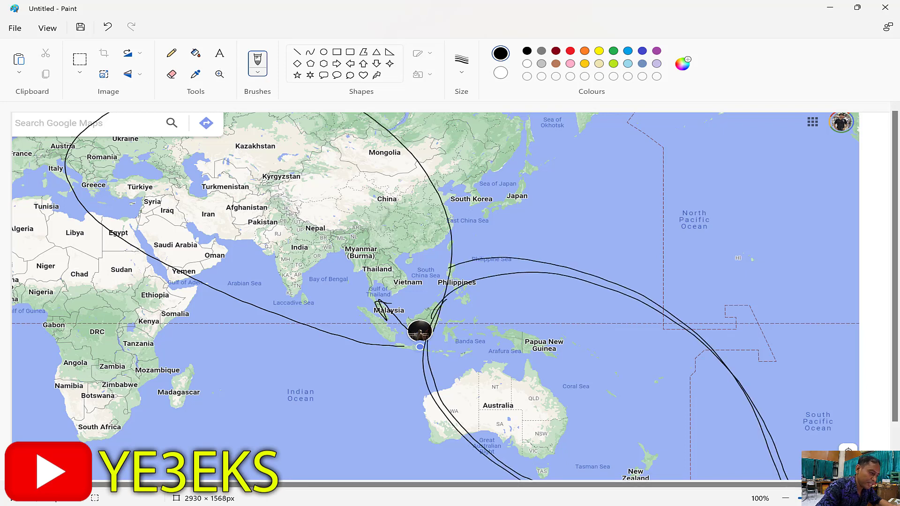
pyautogui.moveTo(415, 347)
pyautogui.mouseDown()
pyautogui.moveTo(190, 271)
pyautogui.moveTo(94, 113)
pyautogui.mouseUp()
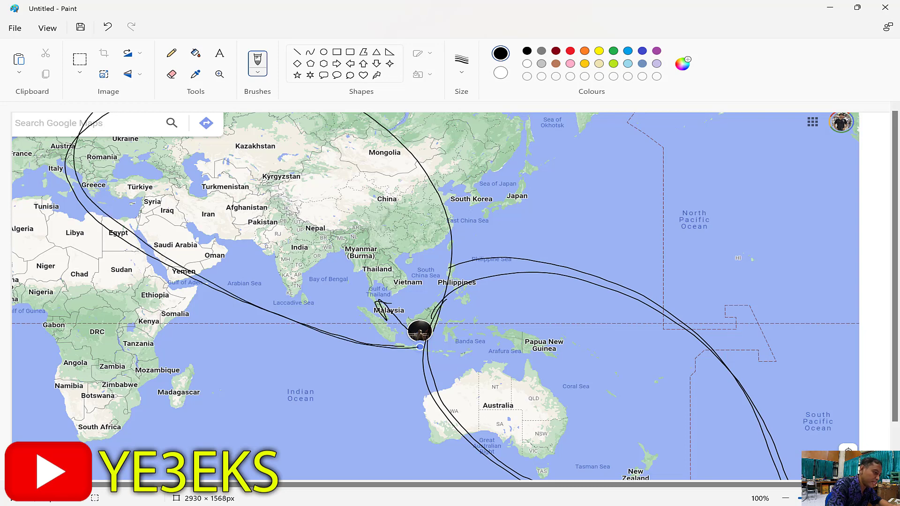
pyautogui.moveTo(432, 321); pyautogui.dragTo(320, 113)
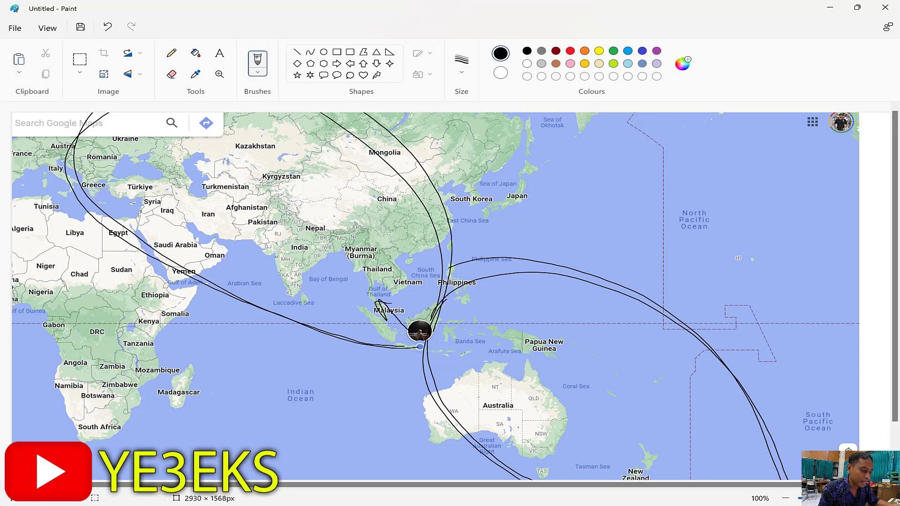
# Switch back to MMANA-GAL's 3D far field and tilt the total pattern from its top view.
pyautogui.moveTo(636, 505)
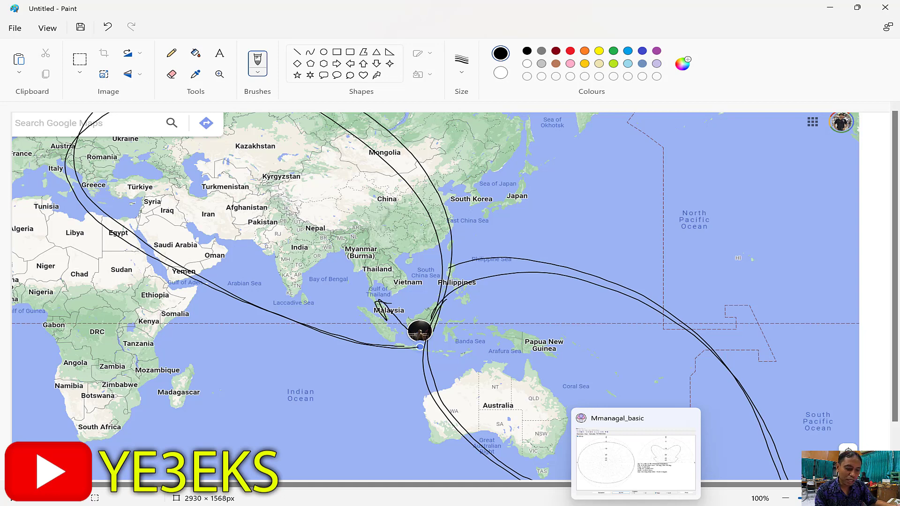
pyautogui.click(631, 473)
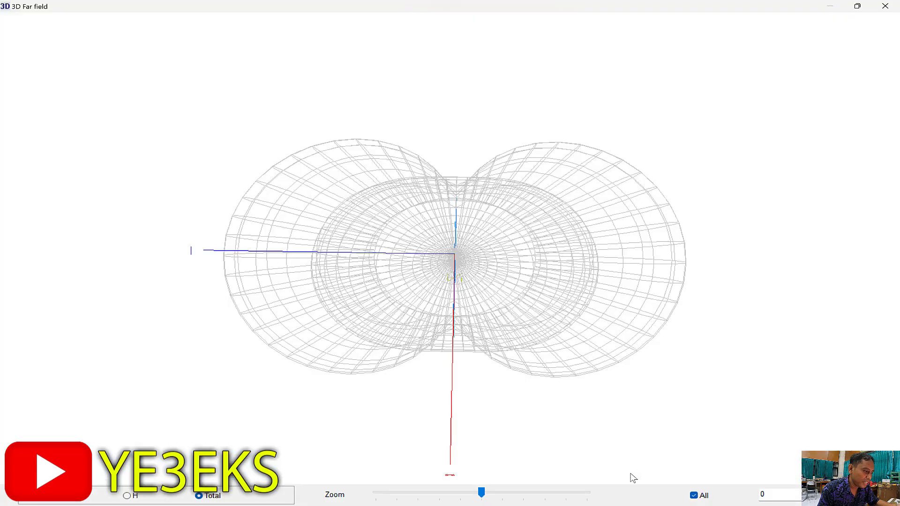
pyautogui.moveTo(586, 398); pyautogui.dragTo(581, 331)
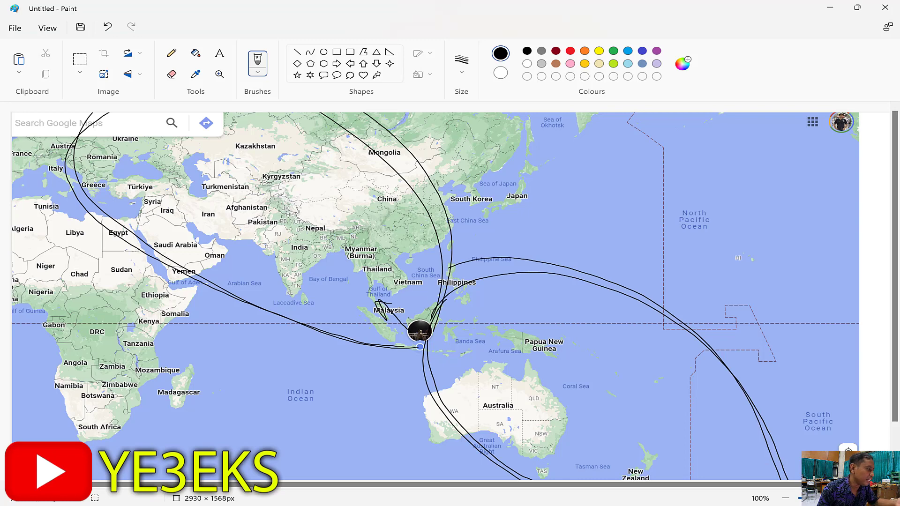
# Switch to Paint, discard the map sketch for a blank canvas, and brush a wide Earth-like arc with a small antenna mark at its crest.
pyautogui.click(15, 28)
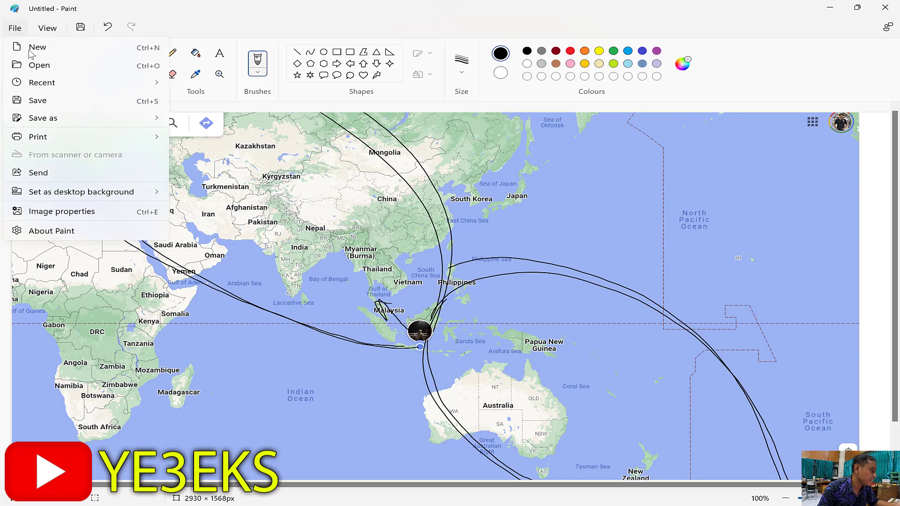
pyautogui.click(37, 49)
pyautogui.click(454, 284)
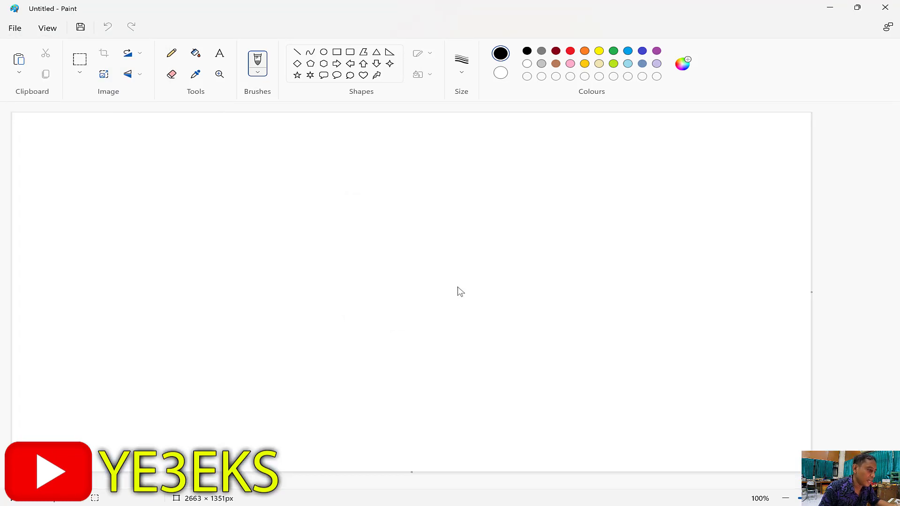
pyautogui.moveTo(52, 365)
pyautogui.mouseDown()
pyautogui.moveTo(116, 342)
pyautogui.moveTo(498, 299)
pyautogui.moveTo(807, 398)
pyautogui.mouseUp()
pyautogui.moveTo(442, 311)
pyautogui.mouseDown()
pyautogui.moveTo(446, 303)
pyautogui.moveTo(449, 313)
pyautogui.mouseUp()
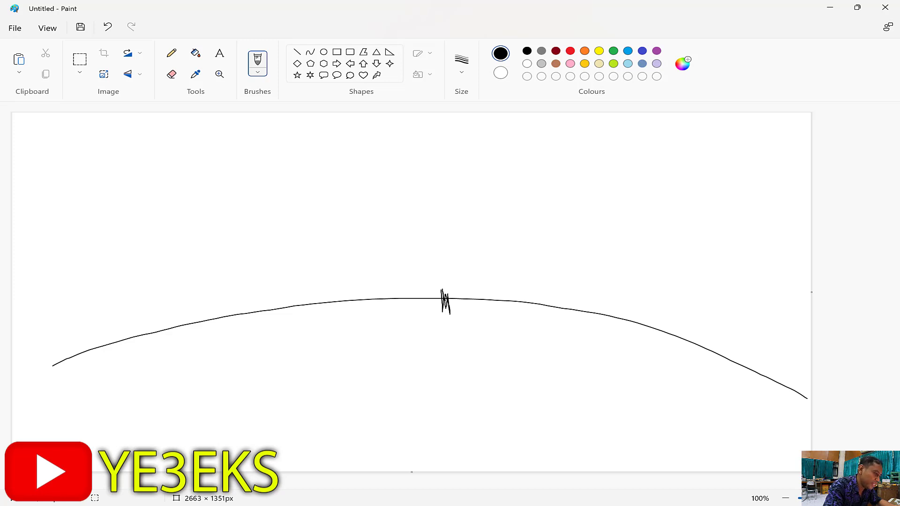
# Brush low-angle arrows outward from the antenna mark on both sides, and outline two elongated side lobes with a rounded lobe overhead.
pyautogui.moveTo(443, 294)
pyautogui.mouseDown()
pyautogui.moveTo(233, 235)
pyautogui.moveTo(215, 247)
pyautogui.moveTo(230, 216)
pyautogui.mouseUp()
pyautogui.moveTo(454, 297)
pyautogui.mouseDown()
pyautogui.moveTo(765, 253)
pyautogui.moveTo(757, 271)
pyautogui.mouseUp()
pyautogui.moveTo(470, 290)
pyautogui.mouseDown()
pyautogui.moveTo(683, 252)
pyautogui.moveTo(741, 255)
pyautogui.mouseUp()
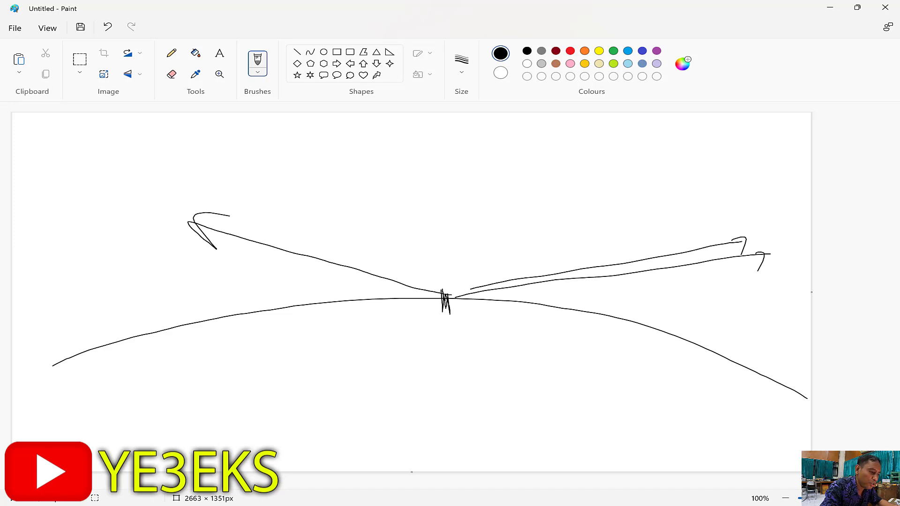
pyautogui.moveTo(451, 264)
pyautogui.mouseDown()
pyautogui.moveTo(390, 239)
pyautogui.moveTo(167, 208)
pyautogui.moveTo(433, 303)
pyautogui.mouseUp()
pyautogui.moveTo(434, 256)
pyautogui.mouseDown()
pyautogui.moveTo(440, 128)
pyautogui.moveTo(547, 246)
pyautogui.mouseUp()
pyautogui.moveTo(551, 251)
pyautogui.mouseDown()
pyautogui.moveTo(704, 227)
pyautogui.moveTo(685, 296)
pyautogui.moveTo(549, 303)
pyautogui.moveTo(600, 281)
pyautogui.moveTo(747, 282)
pyautogui.mouseUp()
pyautogui.moveTo(445, 292)
pyautogui.mouseDown()
pyautogui.moveTo(247, 207)
pyautogui.moveTo(267, 205)
pyautogui.mouseUp()
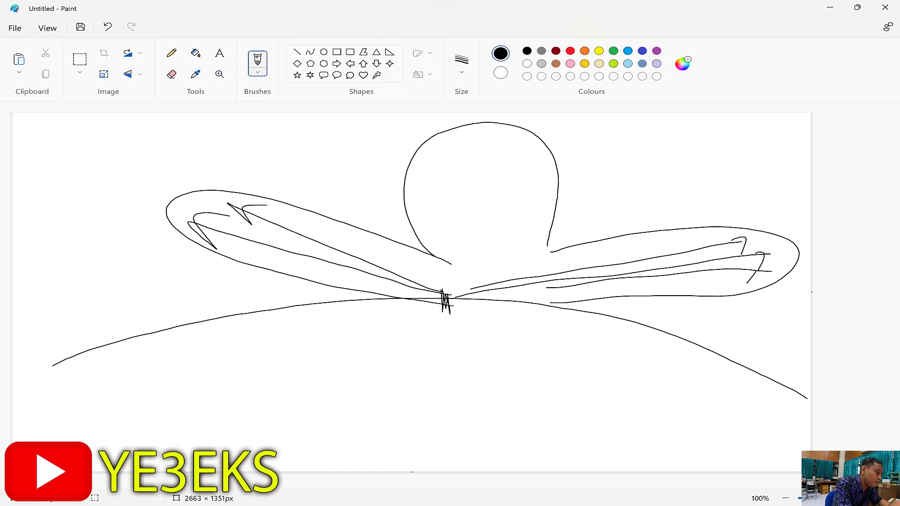
# Brush a second wide arc across the overhead lobe and a ray from the left lobe that bounces down to the canvas's left edge with an arrowhead.
pyautogui.moveTo(61, 197)
pyautogui.mouseDown()
pyautogui.moveTo(464, 136)
pyautogui.moveTo(811, 181)
pyautogui.mouseUp()
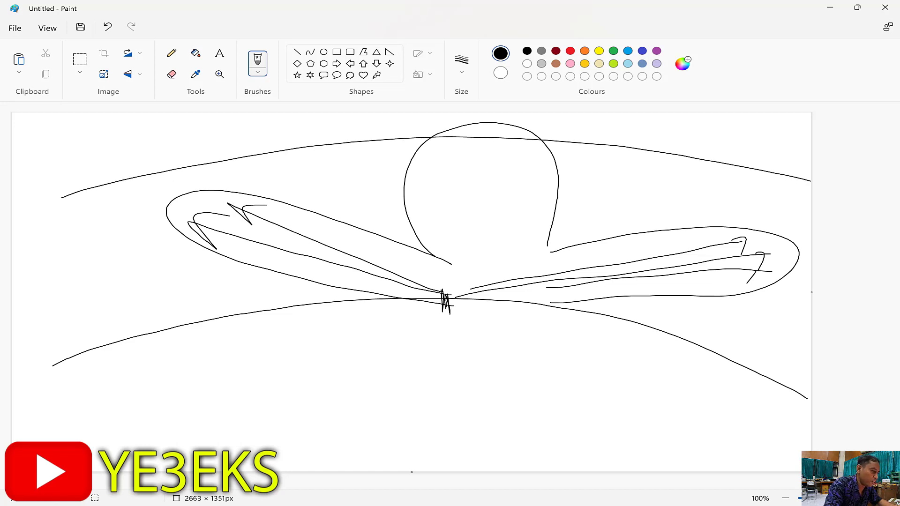
pyautogui.moveTo(251, 234)
pyautogui.mouseDown()
pyautogui.moveTo(206, 212)
pyautogui.moveTo(120, 217)
pyautogui.moveTo(11, 335)
pyautogui.mouseUp()
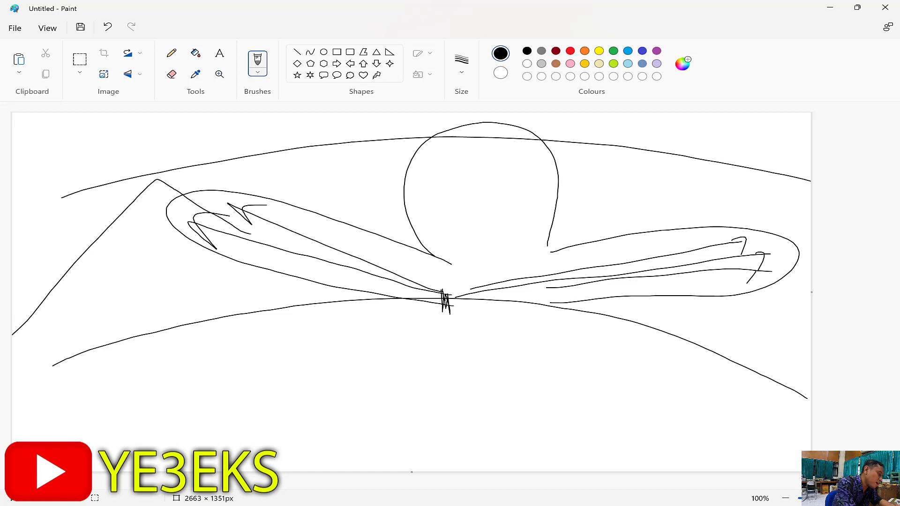
pyautogui.moveTo(32, 298); pyautogui.dragTo(11, 327)
pyautogui.moveTo(39, 344); pyautogui.dragTo(11, 359)
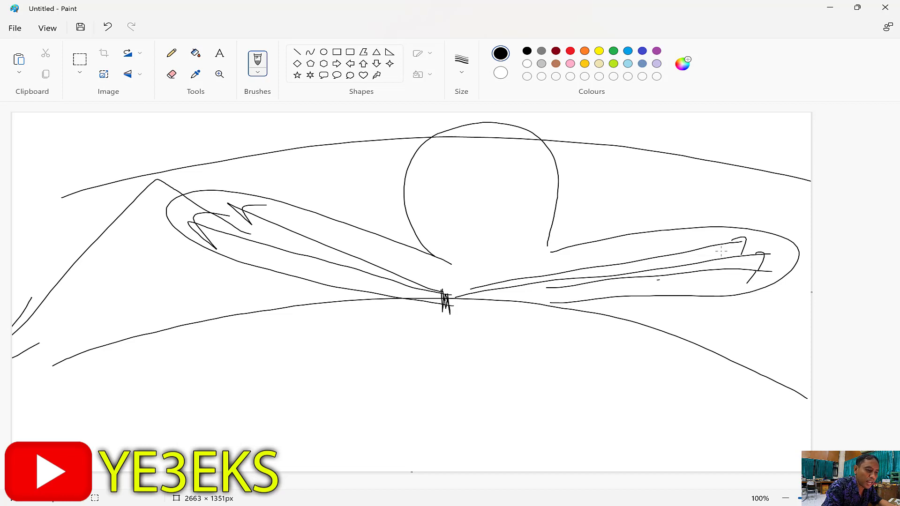
# Brush a rising and returning arrow beyond the right lobe, and two more downward-bouncing rays with arrowheads beyond the left lobe.
pyautogui.moveTo(721, 252); pyautogui.dragTo(811, 220)
pyautogui.moveTo(789, 213)
pyautogui.mouseDown()
pyautogui.moveTo(811, 335)
pyautogui.moveTo(811, 324)
pyautogui.mouseUp()
pyautogui.moveTo(807, 298); pyautogui.dragTo(810, 321)
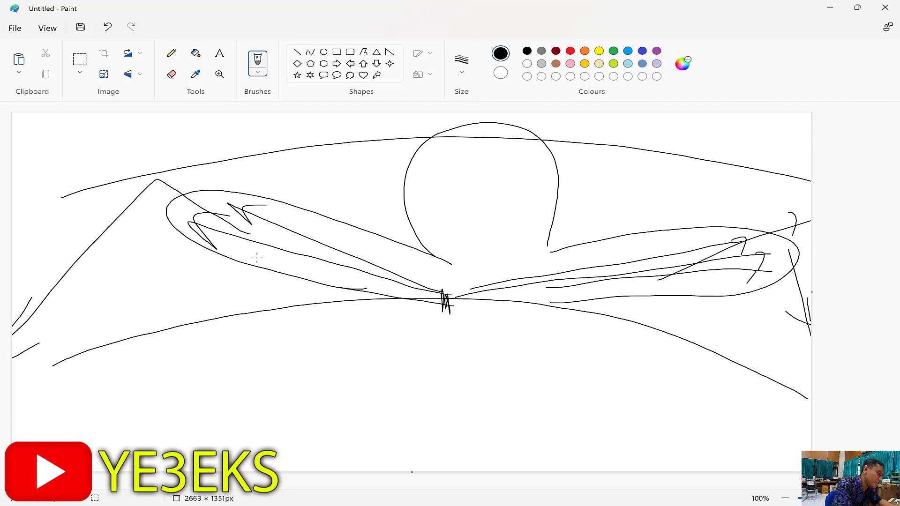
pyautogui.moveTo(256, 258)
pyautogui.mouseDown()
pyautogui.moveTo(126, 192)
pyautogui.moveTo(74, 338)
pyautogui.moveTo(97, 329)
pyautogui.mouseUp()
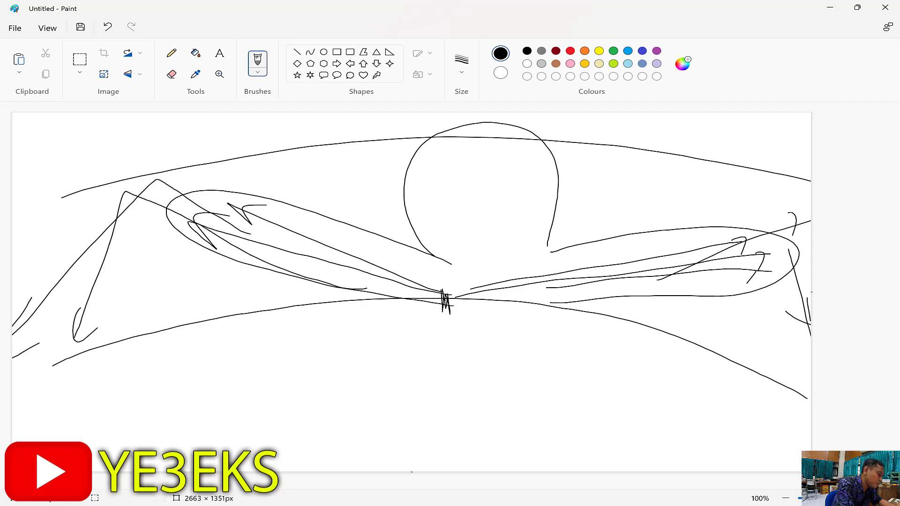
pyautogui.moveTo(131, 187)
pyautogui.mouseDown()
pyautogui.moveTo(18, 352)
pyautogui.moveTo(46, 355)
pyautogui.mouseUp()
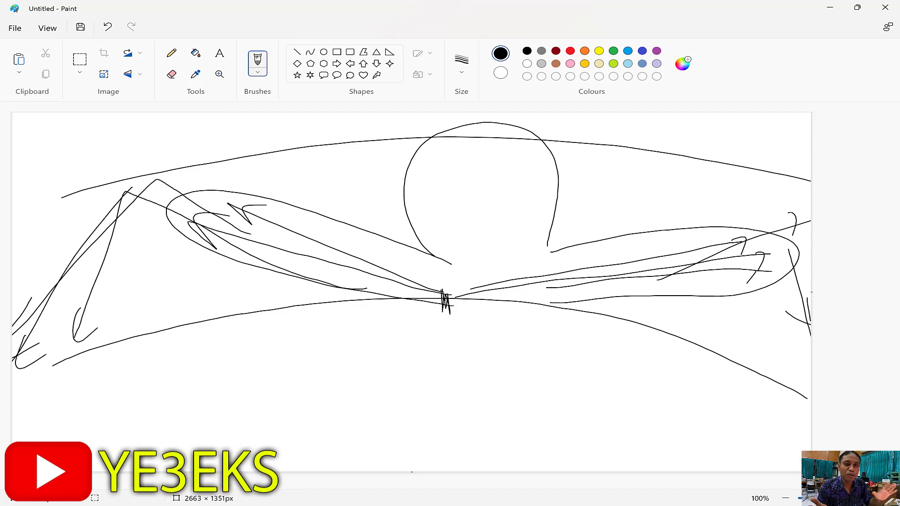